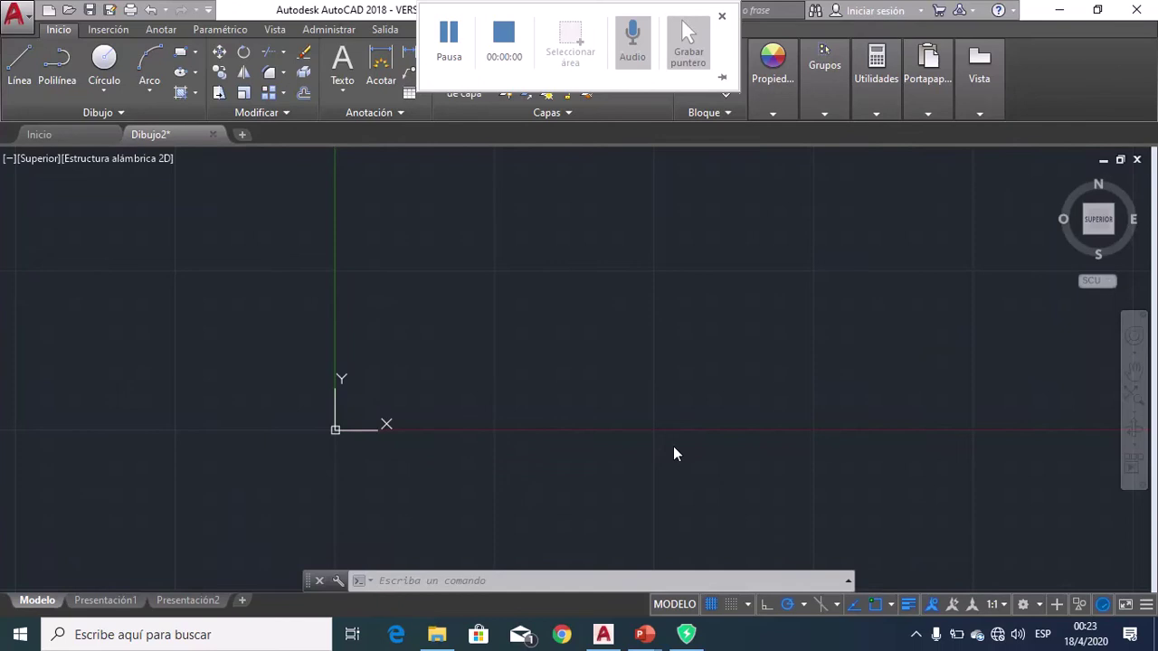
Drag the Avengers logo PNG from the Imágenes > Tutoriales folder into the drawing.
click(674, 447)
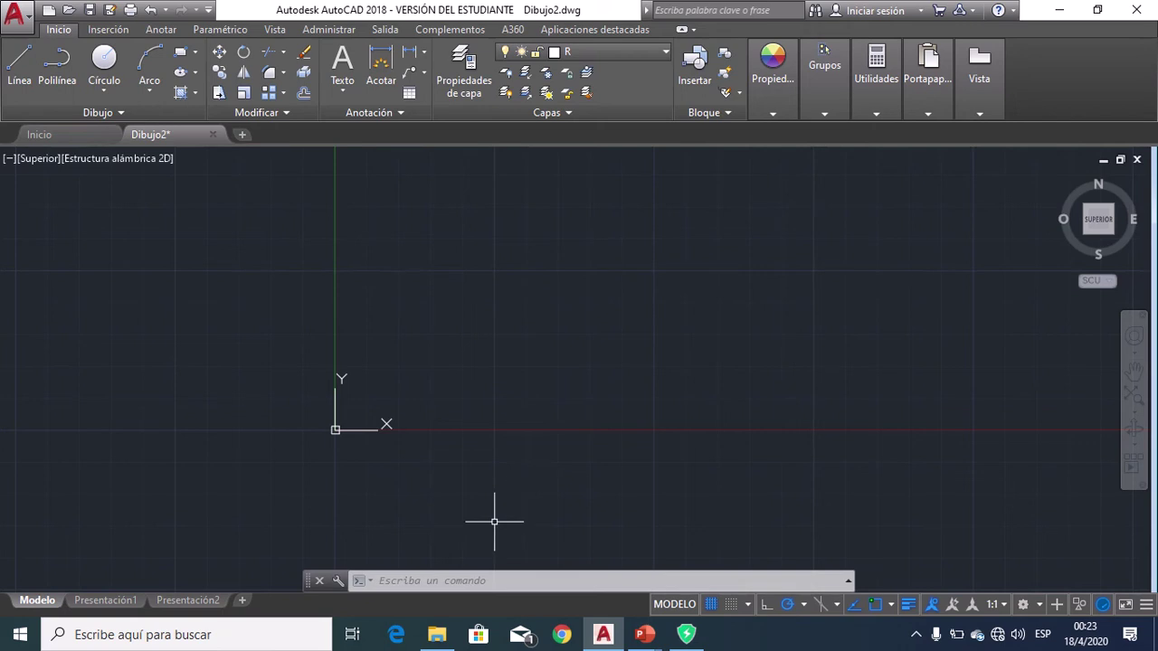
click(437, 634)
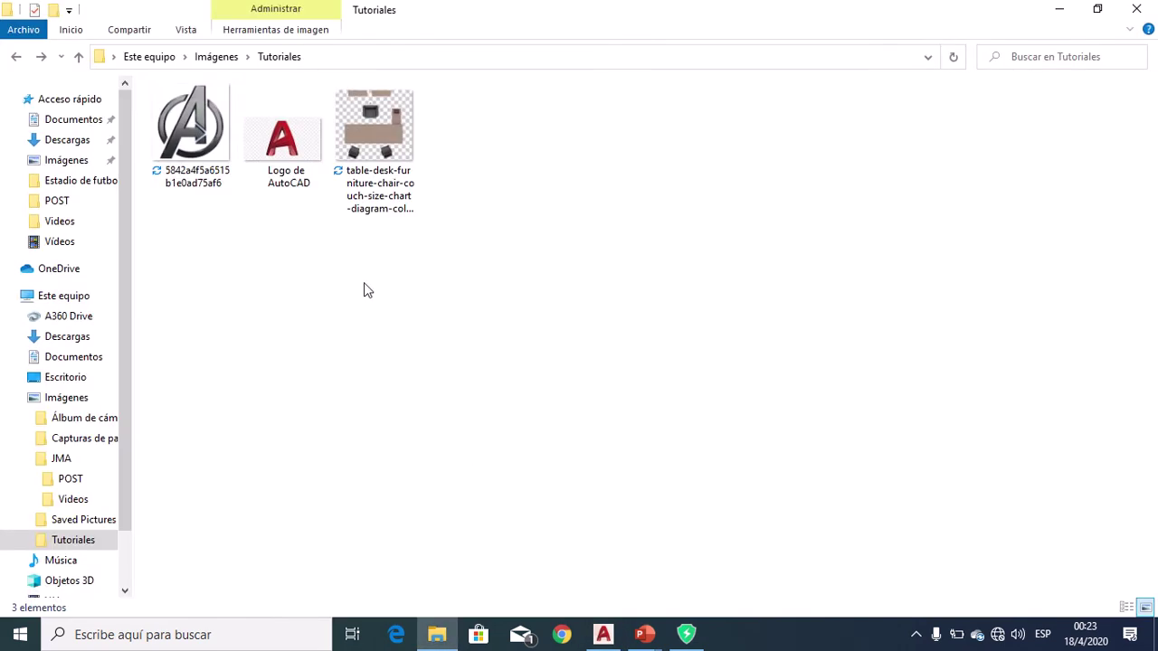
mouse_move(220, 176)
mouse_down()
mouse_move(641, 556)
mouse_move(414, 427)
mouse_up()
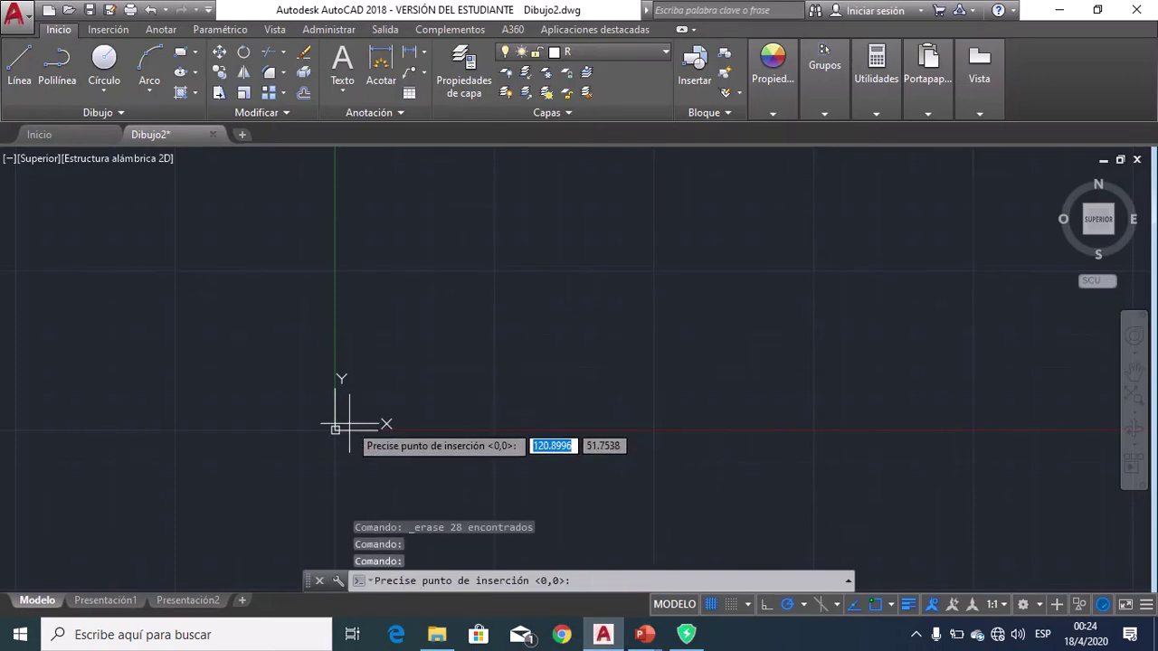
Insert the Avengers image just up-right of the origin at default scale and 0 rotation.
scroll(407, 457, up, 2)
scroll(409, 455, up, 3)
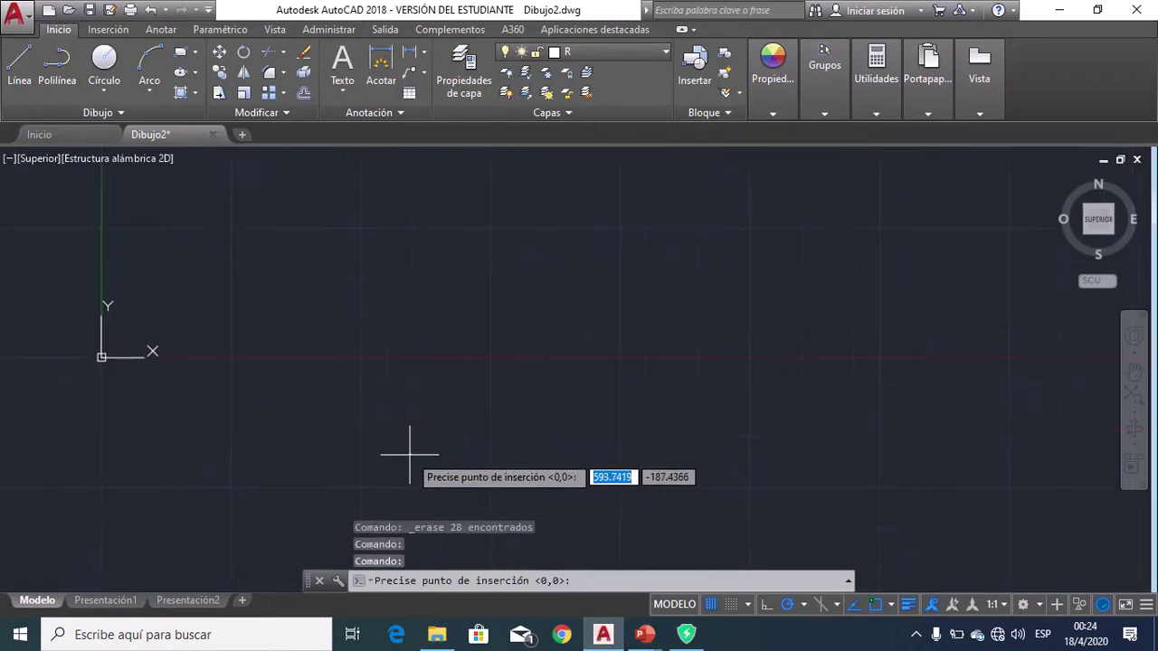
scroll(571, 387, down, 2)
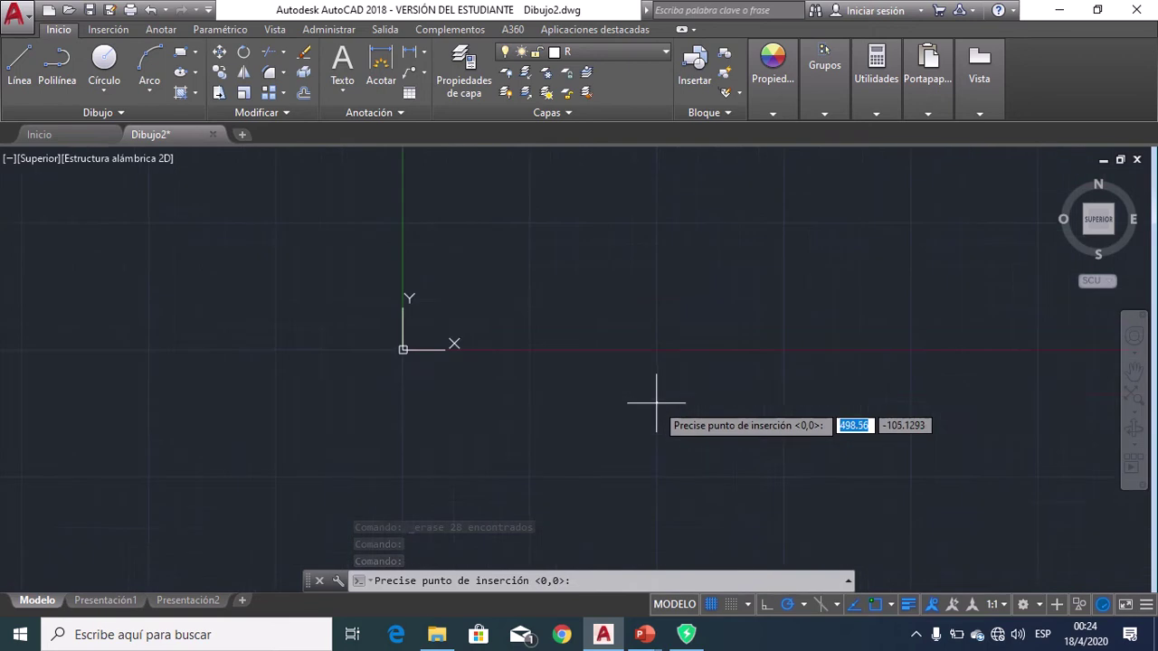
scroll(633, 389, down, 2)
scroll(538, 405, down, 1)
middle_drag(568, 464, 408, 440)
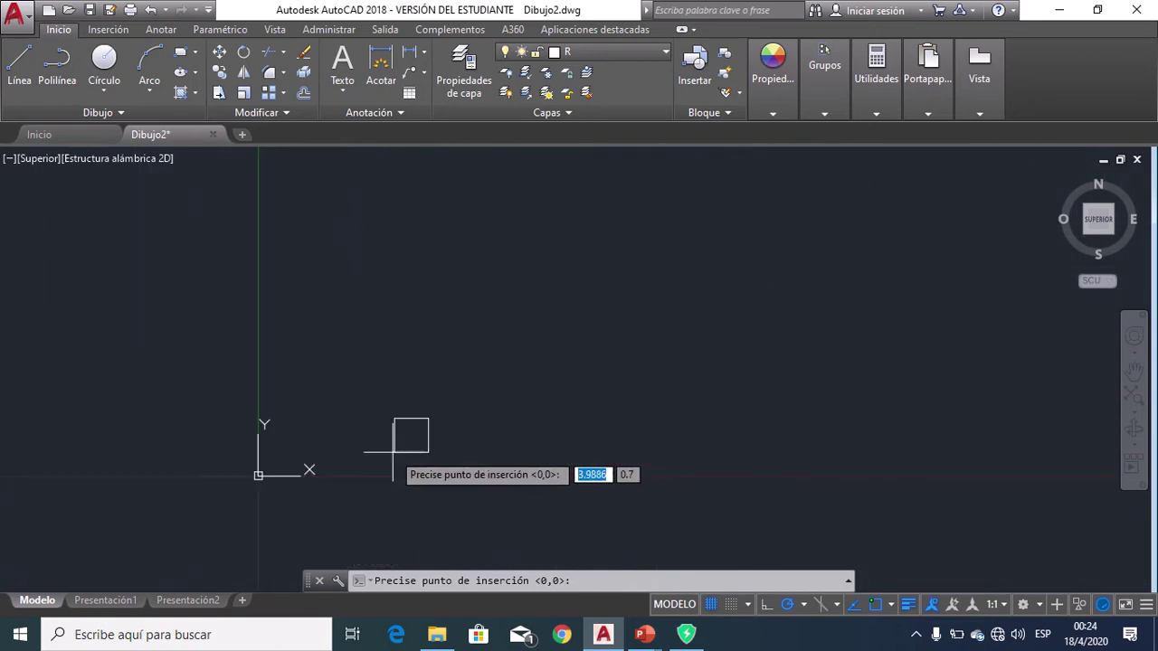
click(336, 442)
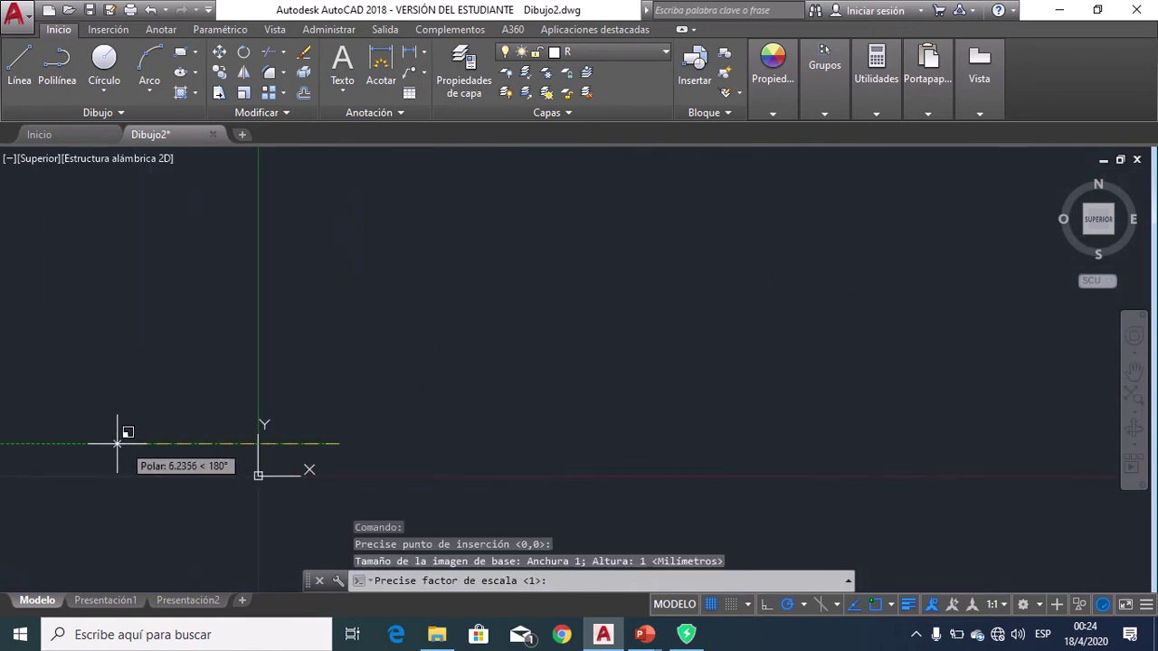
click(45, 444)
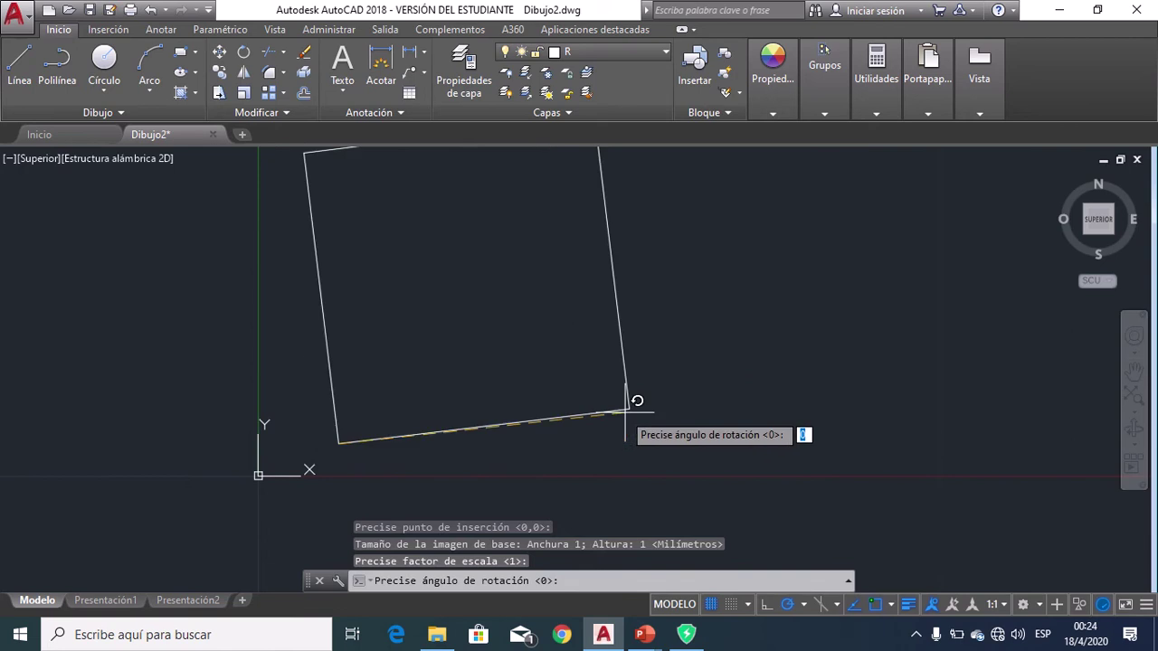
click(692, 420)
middle_drag(676, 407, 664, 455)
scroll(663, 455, down, 1)
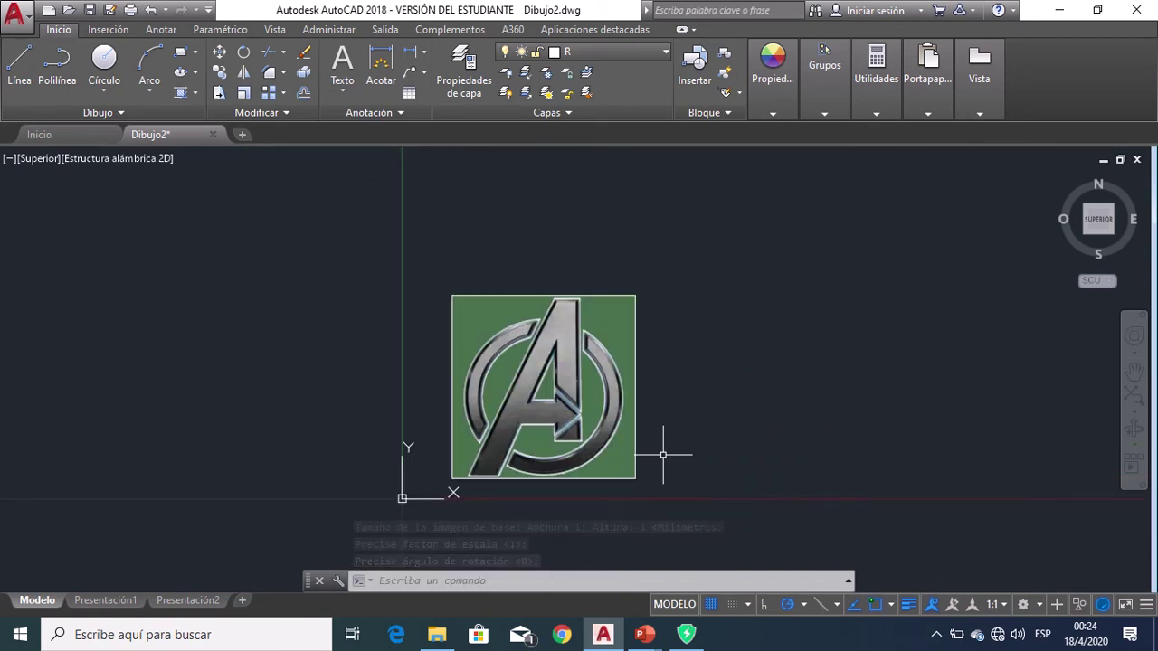
scroll(546, 448, up, 2)
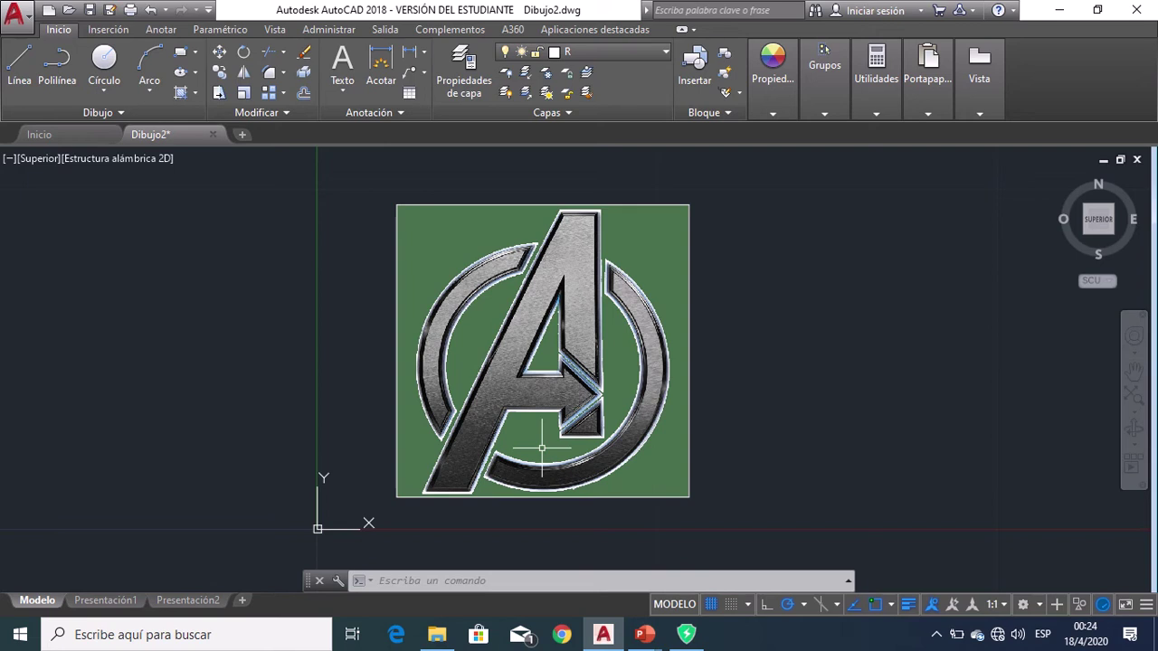
scroll(542, 447, up, 2)
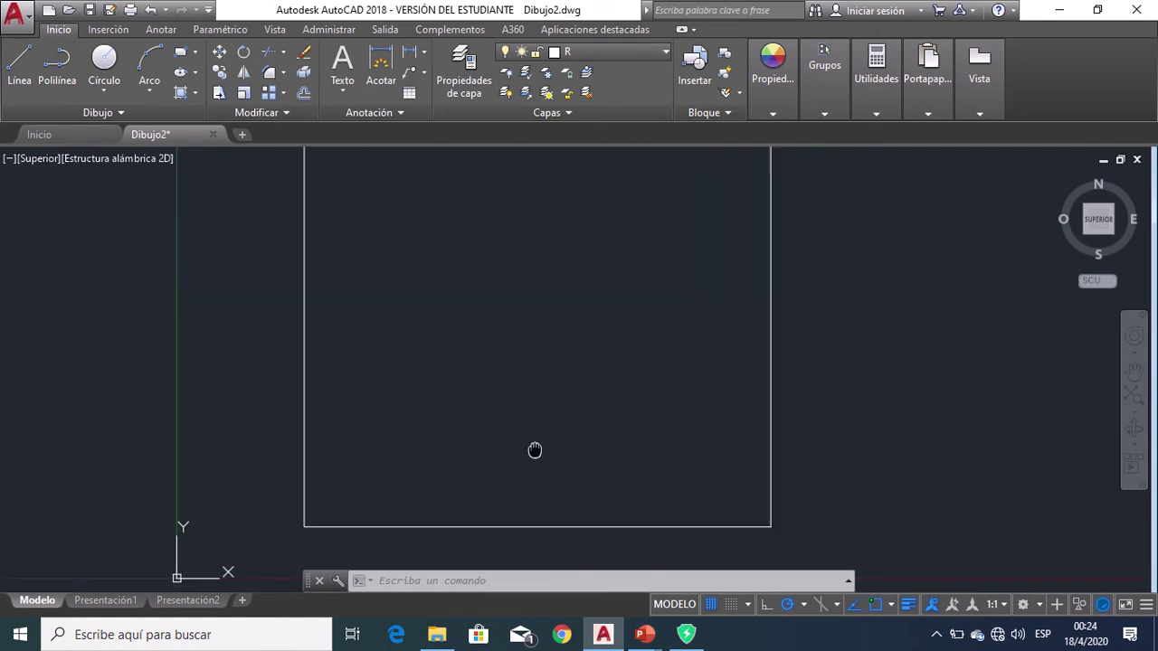
scroll(507, 463, down, 2)
scroll(500, 468, up, 2)
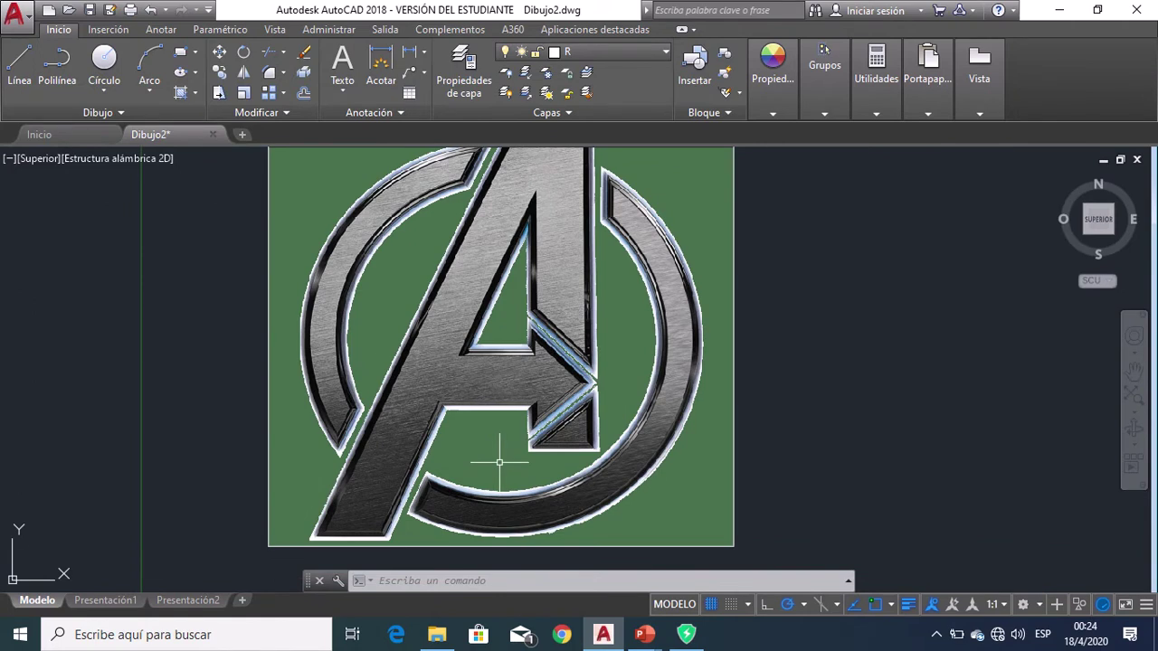
Give layer R colour 20 and a 0.35 mm lineweight in Layer Properties.
click(455, 83)
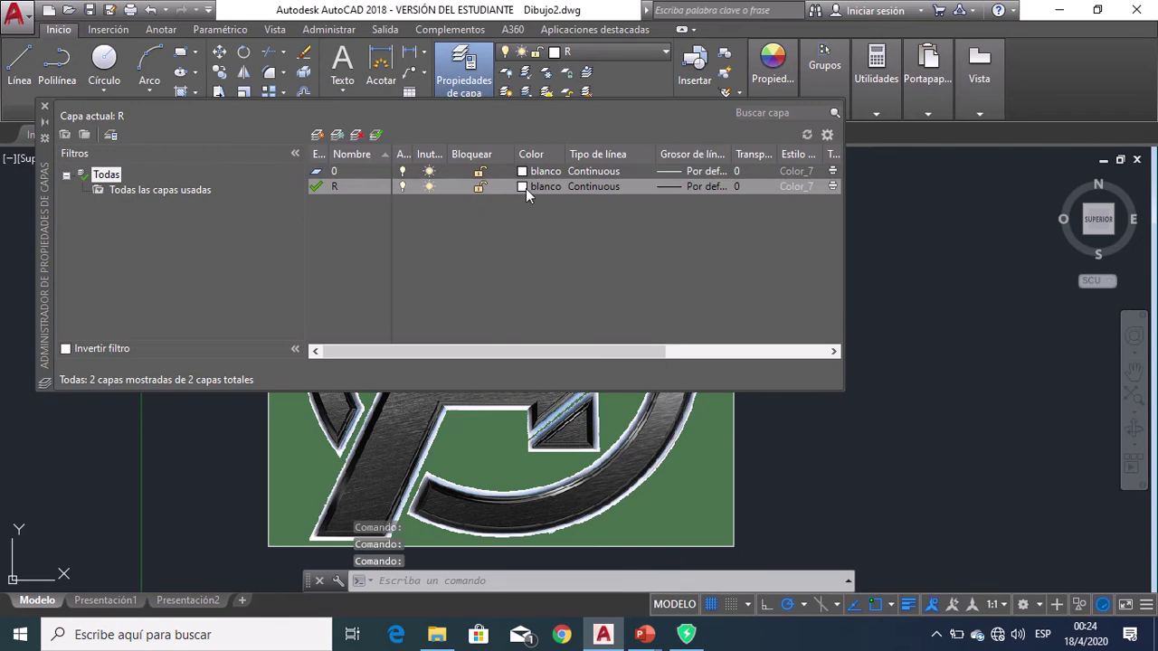
click(526, 188)
text(20)
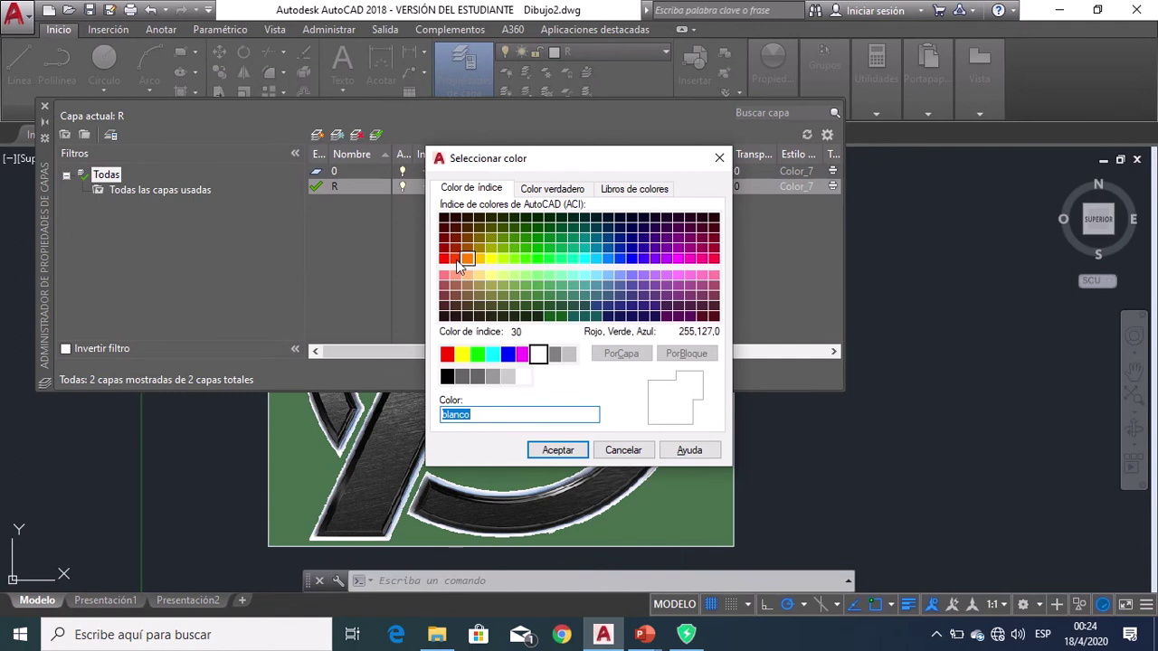
click(558, 451)
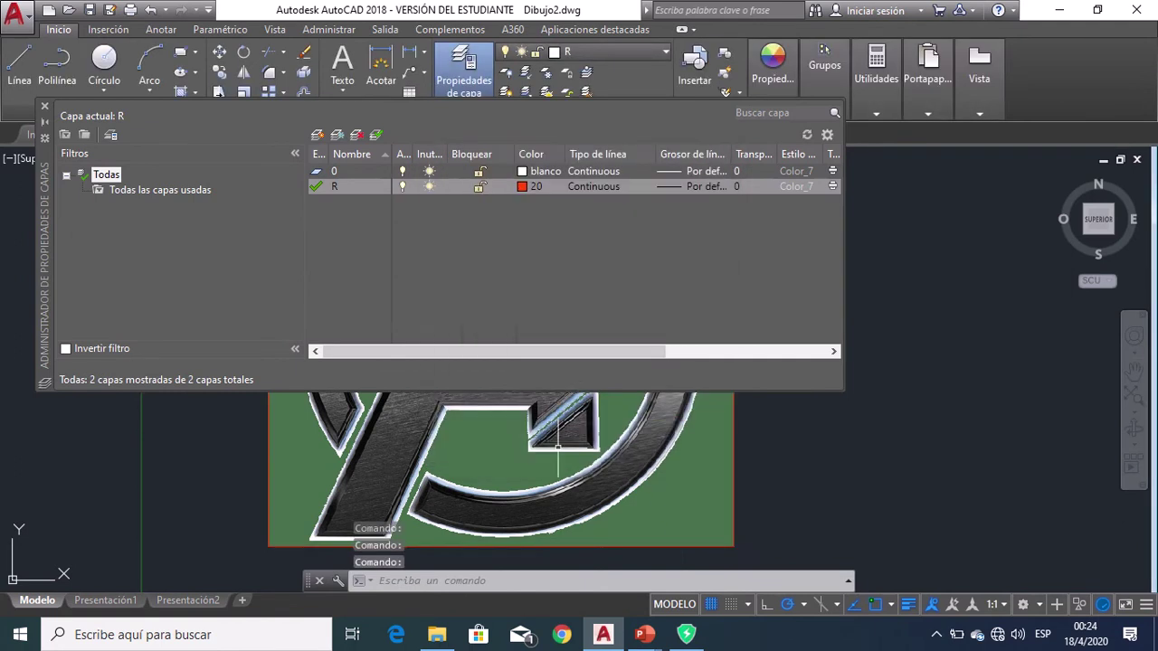
click(714, 189)
click(568, 339)
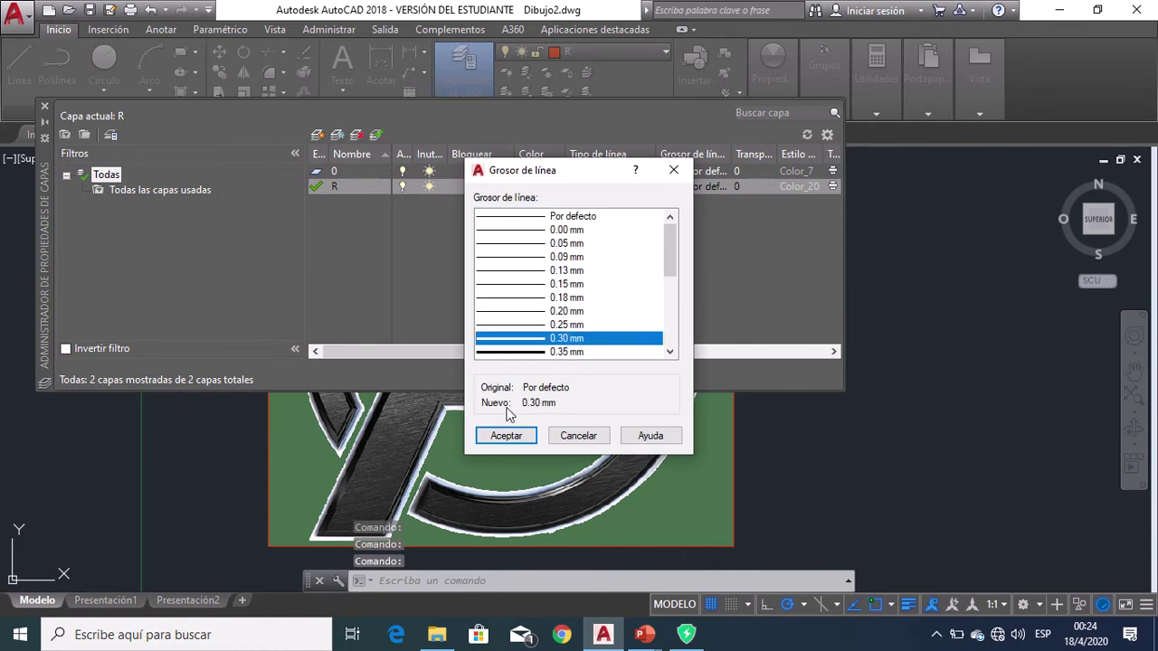
click(559, 352)
click(507, 436)
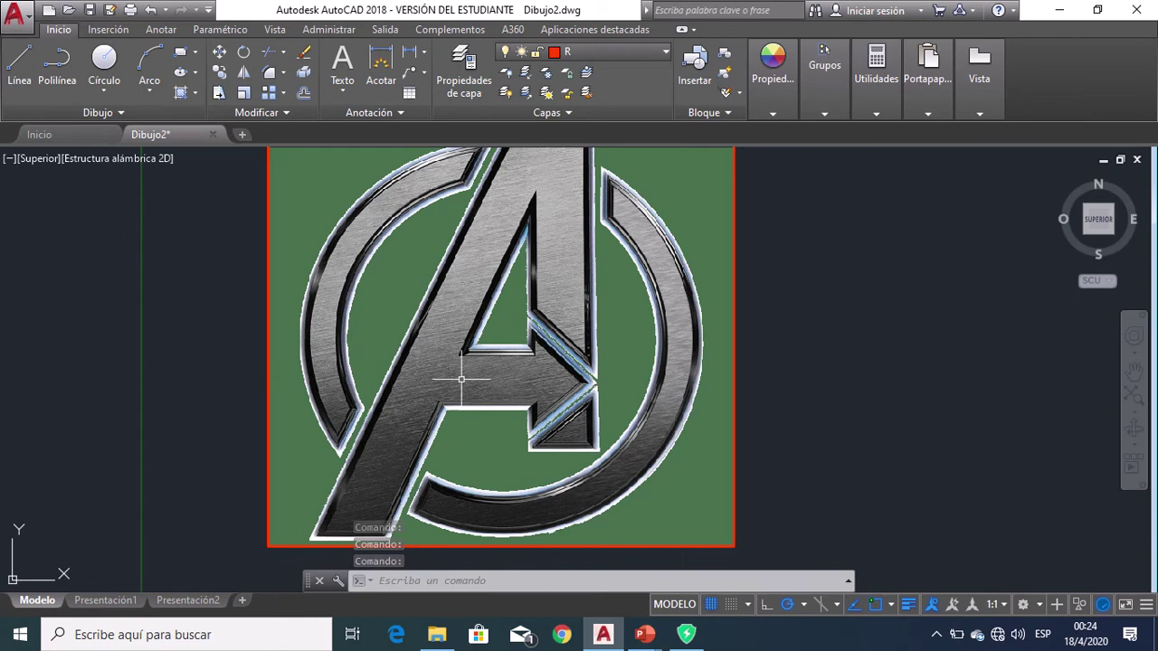
Start a polyline at the A's lower-left edge, tracing its top corners and right stroke.
click(43, 57)
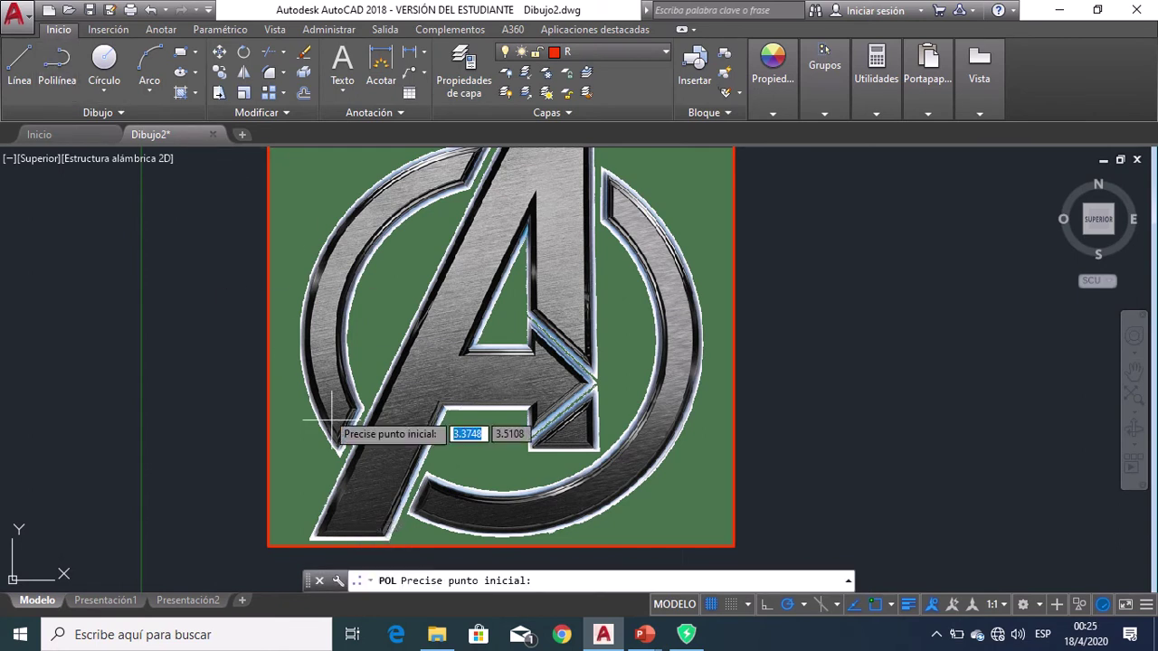
click(319, 536)
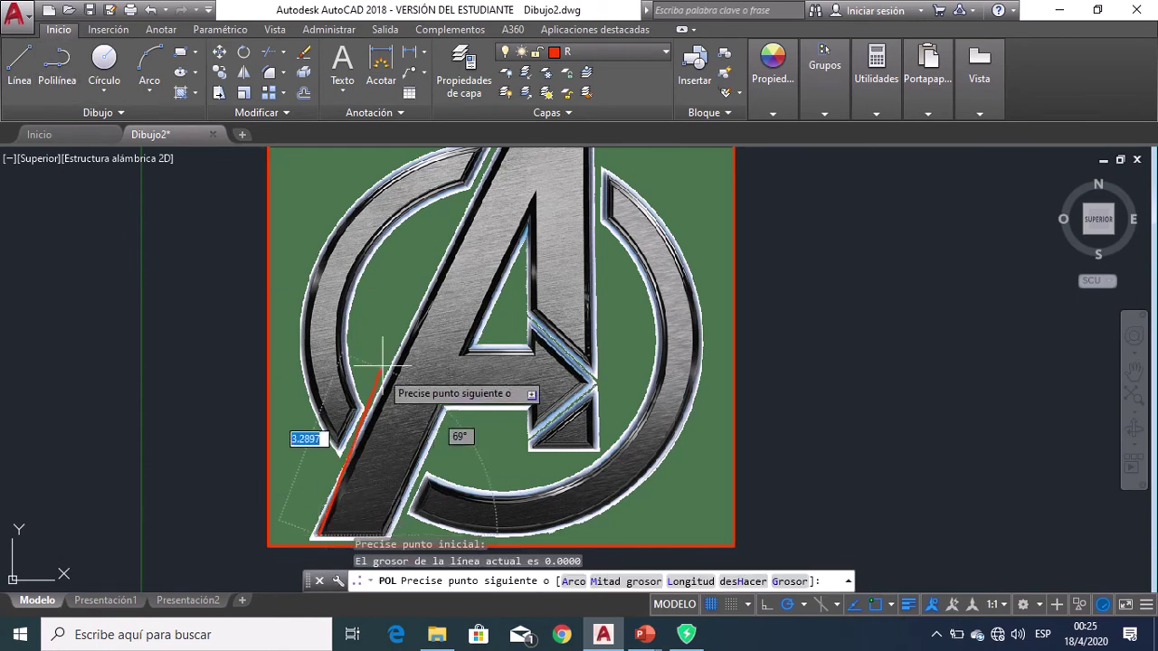
middle_drag(406, 289, 347, 428)
scroll(459, 294, up, 3)
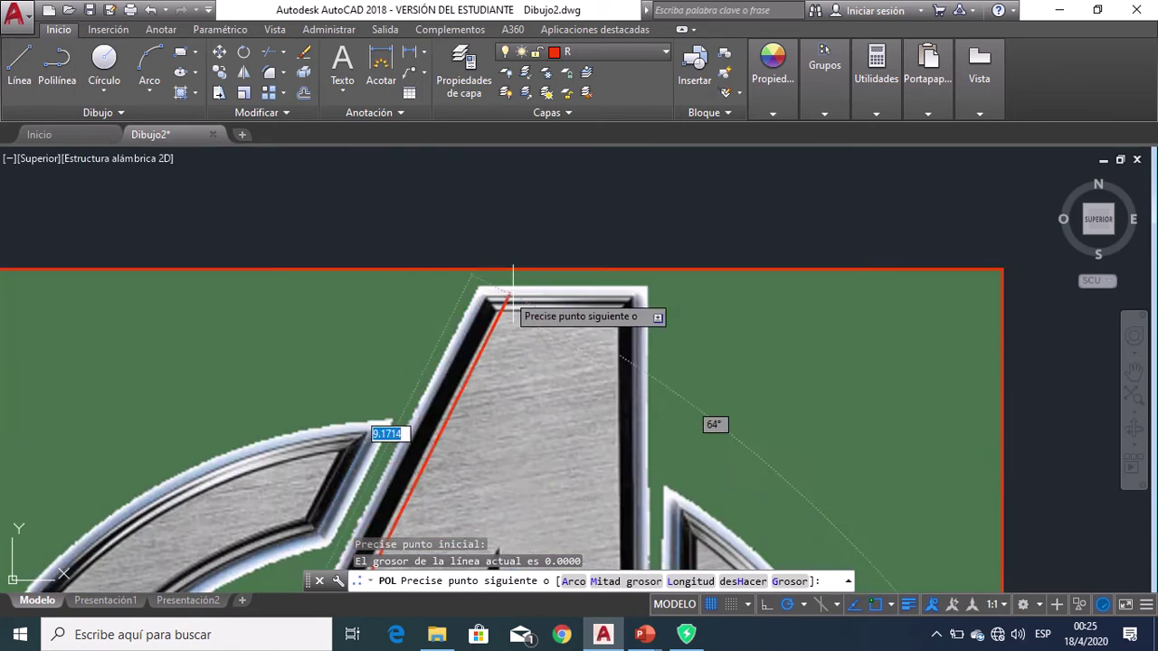
scroll(452, 296, up, 3)
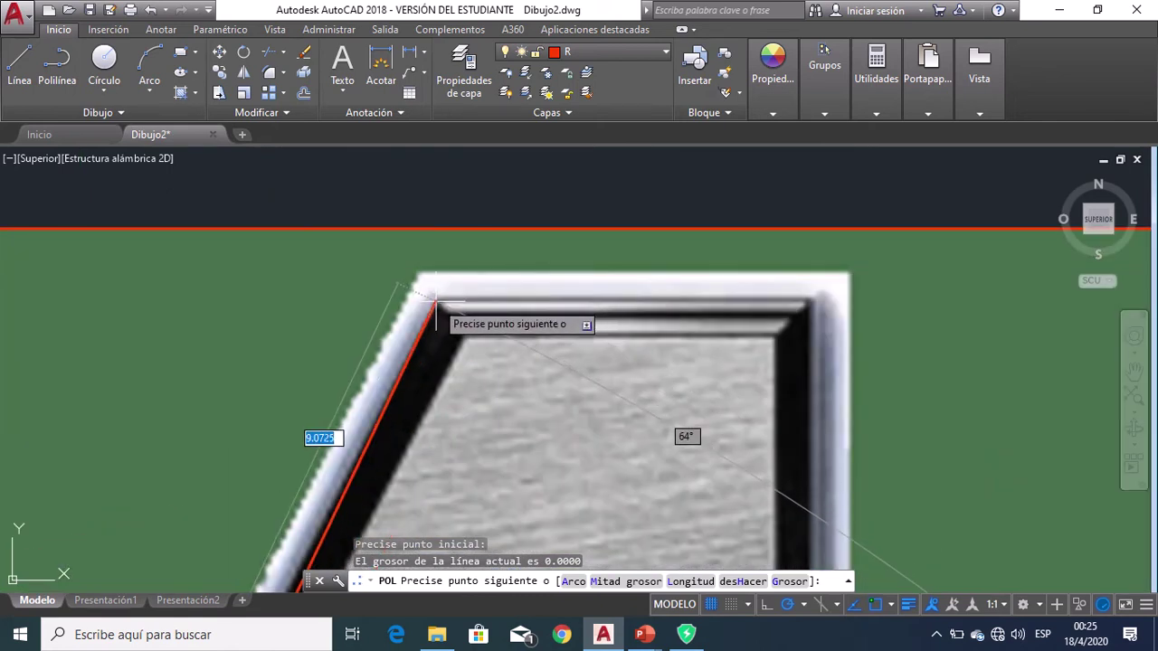
click(437, 298)
click(810, 301)
scroll(809, 303, down, 3)
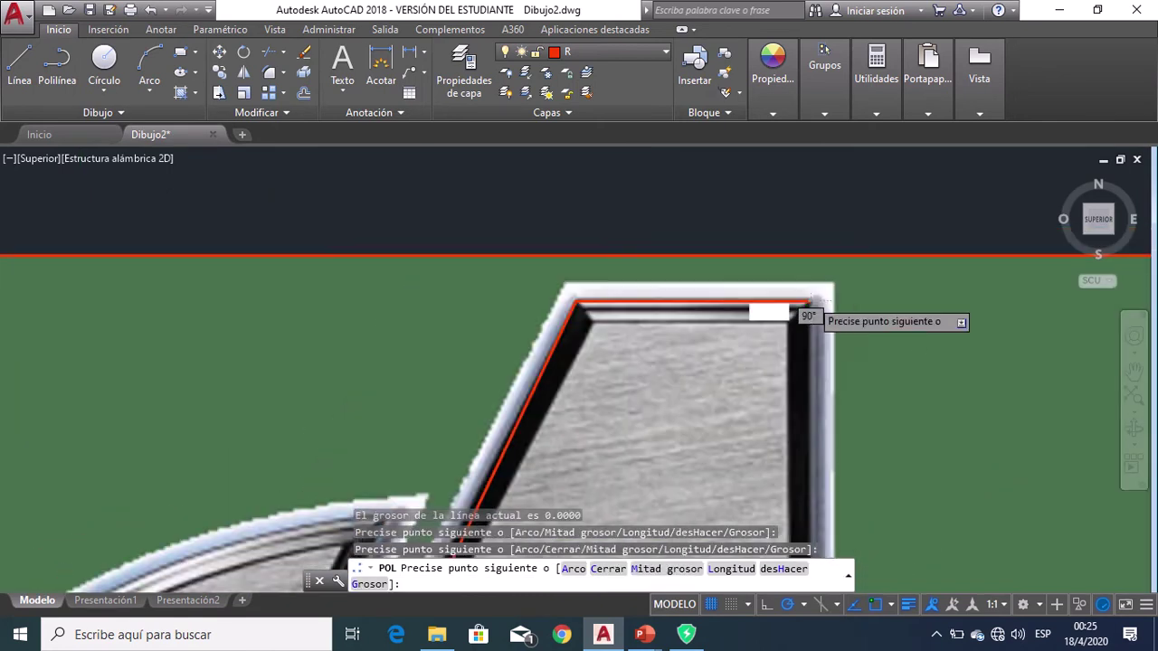
scroll(814, 316, down, 3)
scroll(807, 380, up, 3)
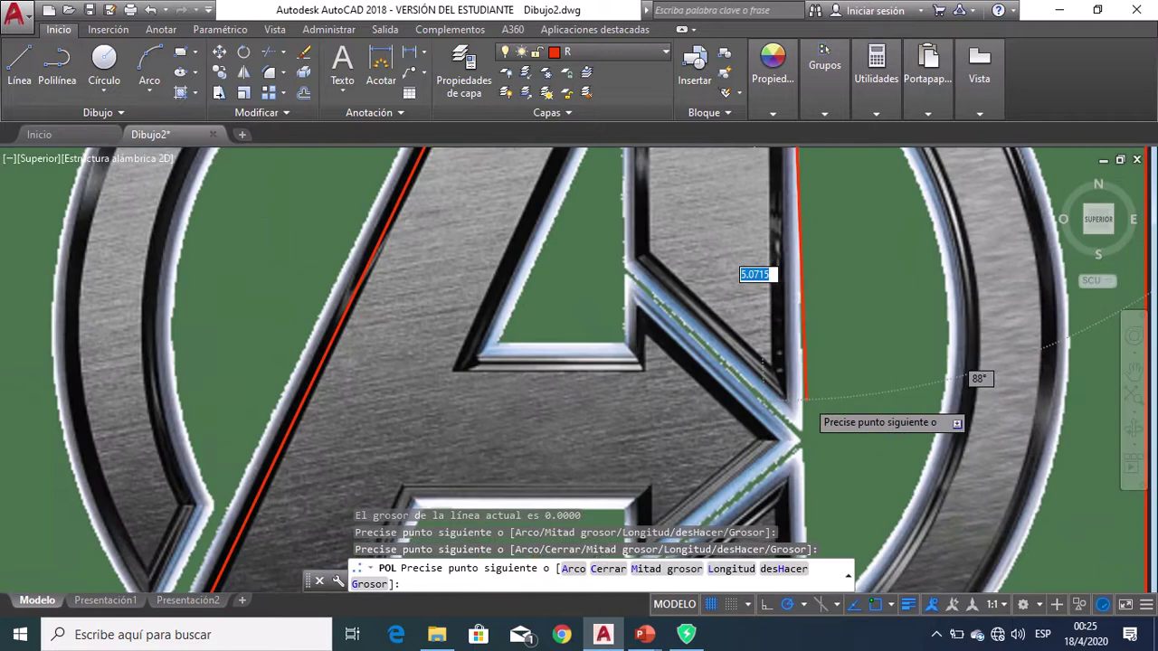
scroll(769, 402, up, 3)
click(720, 413)
scroll(720, 413, down, 3)
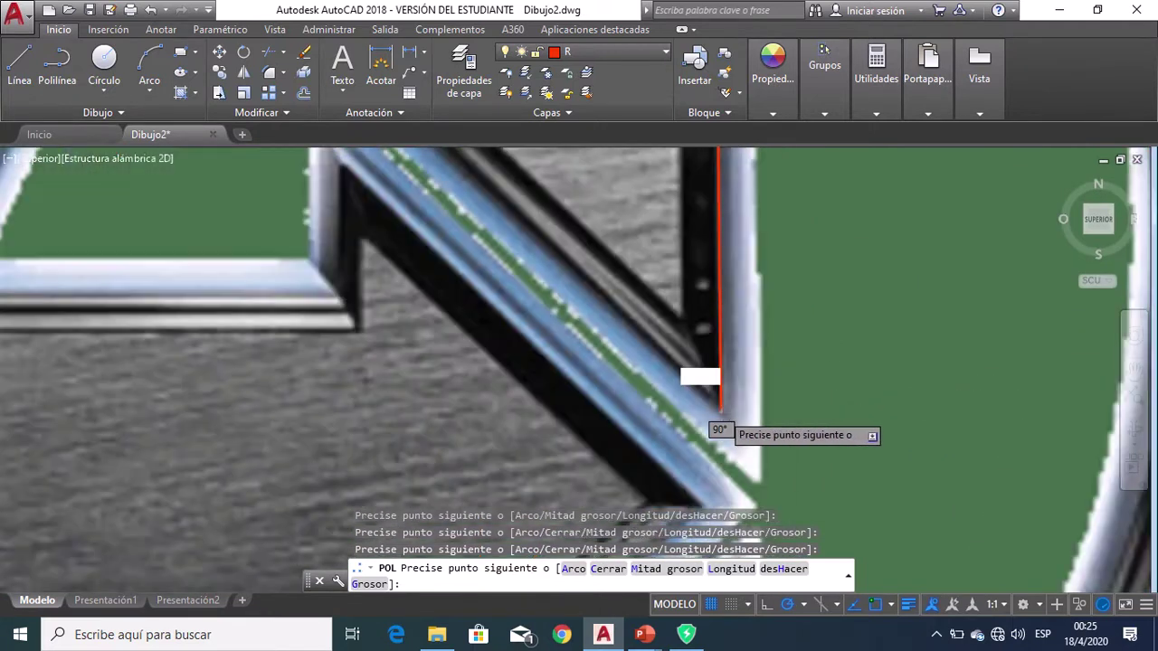
scroll(697, 389, down, 2)
scroll(674, 380, up, 3)
scroll(651, 375, up, 3)
click(642, 371)
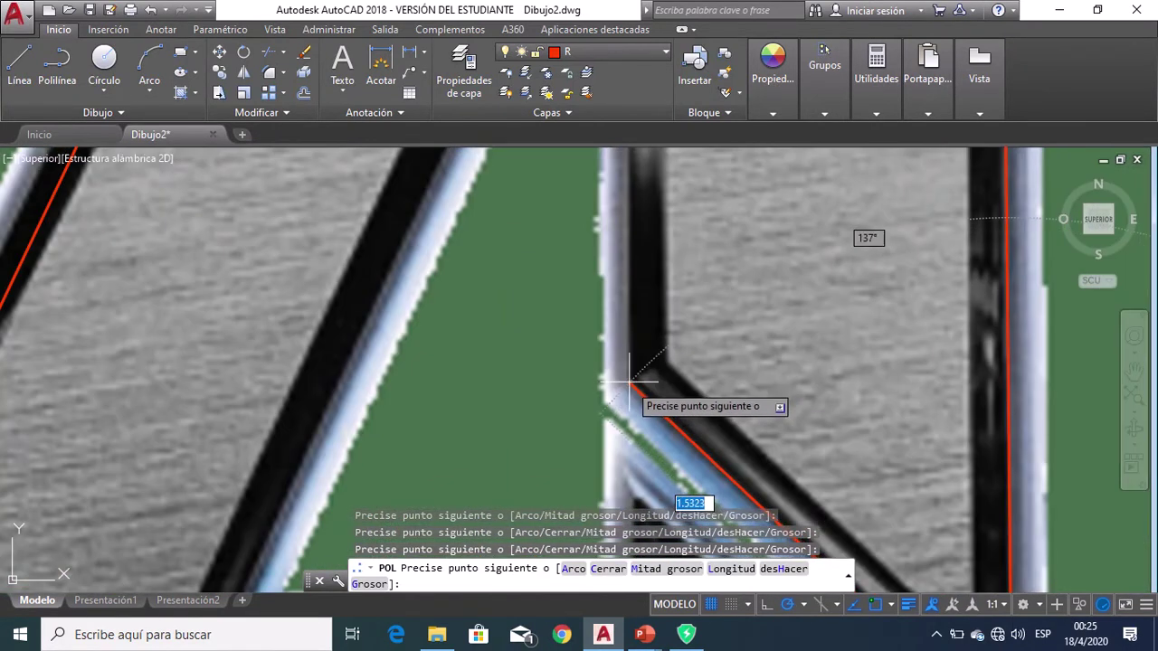
Continue the A outline through its inner opening, arrow, crossbar and leg, then end it.
scroll(642, 383, down, 4)
middle_drag(609, 258, 617, 353)
scroll(617, 352, up, 2)
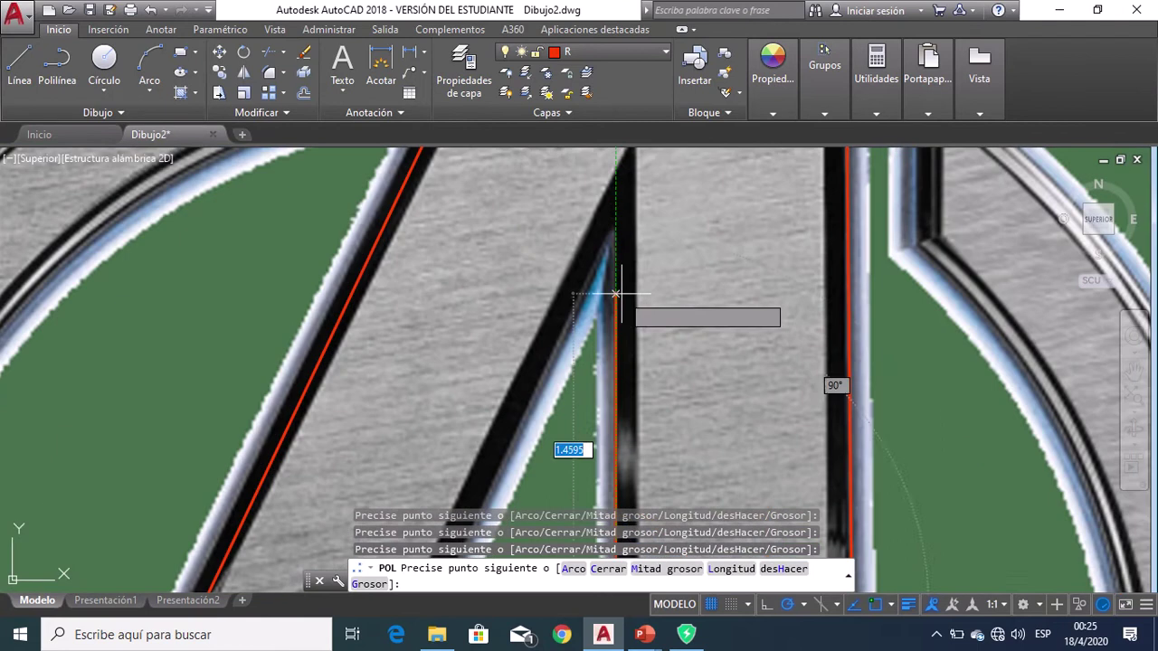
scroll(590, 305, down, 5)
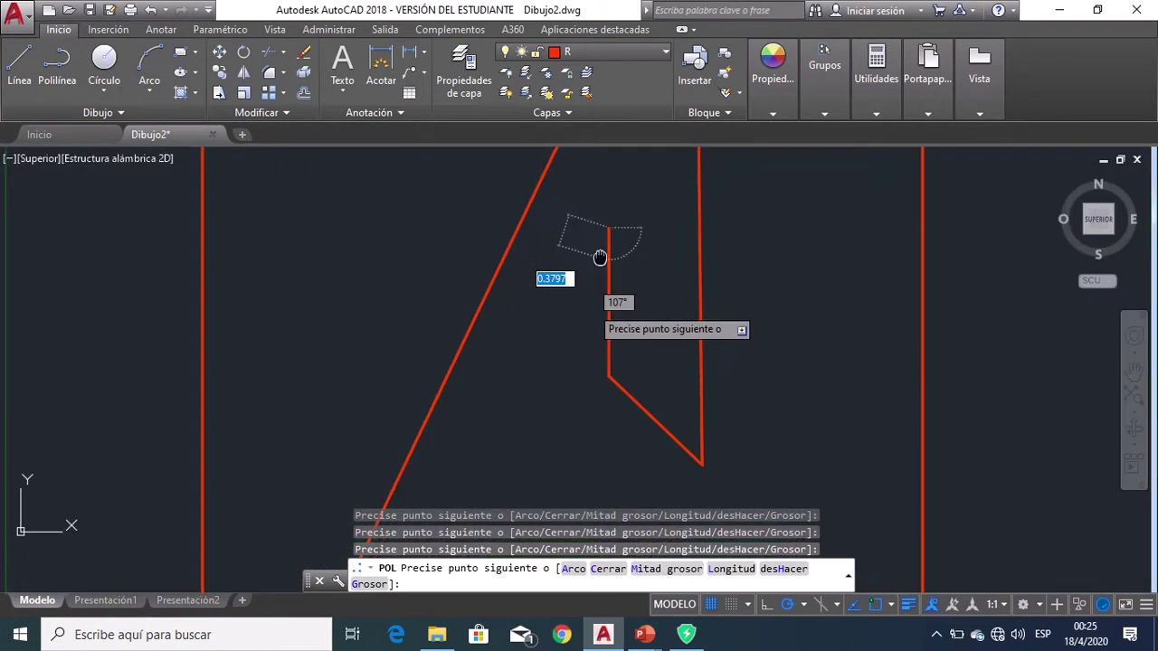
scroll(538, 457, up, 5)
scroll(495, 421, up, 2)
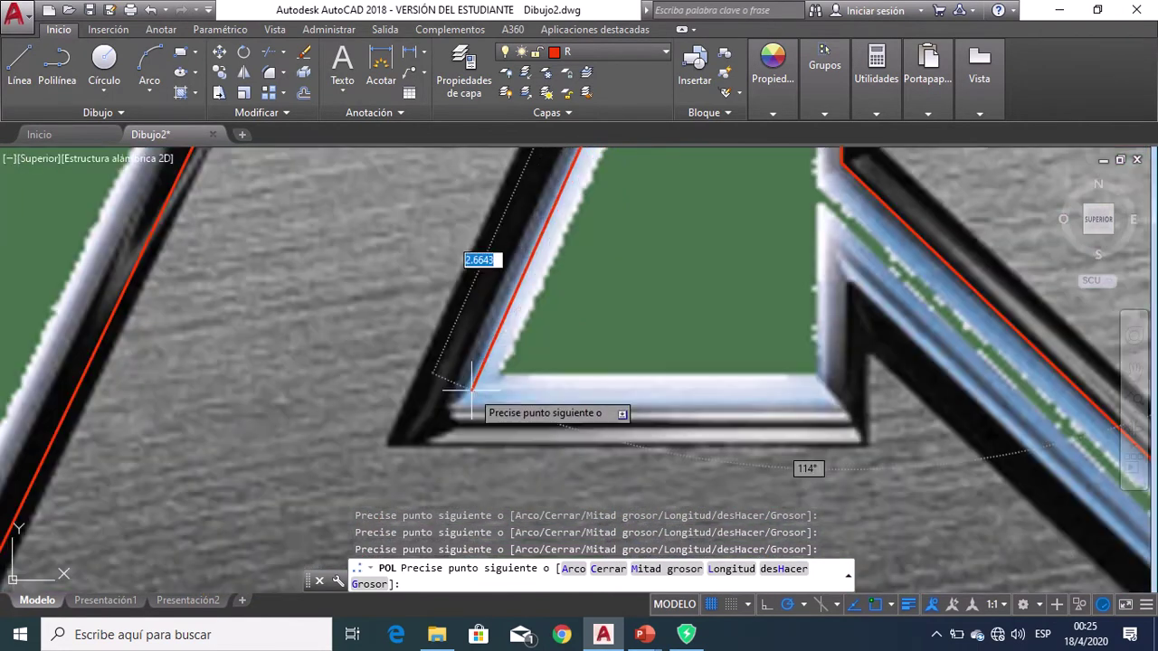
click(450, 409)
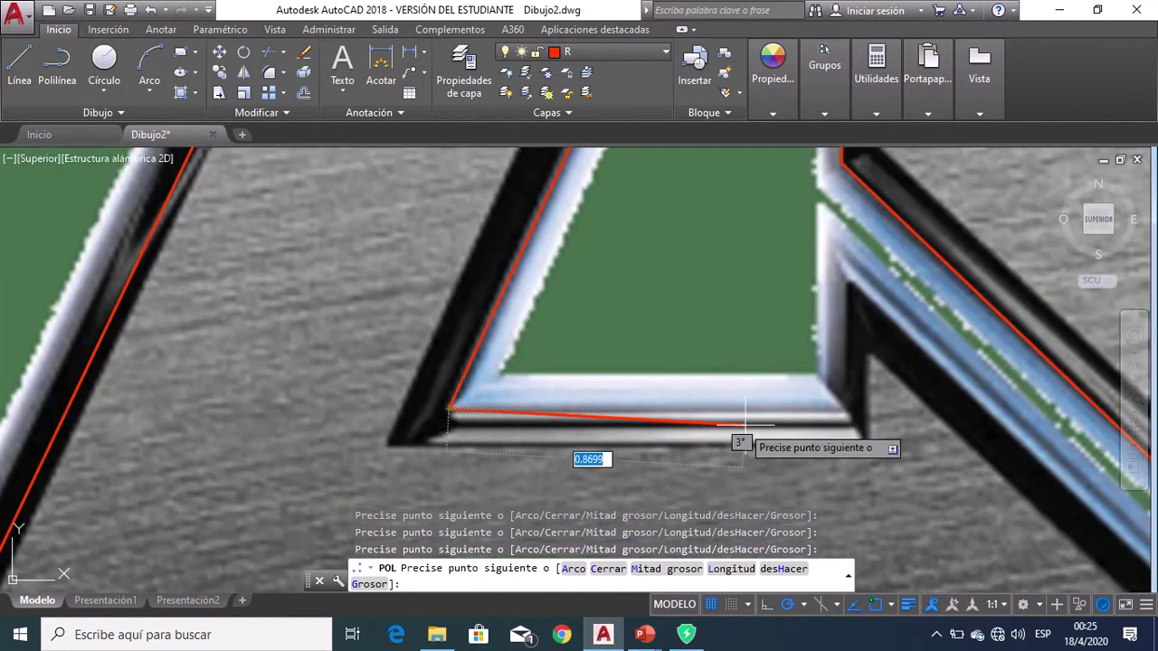
click(849, 409)
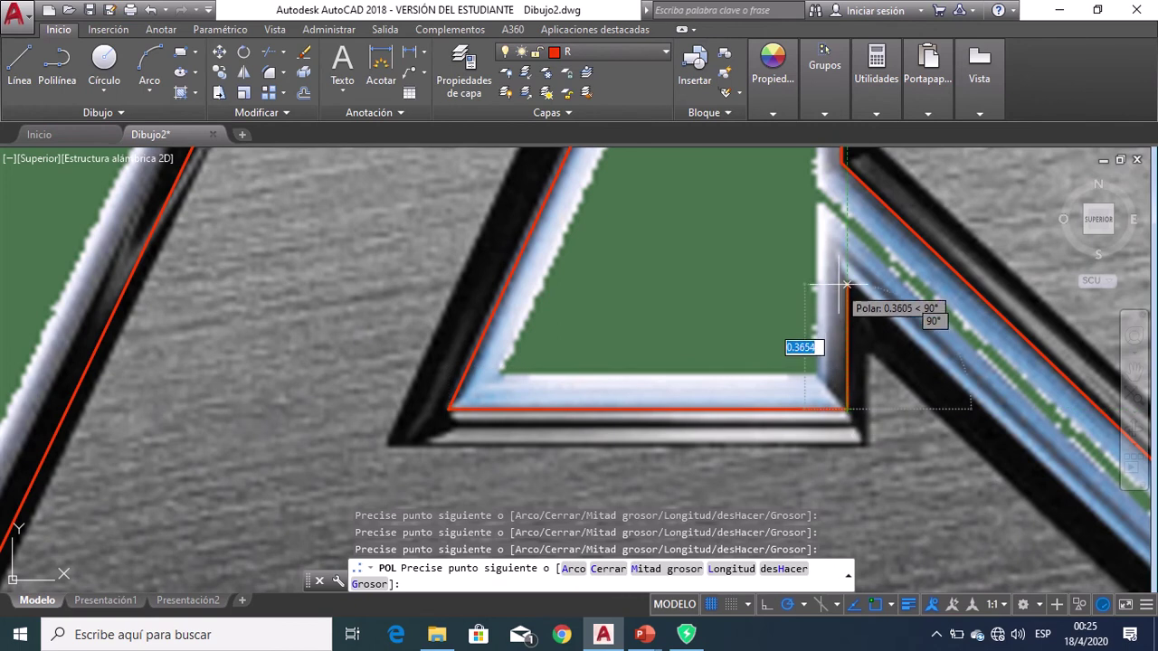
scroll(846, 280, down, 5)
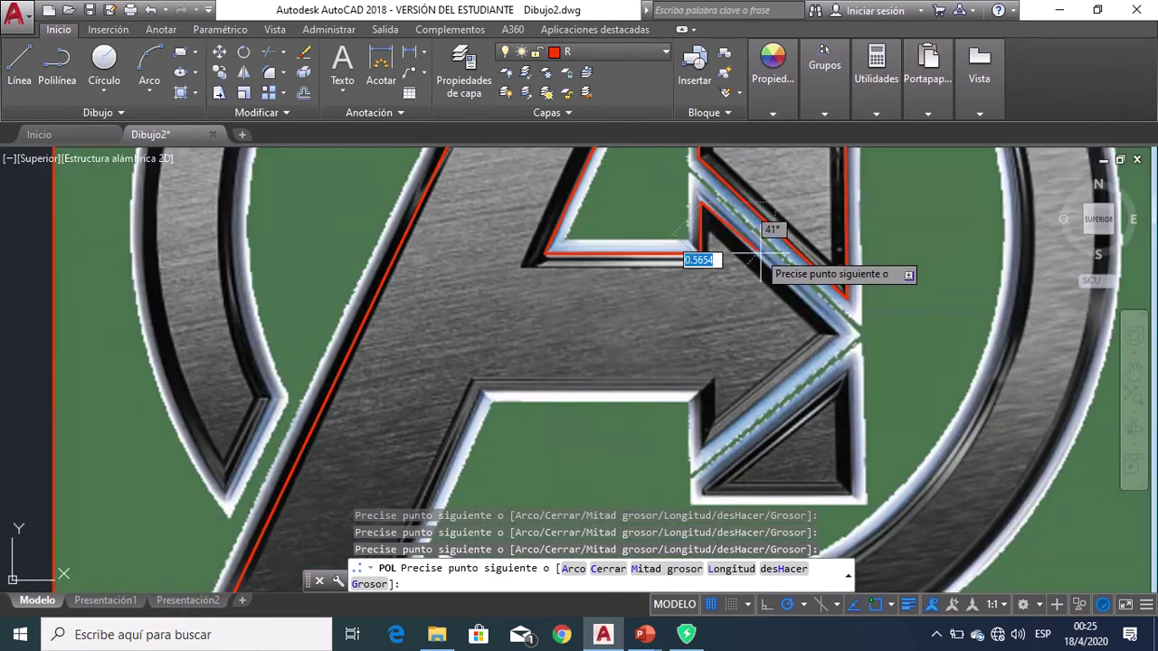
scroll(825, 314, up, 5)
scroll(825, 315, up, 1)
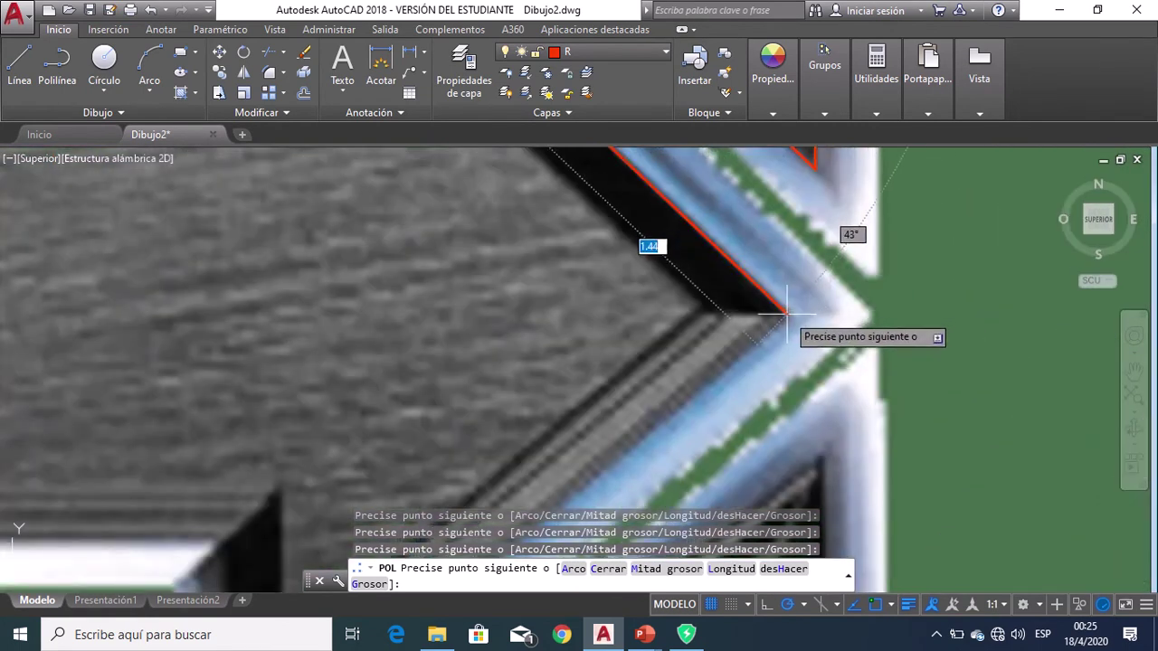
click(789, 314)
scroll(794, 323, down, 5)
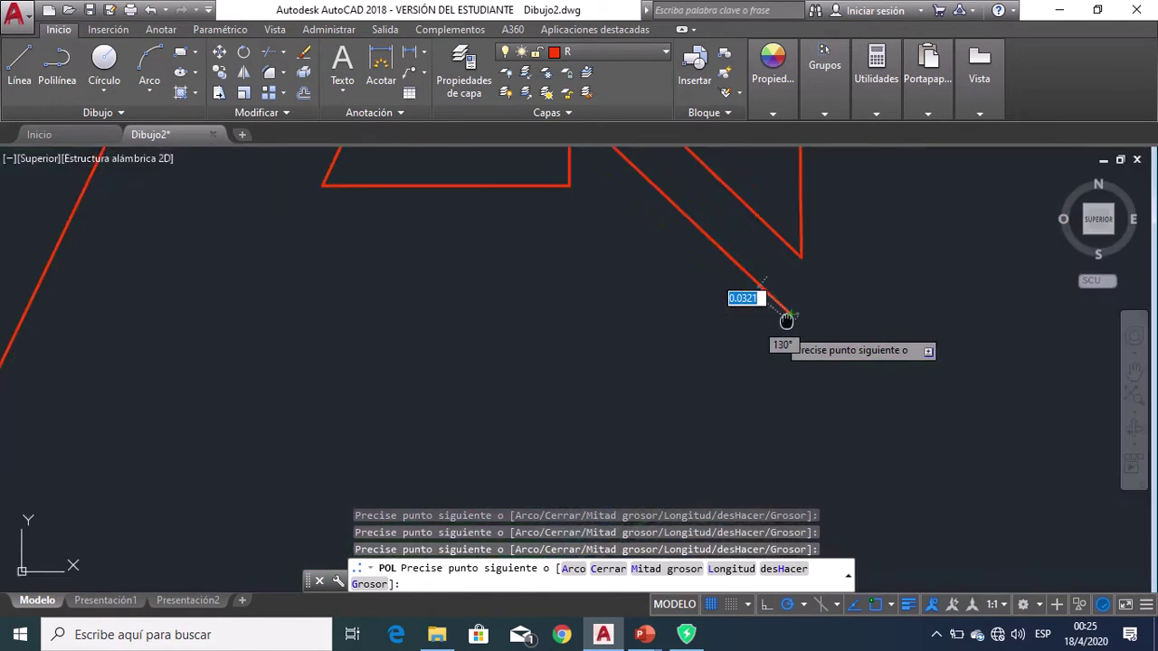
scroll(859, 317, up, 4)
scroll(635, 427, up, 1)
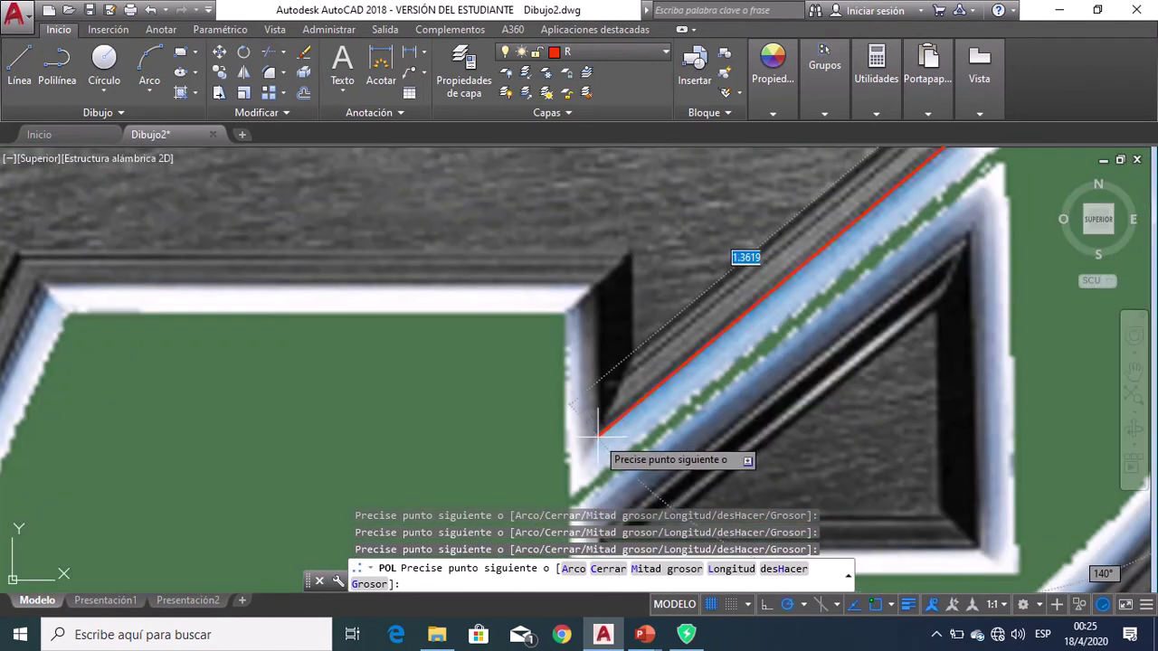
click(597, 425)
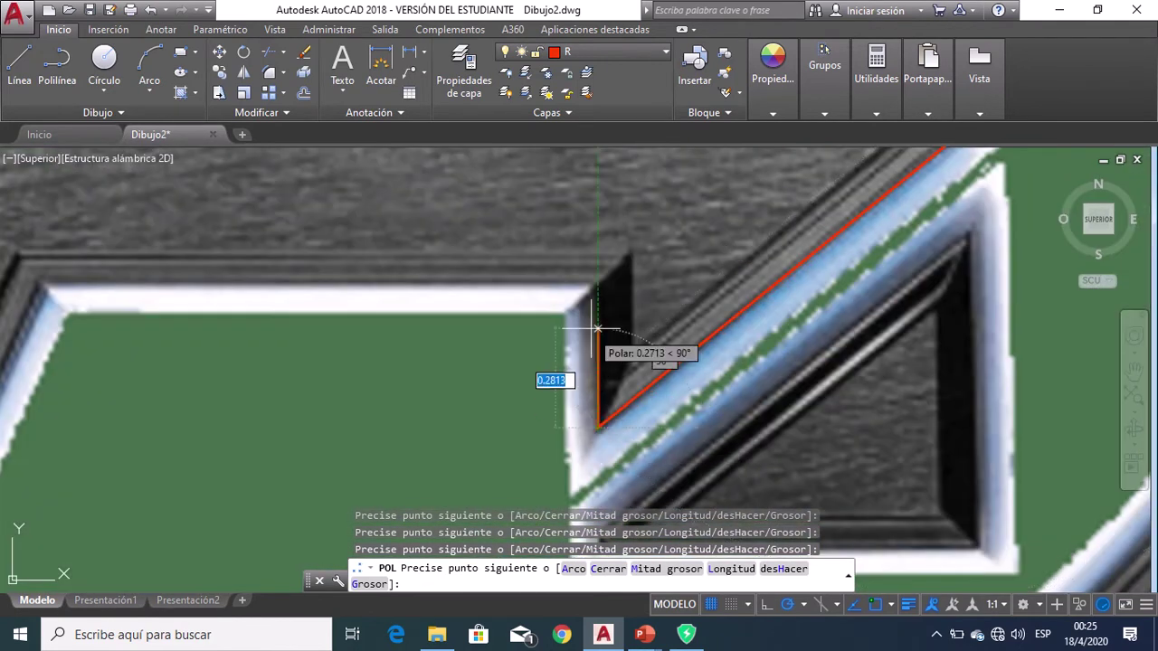
click(595, 279)
scroll(594, 280, down, 3)
scroll(451, 280, up, 3)
scroll(475, 276, up, 3)
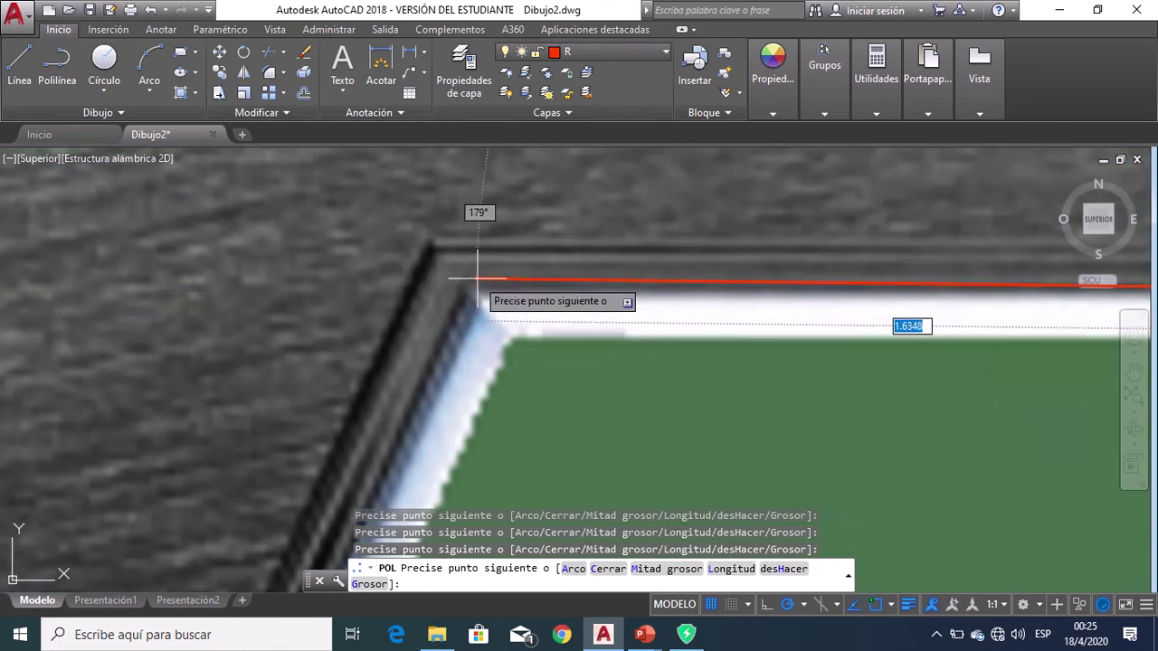
click(471, 289)
scroll(486, 293, down, 3)
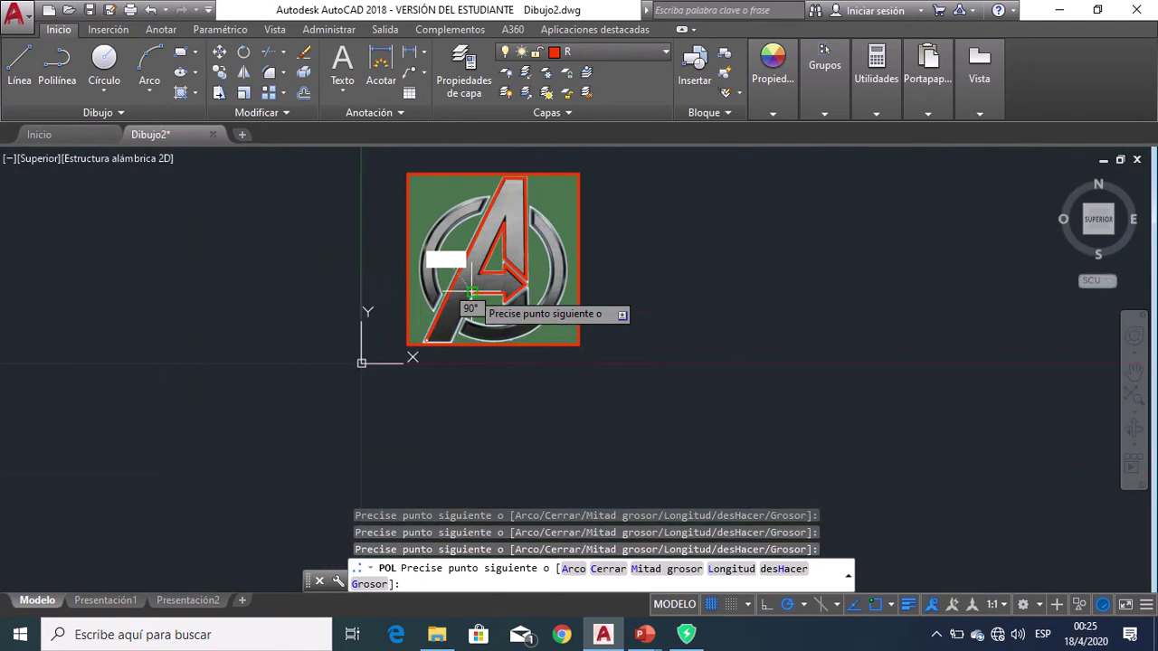
scroll(427, 310, up, 3)
scroll(446, 314, up, 3)
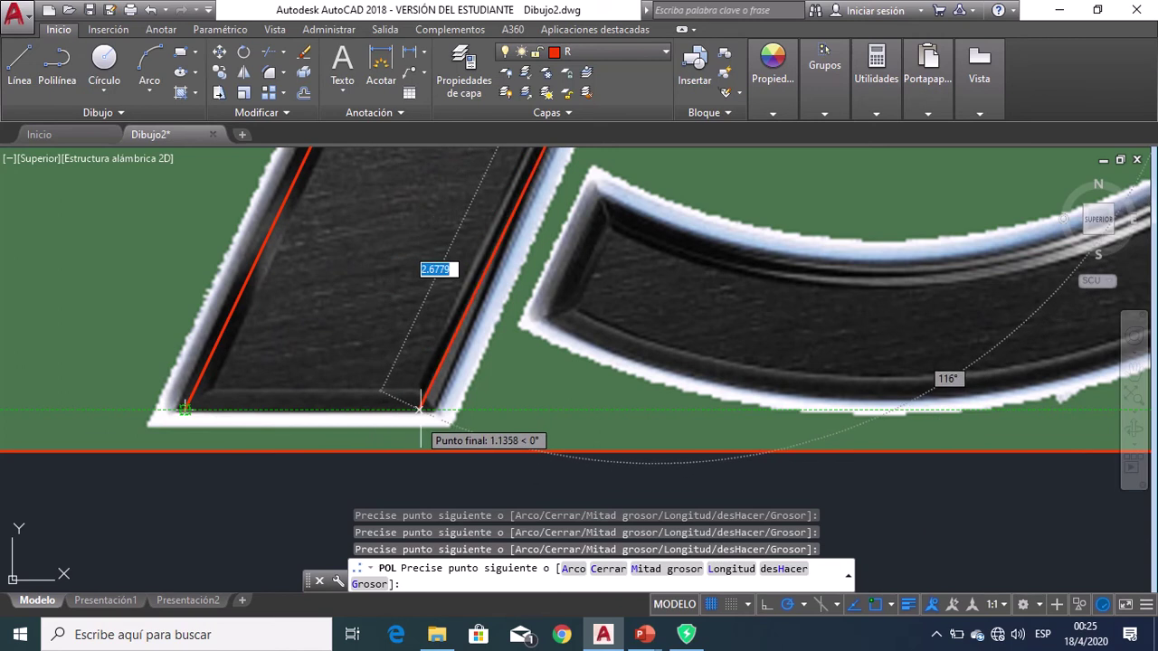
click(435, 409)
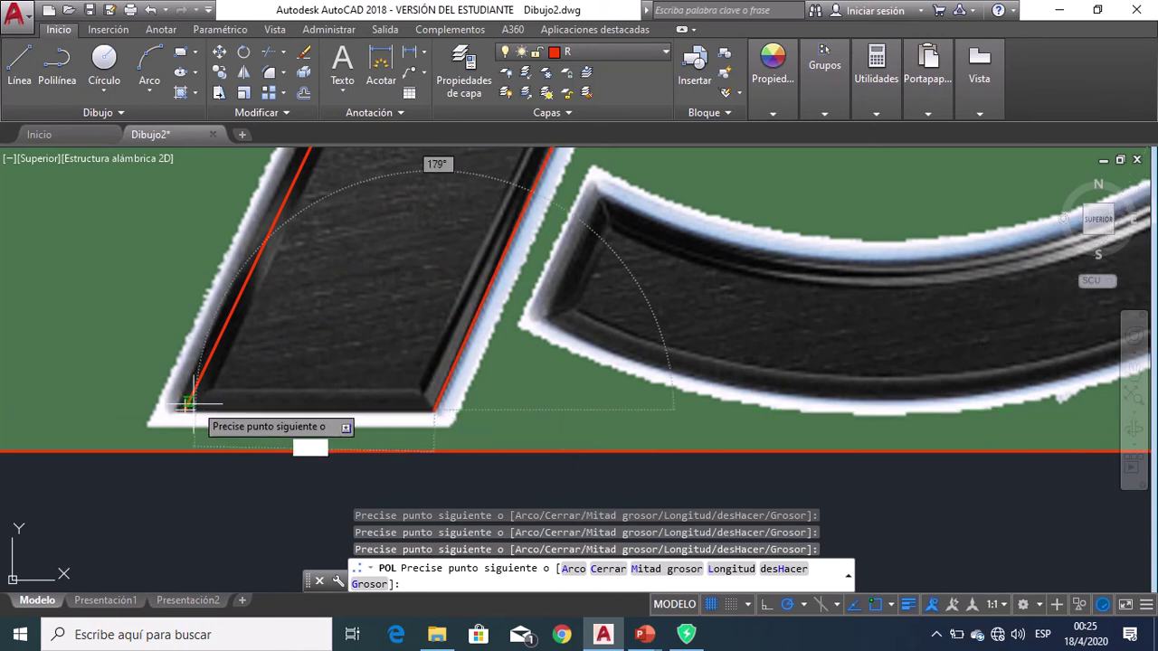
key(Escape)
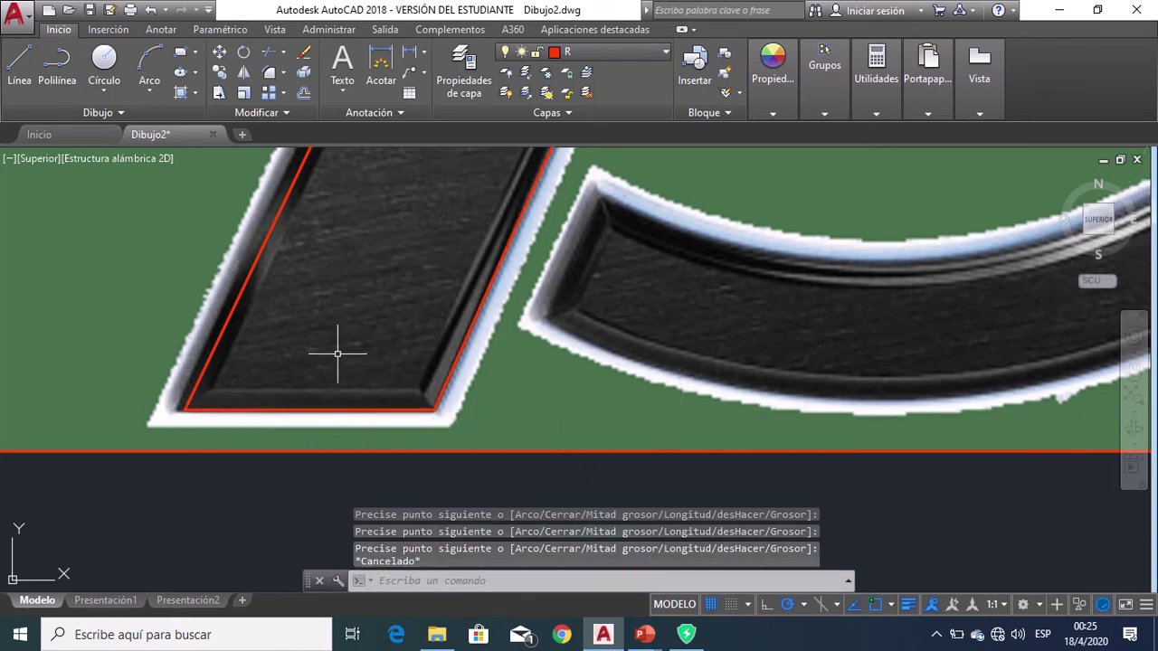
Trace the small triangle beneath the arrow with a three-vertex polyline.
scroll(335, 349, down, 5)
middle_drag(375, 288, 512, 423)
scroll(516, 418, up, 1)
scroll(520, 416, up, 2)
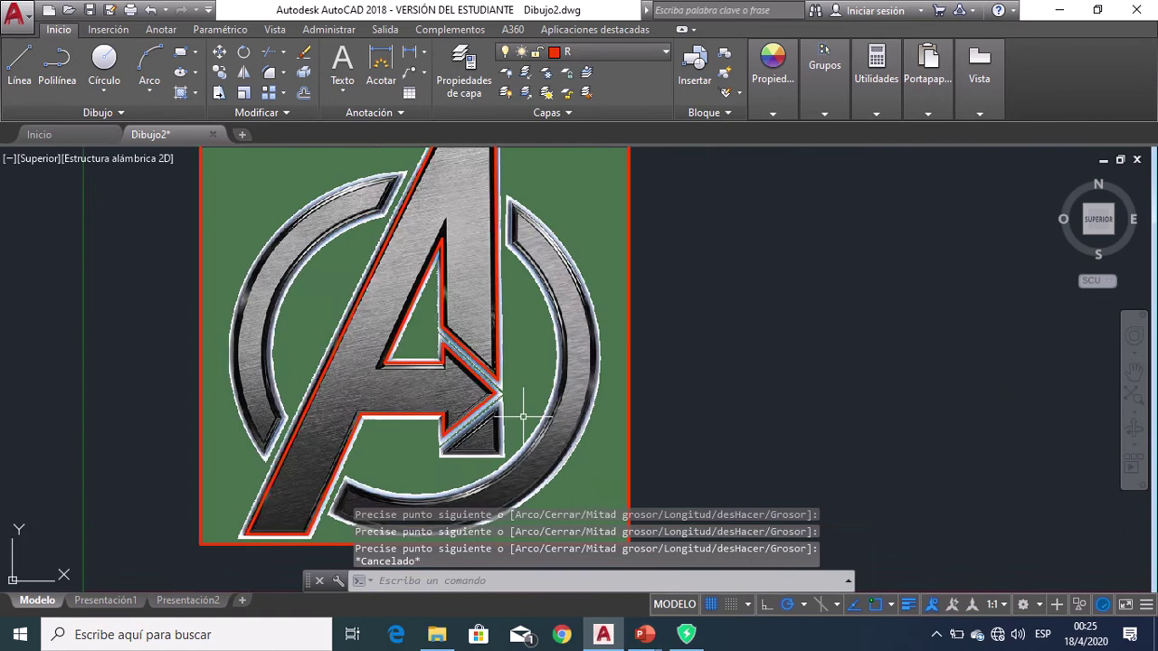
scroll(507, 426, up, 2)
scroll(466, 441, up, 2)
scroll(461, 444, down, 3)
scroll(452, 416, up, 3)
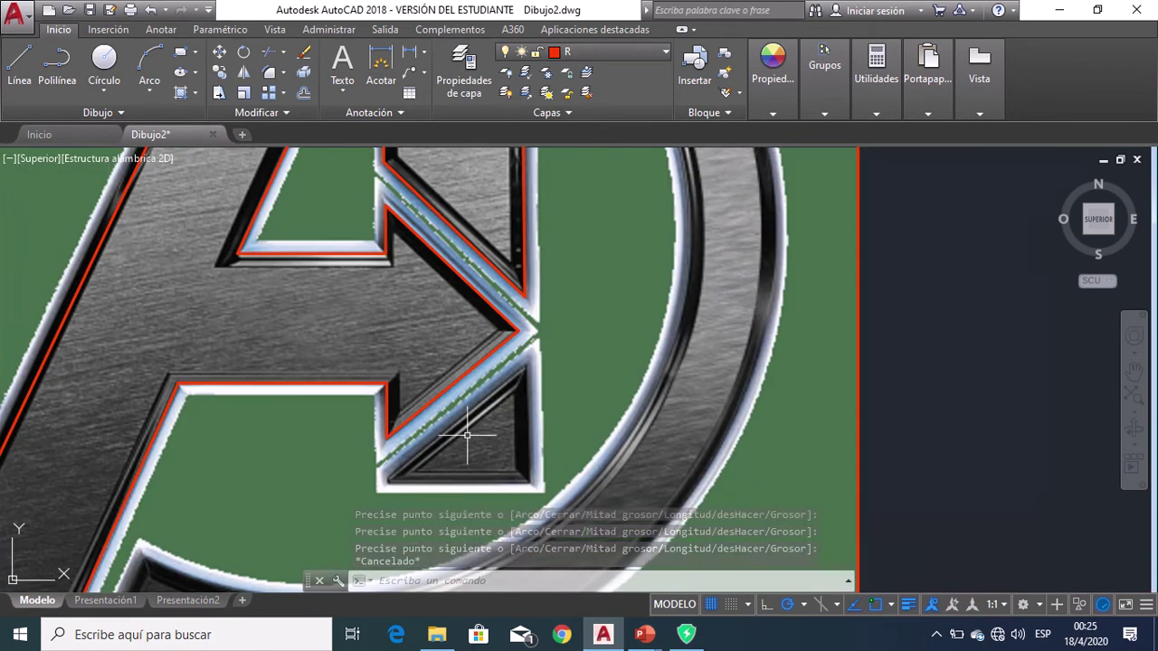
text(pol)
key(Return)
scroll(411, 438, up, 2)
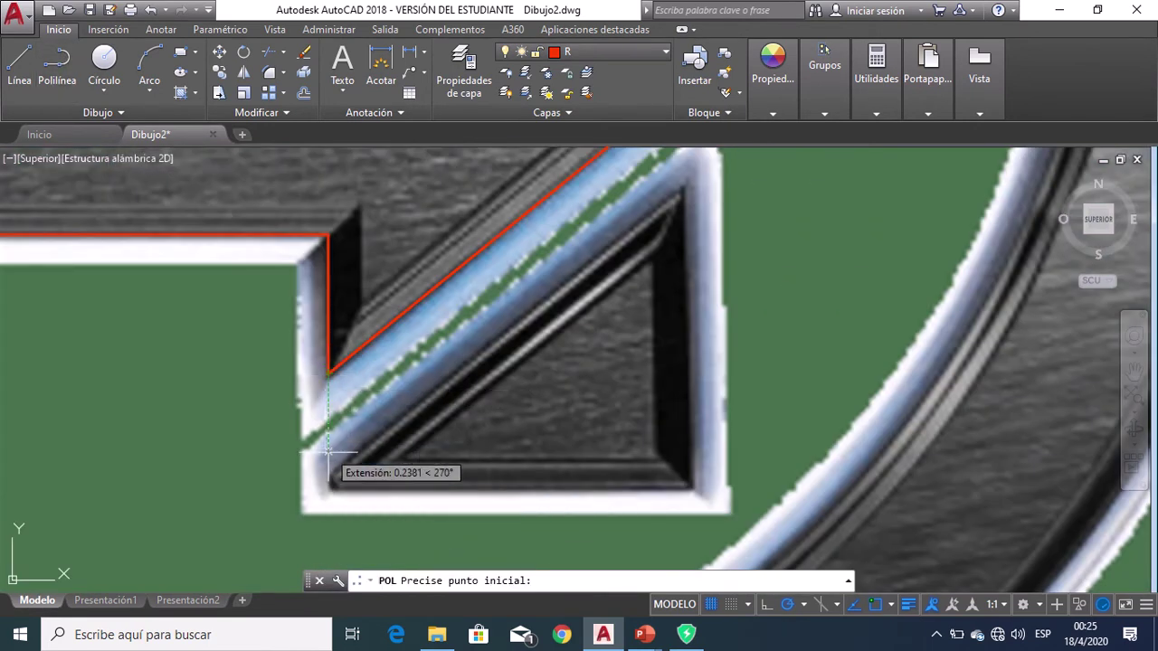
click(328, 488)
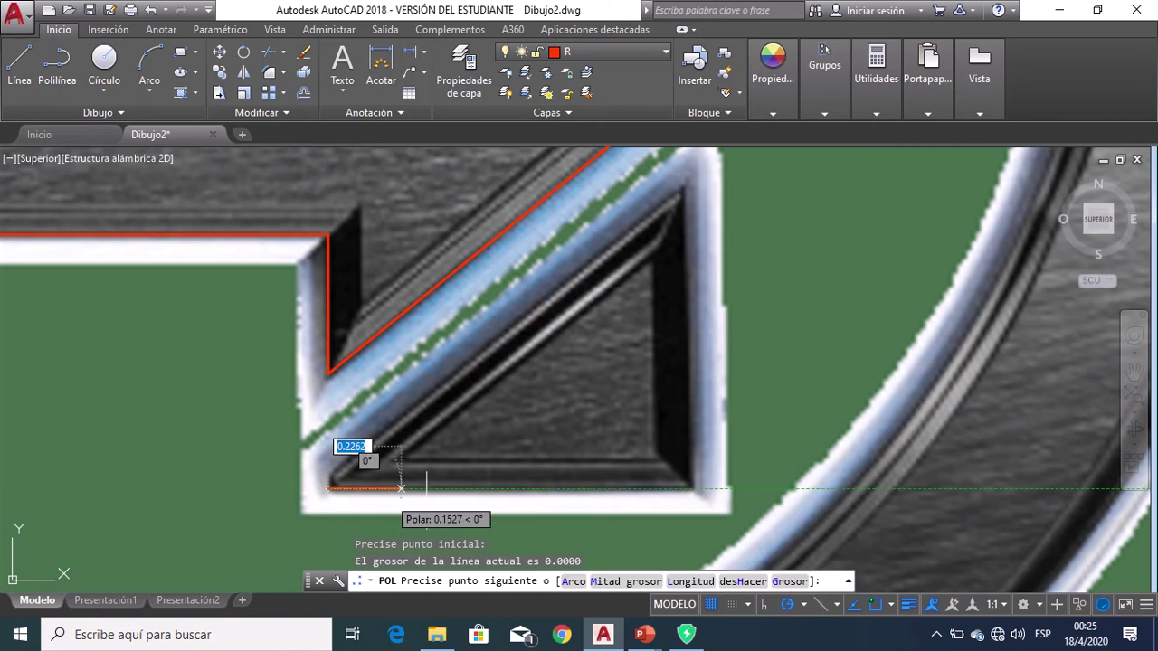
click(693, 489)
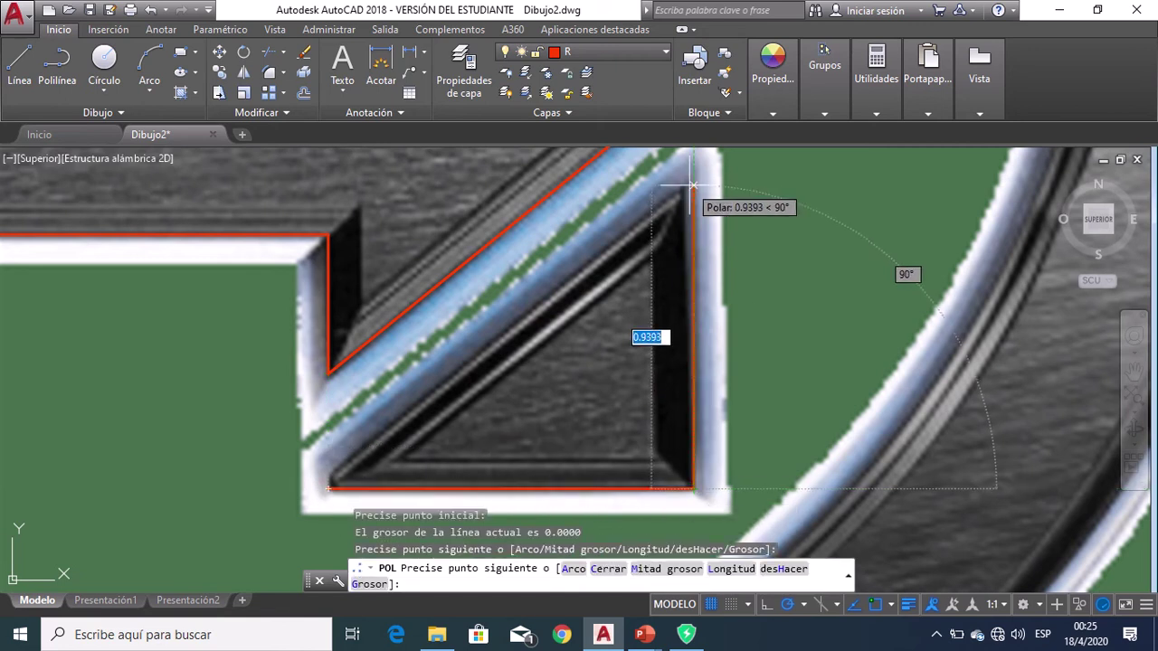
click(691, 185)
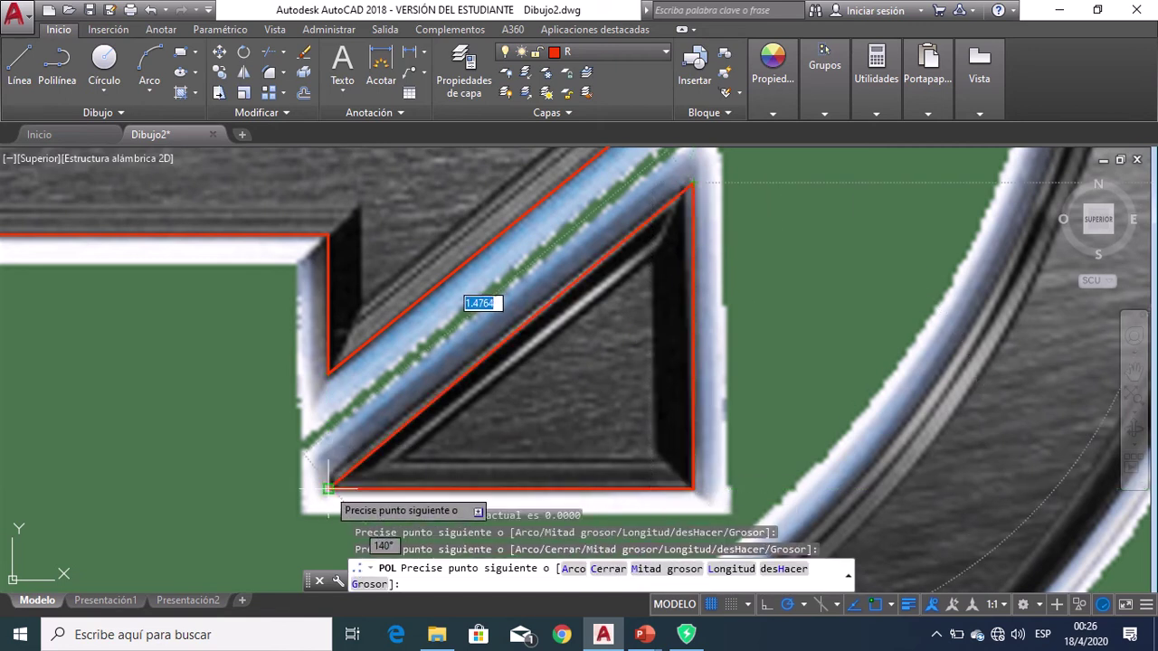
key(Escape)
scroll(329, 452, down, 3)
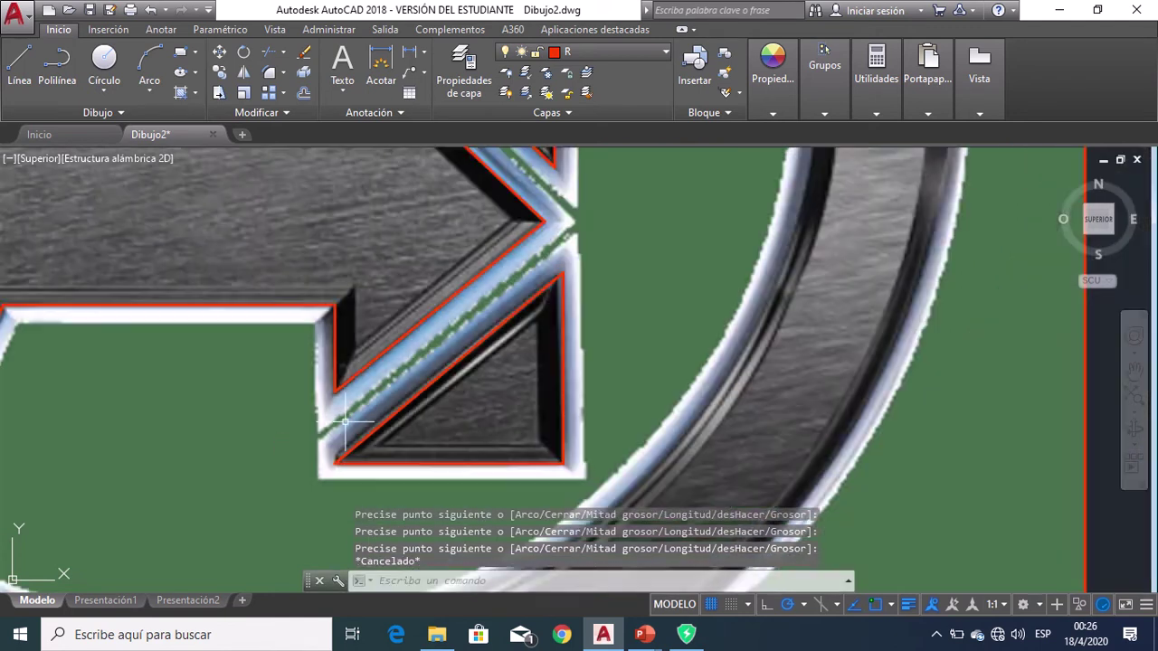
scroll(452, 425, down, 2)
scroll(568, 398, up, 5)
scroll(568, 398, down, 4)
scroll(597, 388, down, 1)
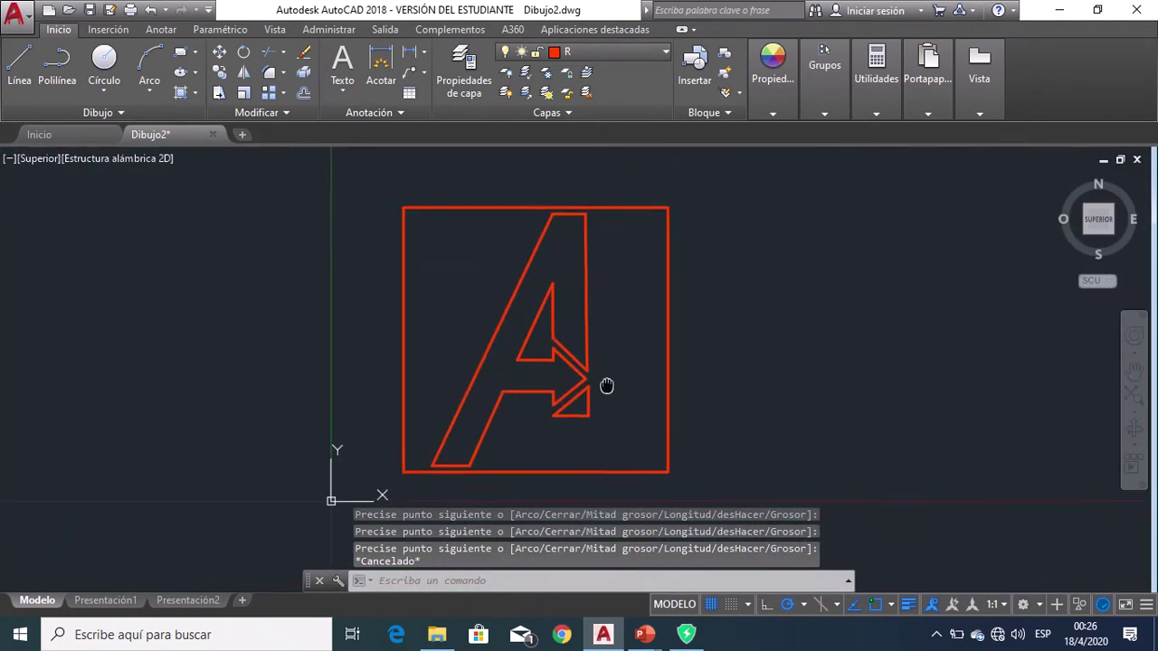
middle_drag(603, 386, 579, 382)
scroll(413, 426, up, 2)
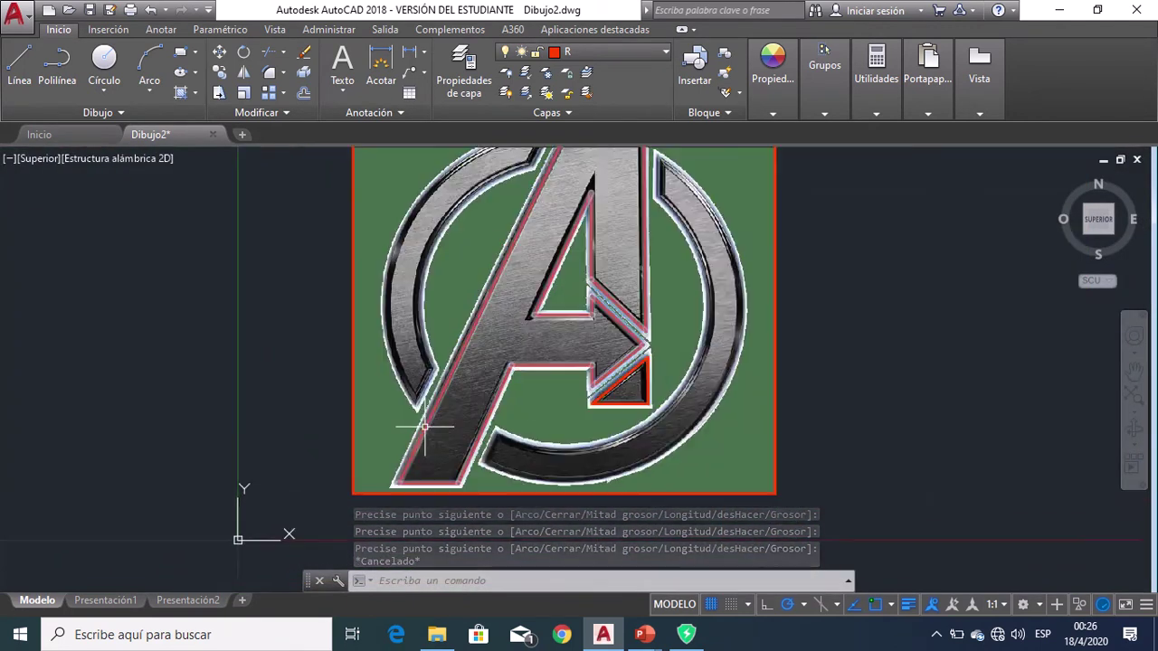
scroll(435, 398, up, 2)
middle_drag(431, 327, 425, 362)
scroll(499, 365, down, 2)
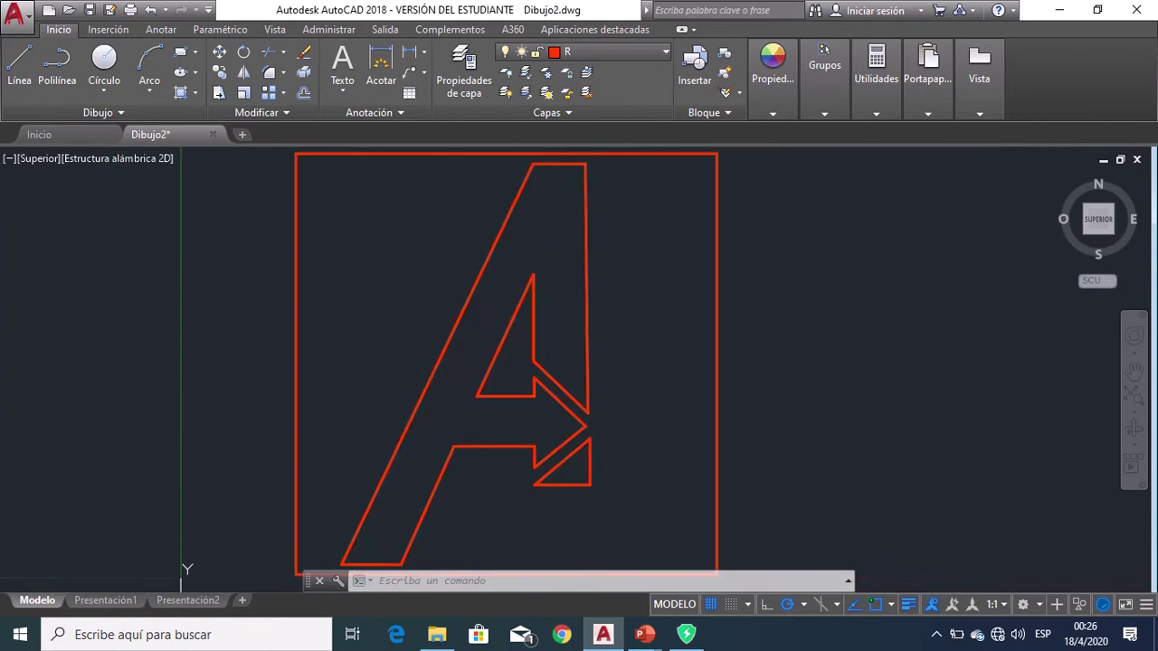
Start a polyline at the ring's lower gap corner, drawing arcs up to the ring's tip.
click(66, 80)
scroll(374, 473, up, 2)
scroll(284, 465, up, 2)
scroll(342, 443, up, 1)
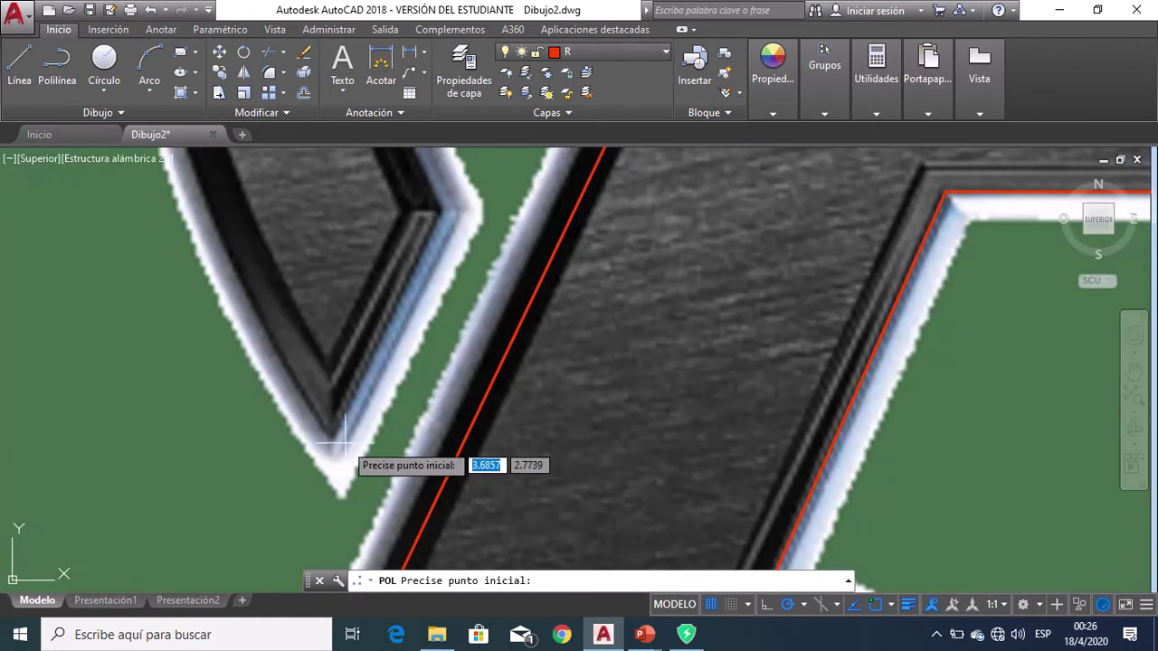
click(341, 443)
scroll(341, 443, down, 3)
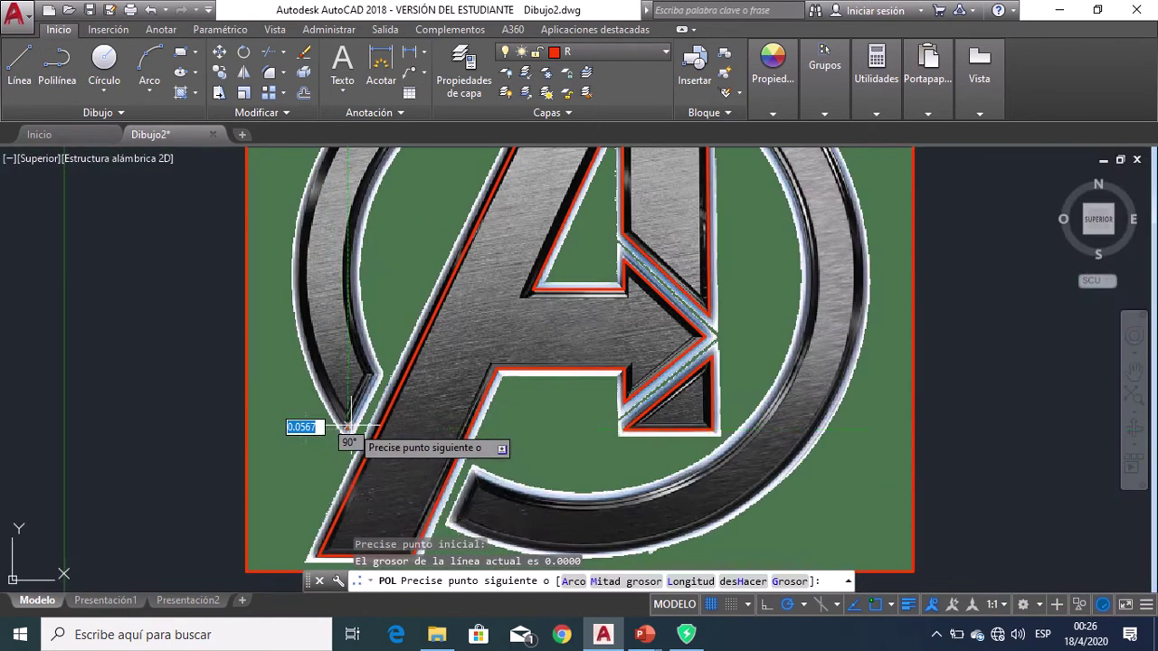
click(574, 581)
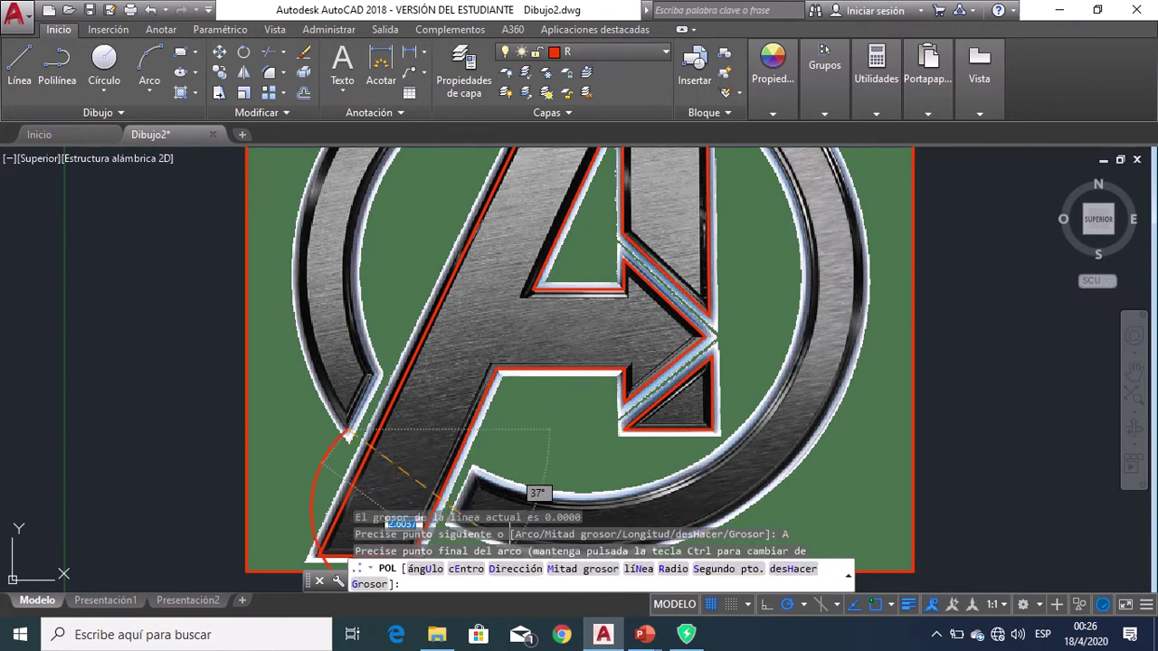
click(295, 269)
scroll(240, 226, down, 2)
scroll(331, 342, up, 2)
scroll(361, 317, up, 1)
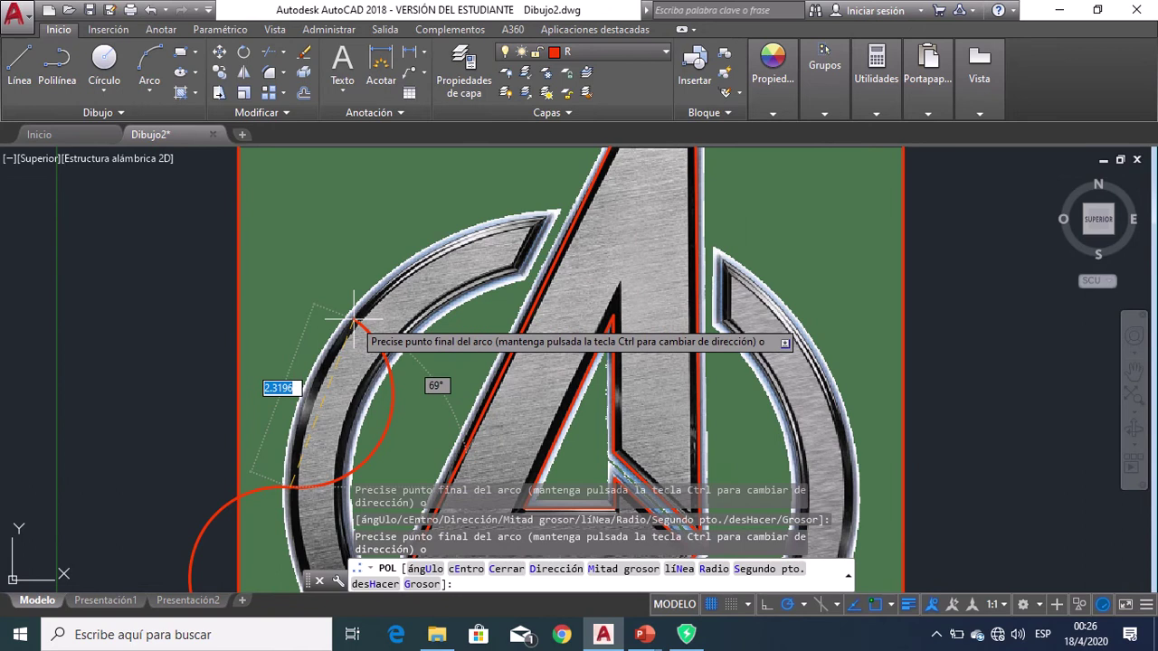
click(353, 318)
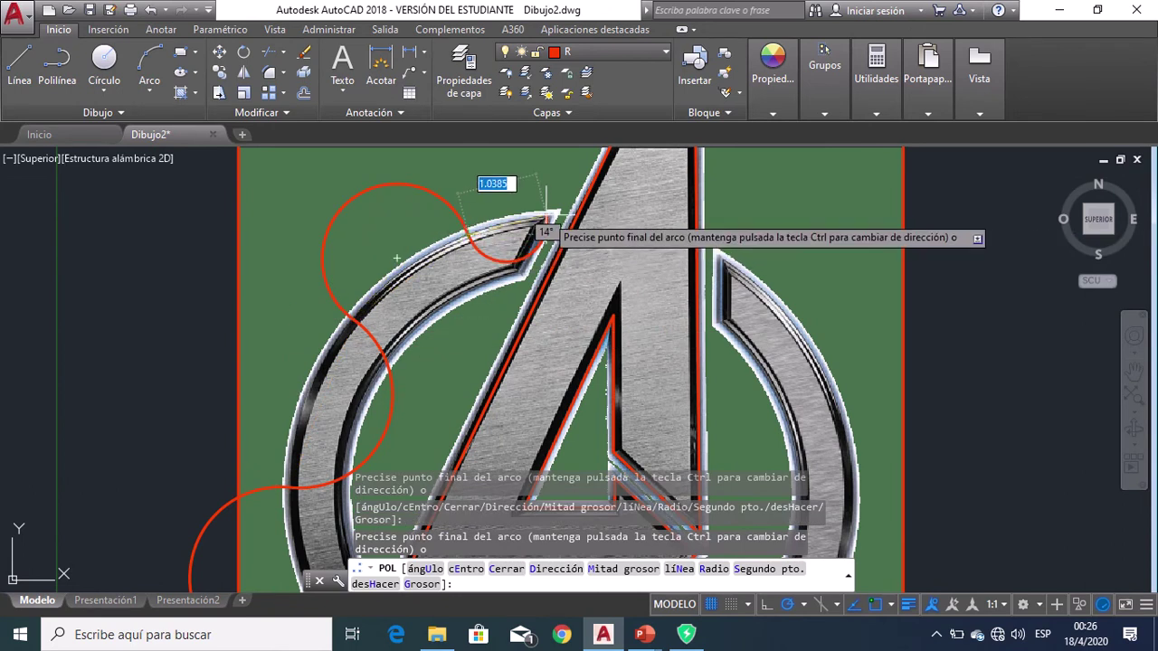
scroll(533, 257, up, 3)
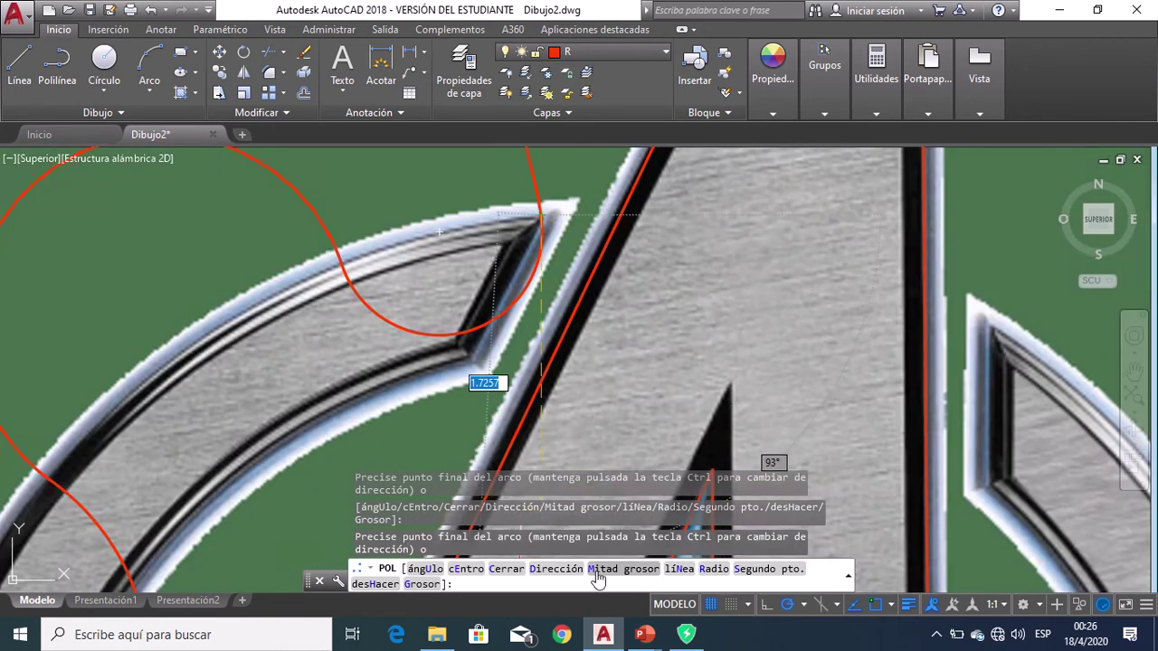
Add another arc along the ring's inner edge, switch back to line mode, and finish the polyline.
click(679, 568)
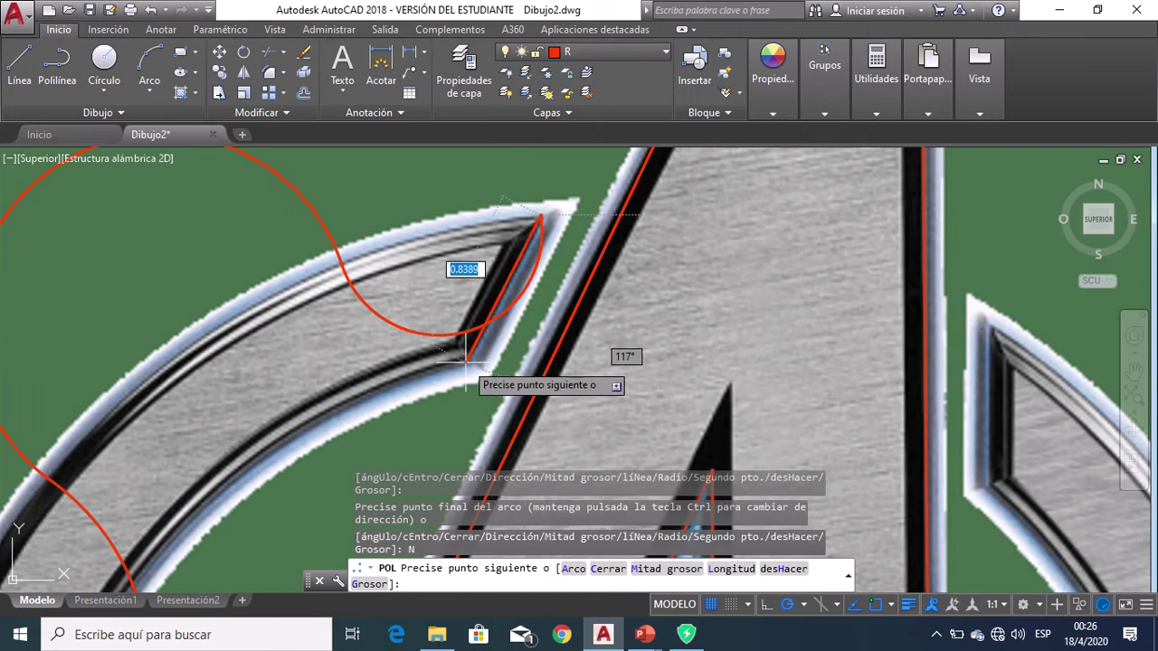
scroll(467, 348, down, 2)
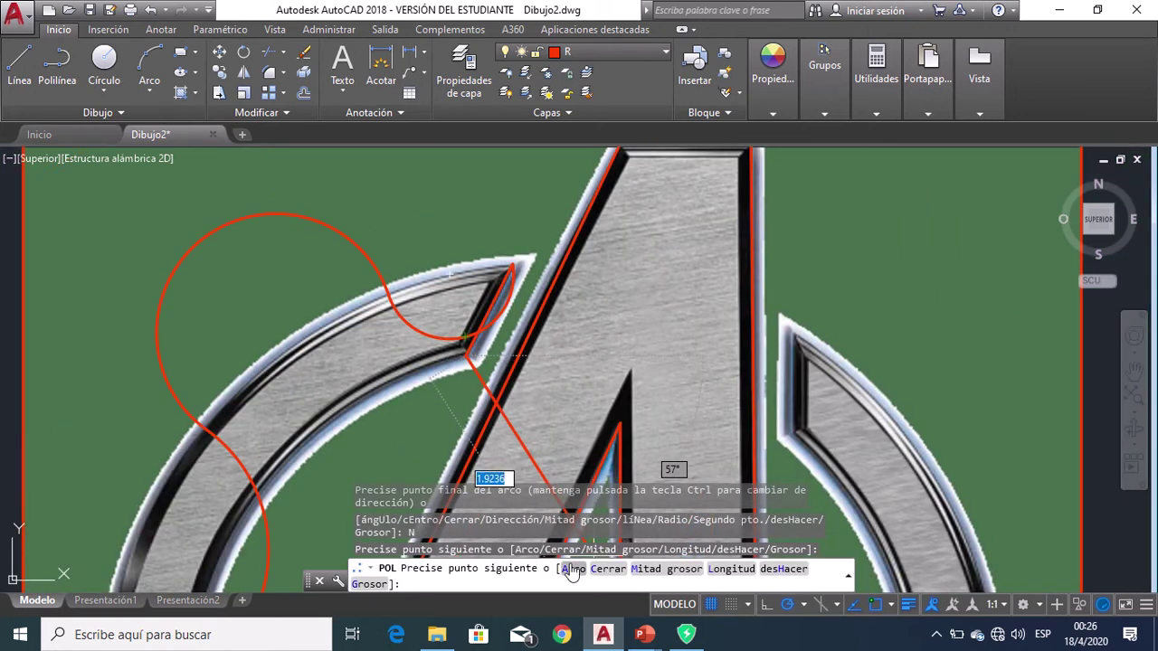
click(572, 574)
middle_drag(434, 425, 455, 353)
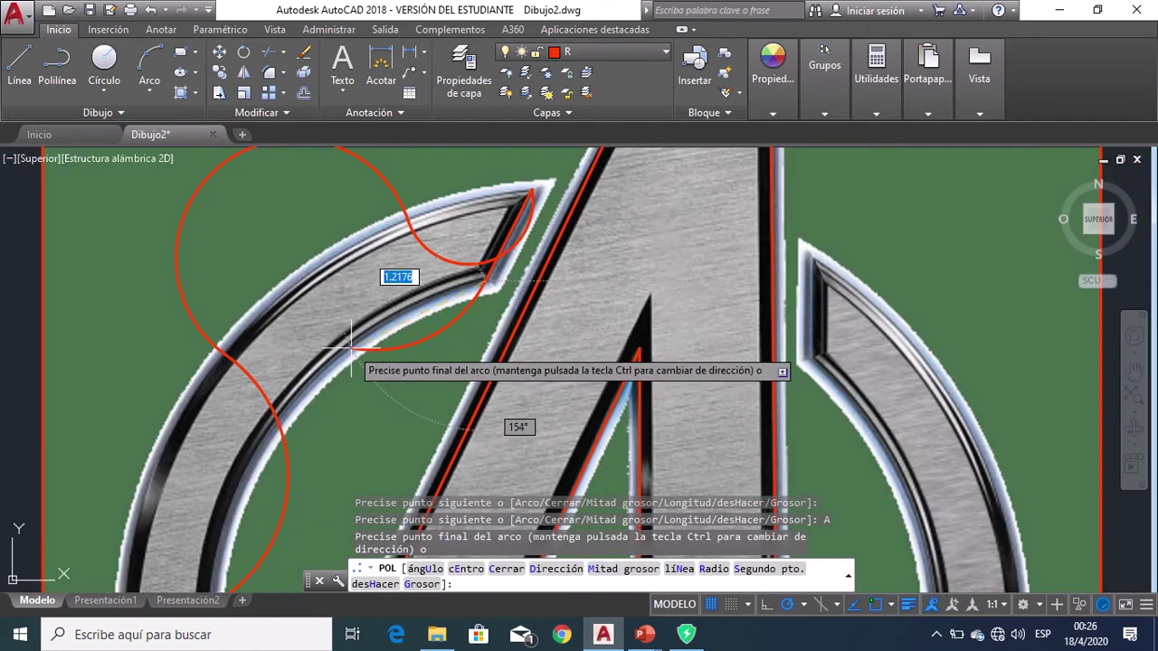
click(351, 347)
scroll(363, 344, down, 3)
scroll(357, 342, up, 3)
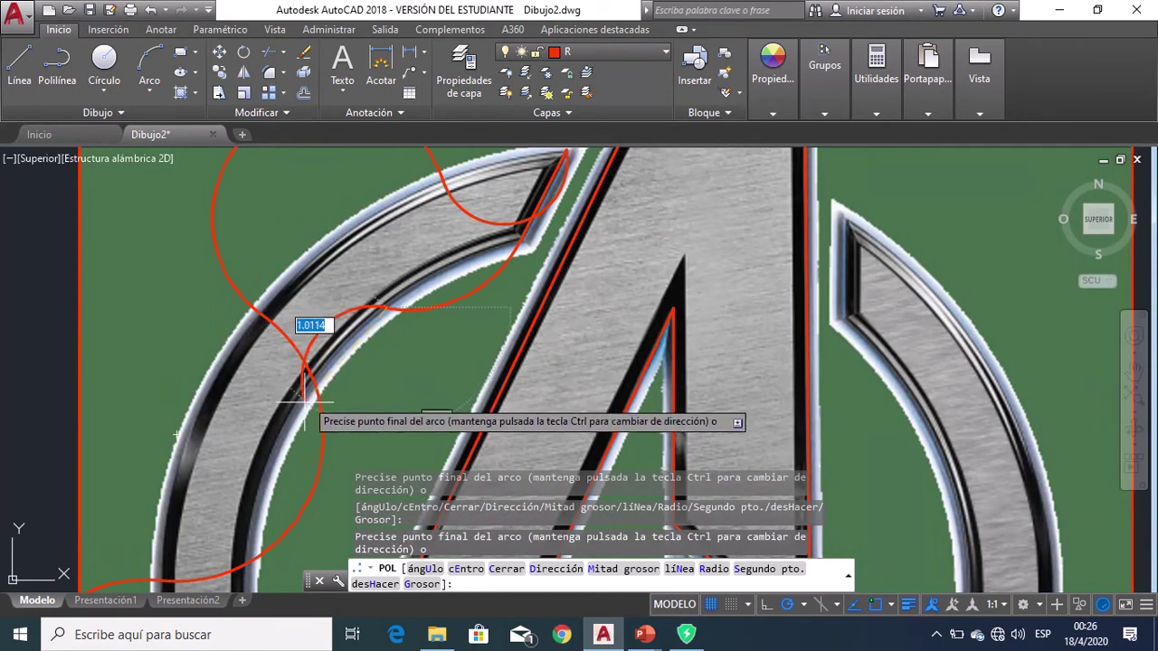
scroll(302, 403, down, 3)
scroll(297, 409, up, 2)
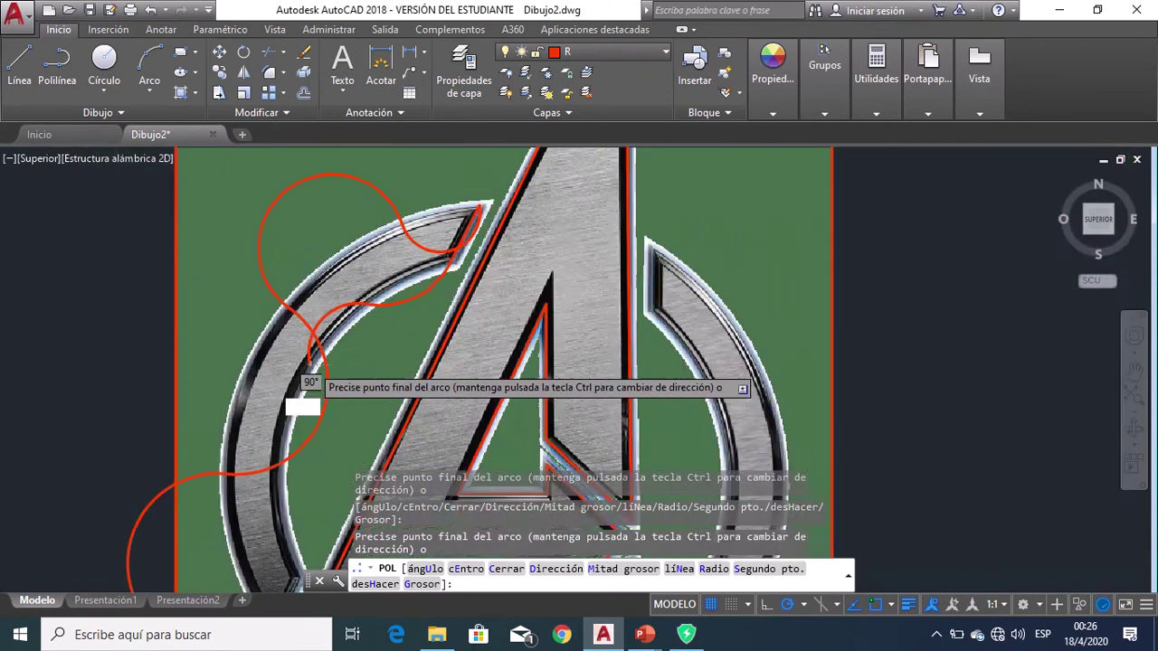
scroll(290, 403, up, 1)
scroll(258, 466, down, 1)
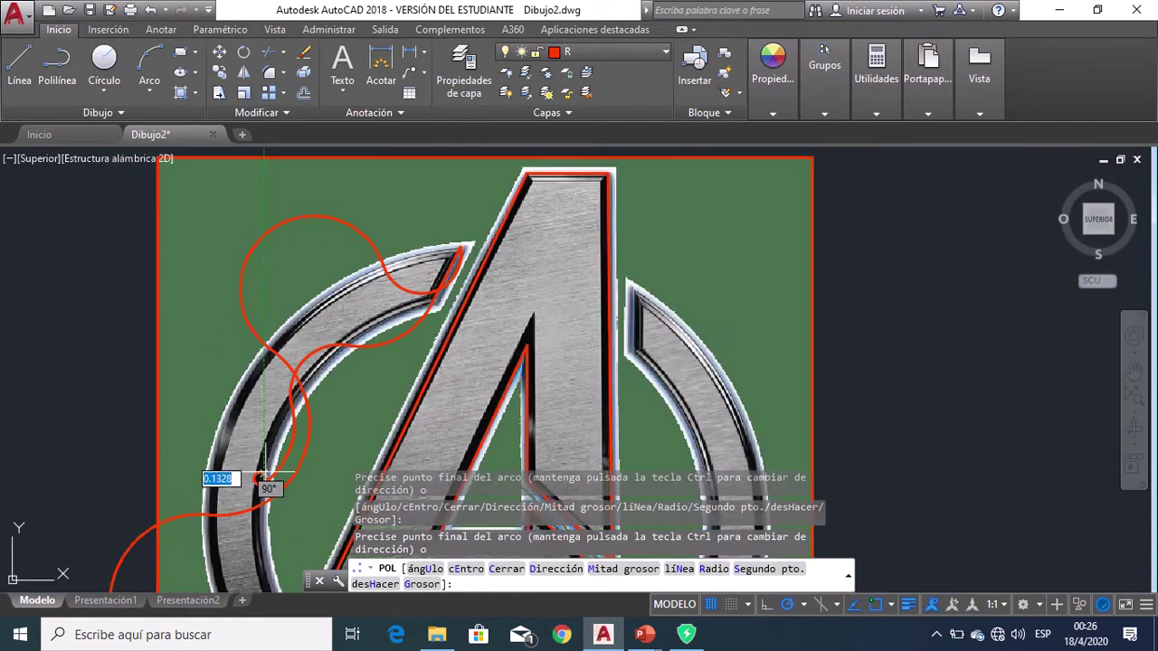
scroll(263, 477, down, 1)
scroll(249, 457, up, 1)
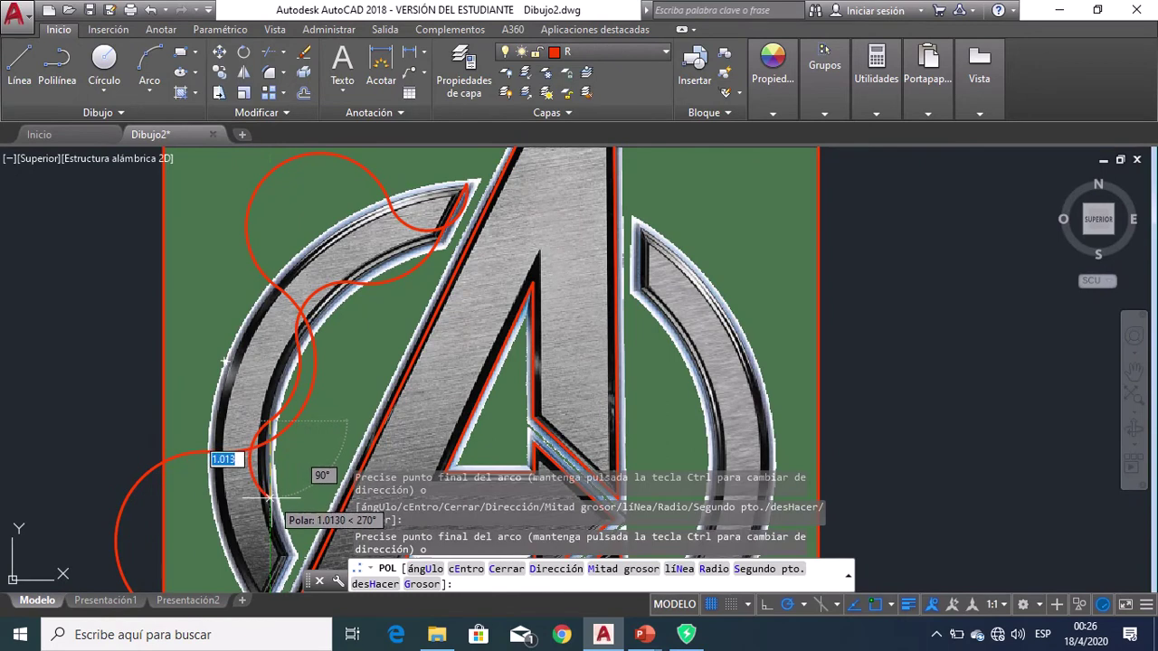
scroll(270, 496, up, 3)
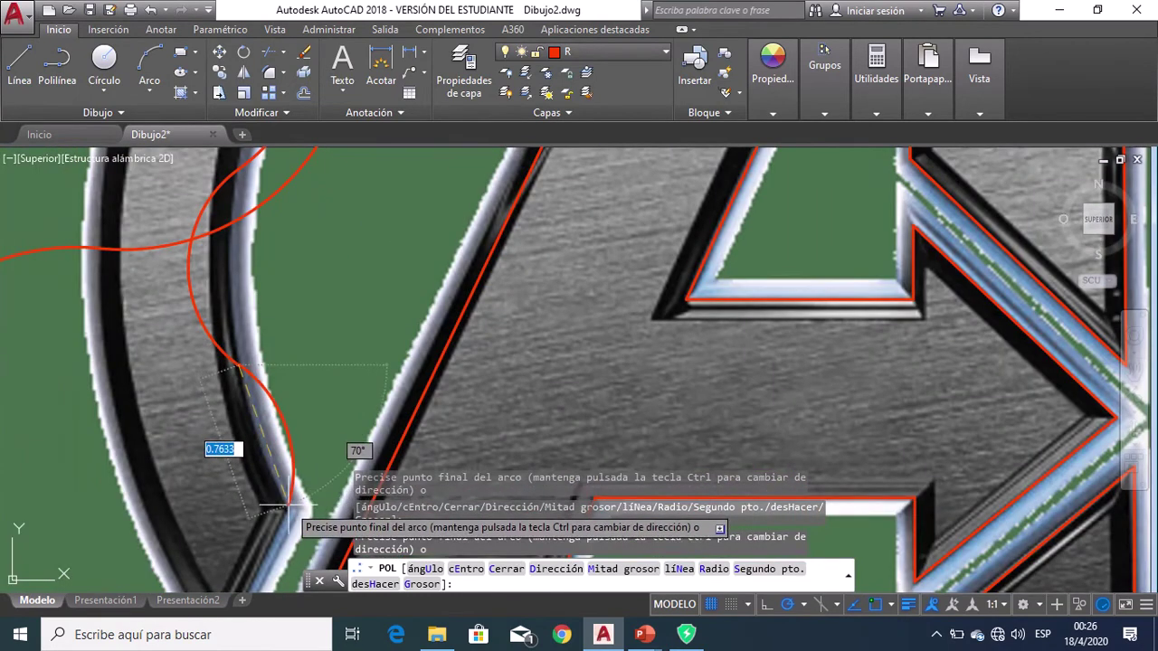
scroll(267, 461, down, 2)
scroll(299, 475, up, 2)
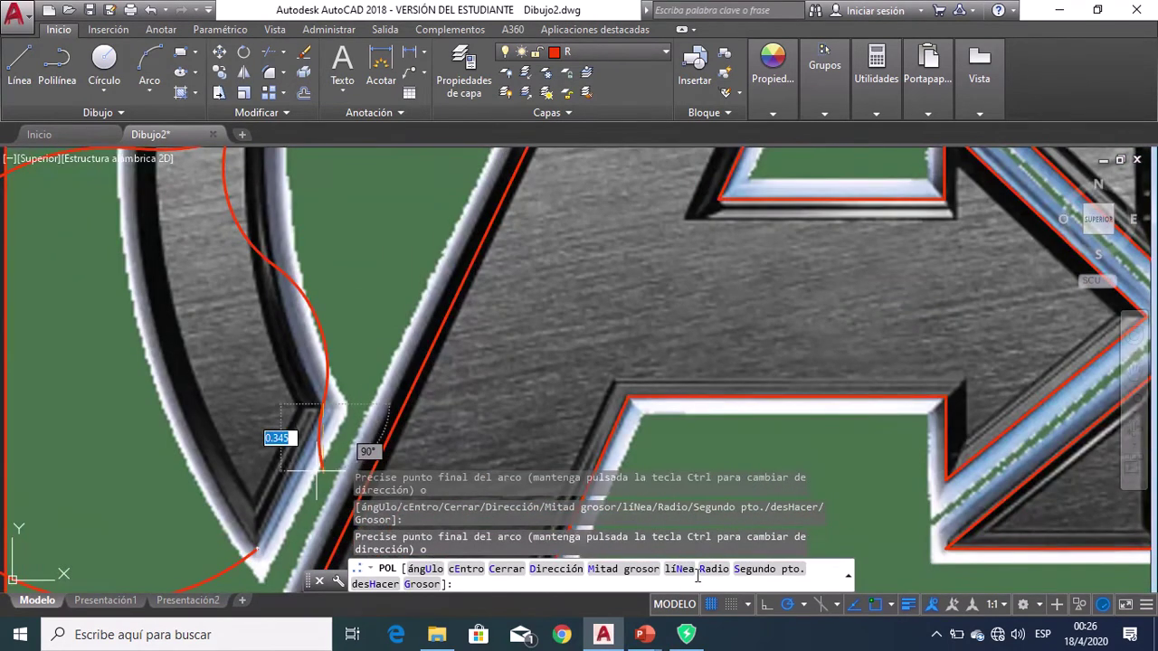
text(N)
key(Return)
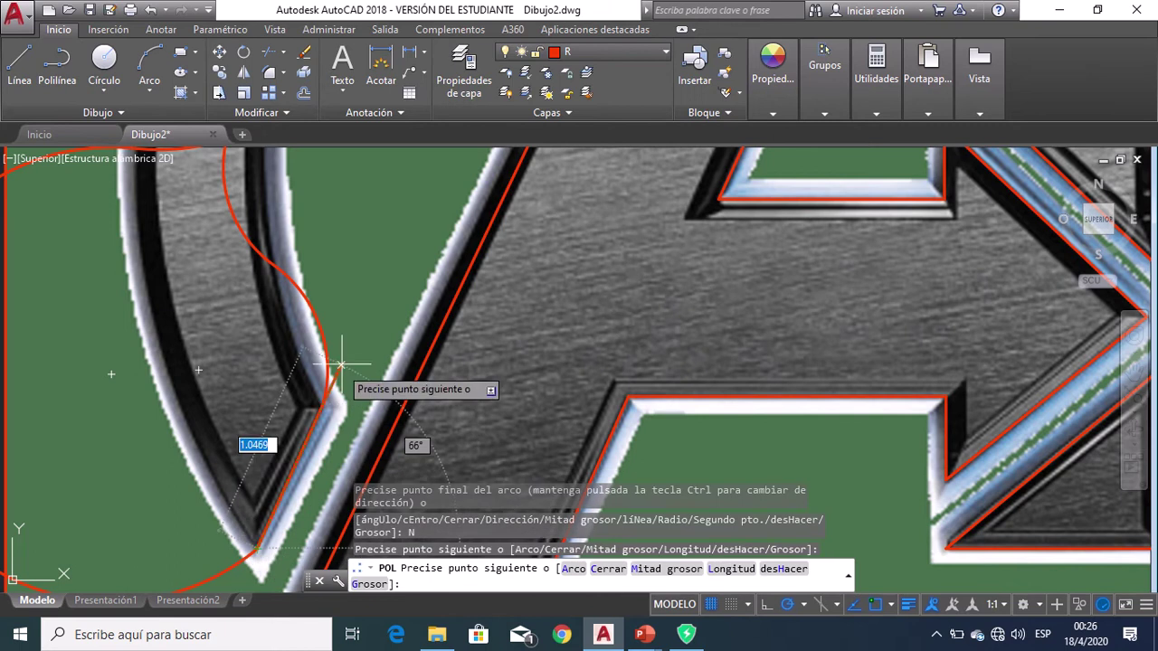
scroll(339, 366, down, 2)
key(Escape)
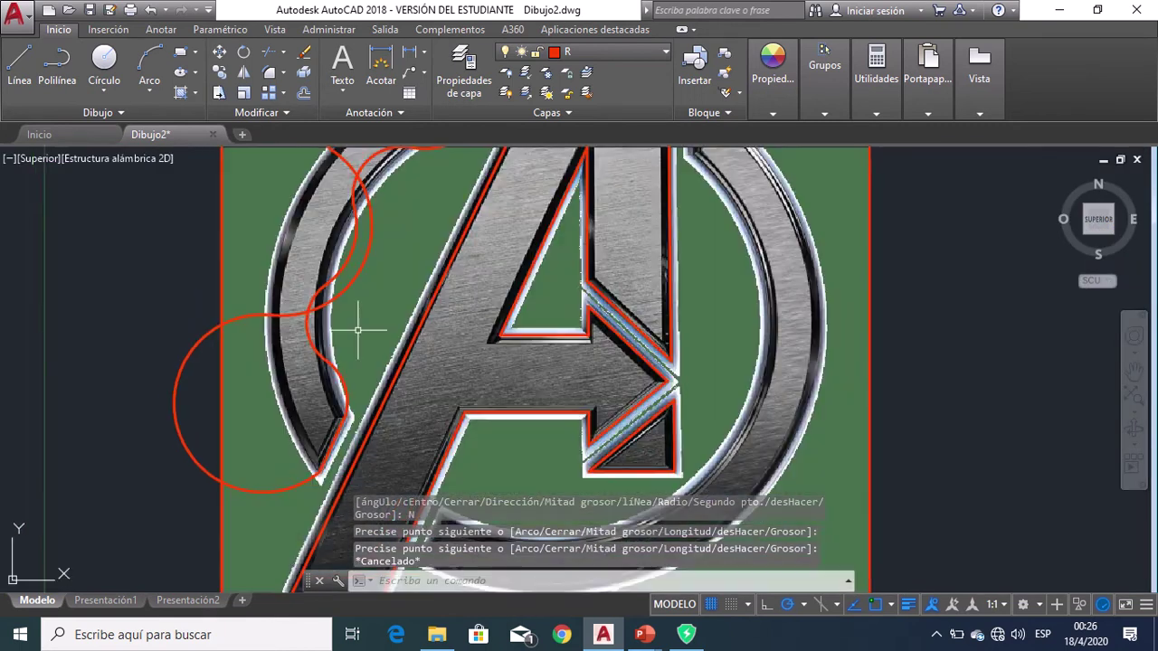
scroll(382, 328, up, 1)
Select the left ring polyline and stretch its first two bulging vertices onto the ring's edge.
scroll(208, 477, down, 1)
click(193, 477)
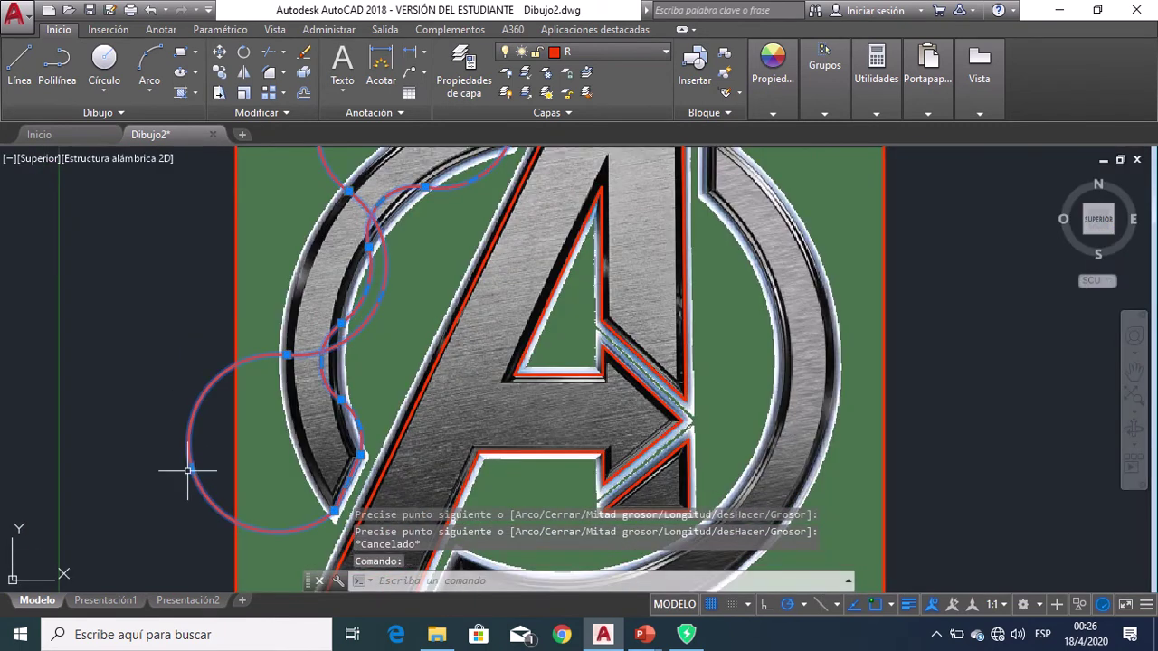
click(192, 469)
scroll(272, 447, up, 3)
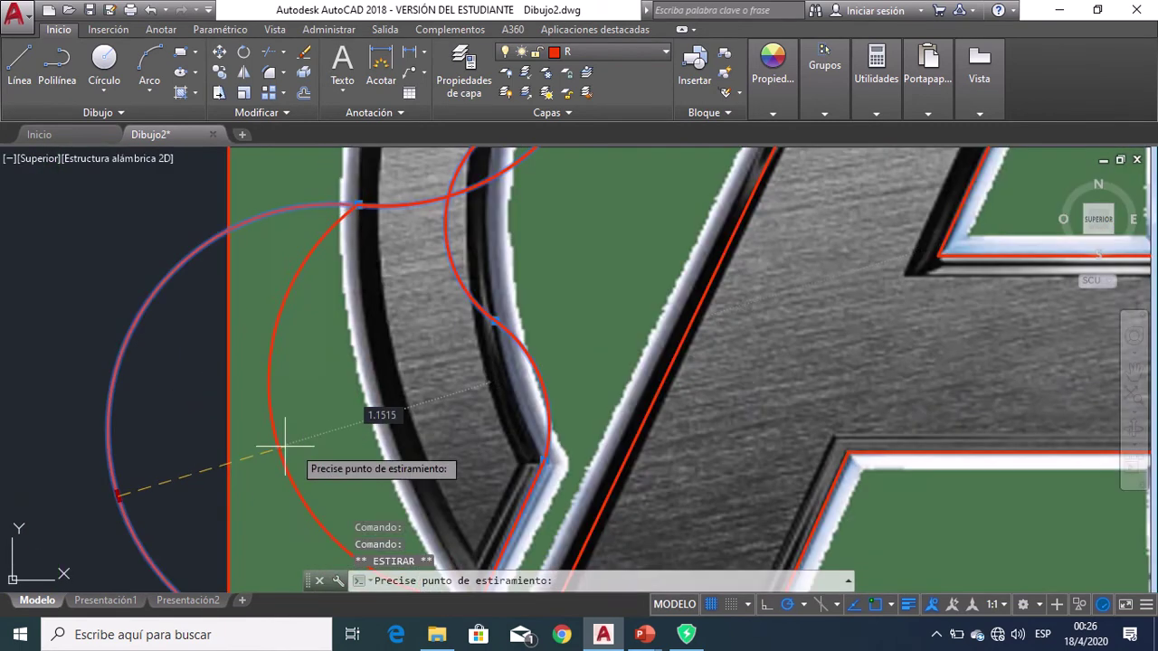
click(381, 412)
middle_drag(326, 399, 317, 433)
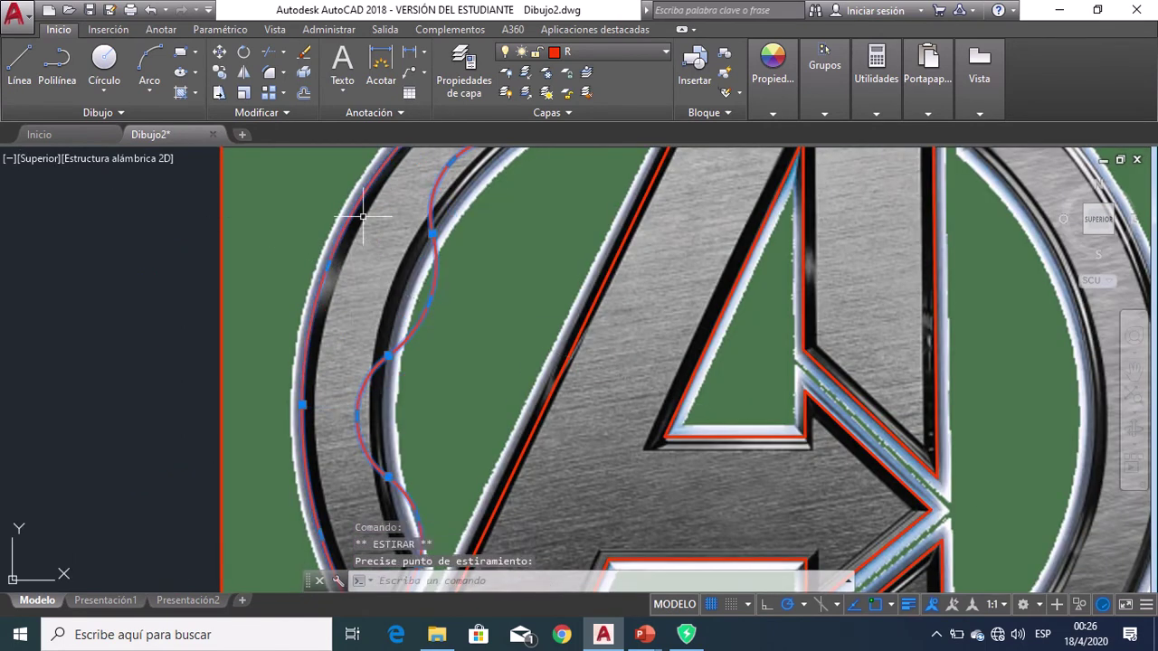
middle_drag(226, 506, 261, 549)
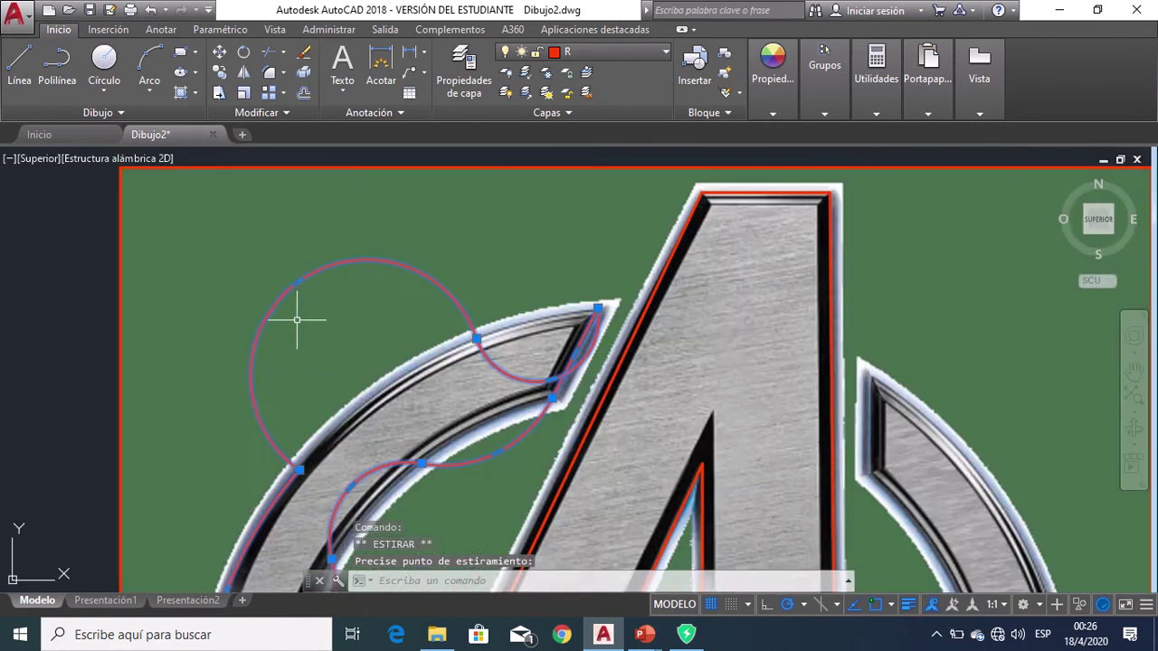
scroll(395, 396, up, 4)
click(373, 371)
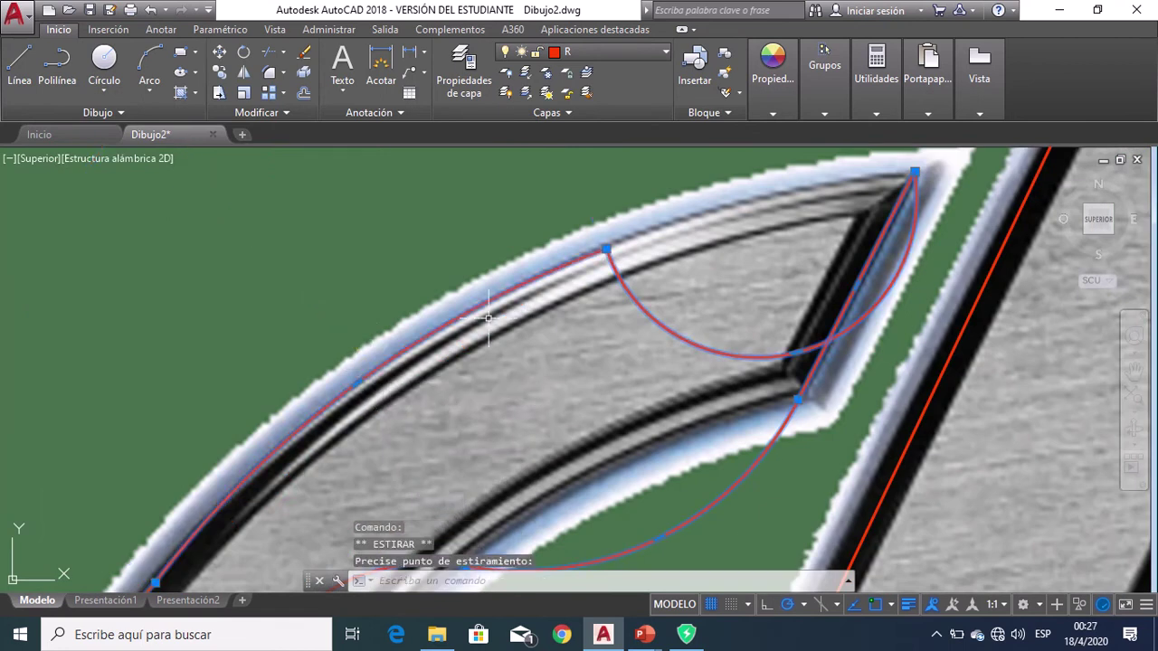
Pull the remaining vertices onto the ring's inner curve and clear the selection.
scroll(373, 371, down, 3)
scroll(494, 434, up, 1)
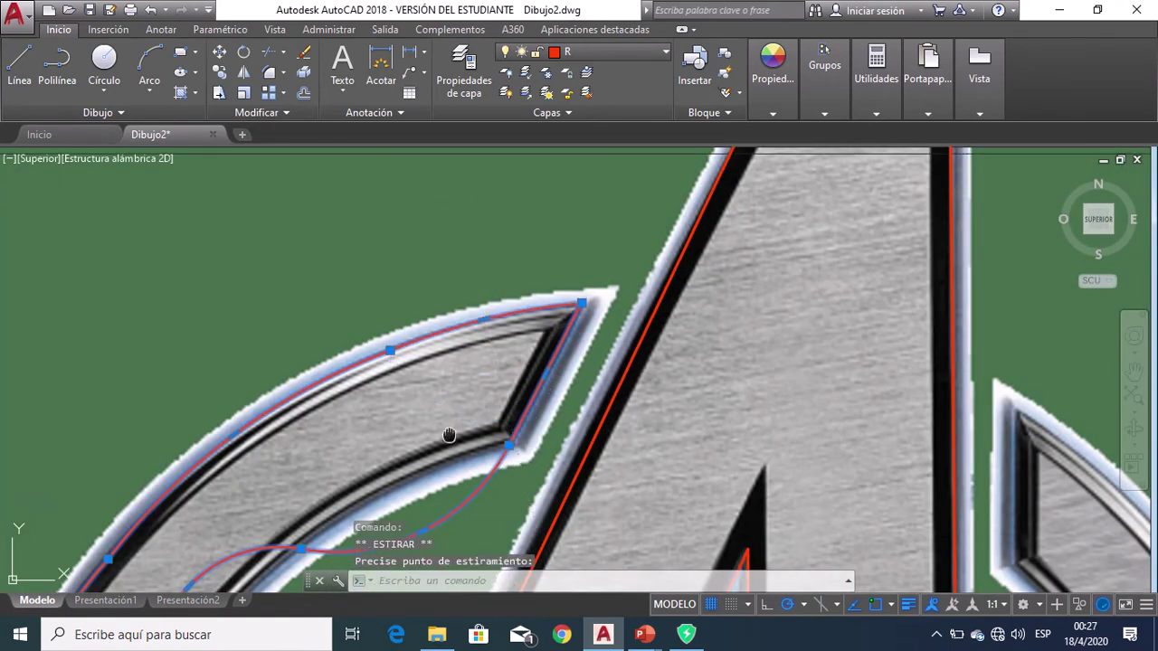
middle_drag(430, 535, 456, 446)
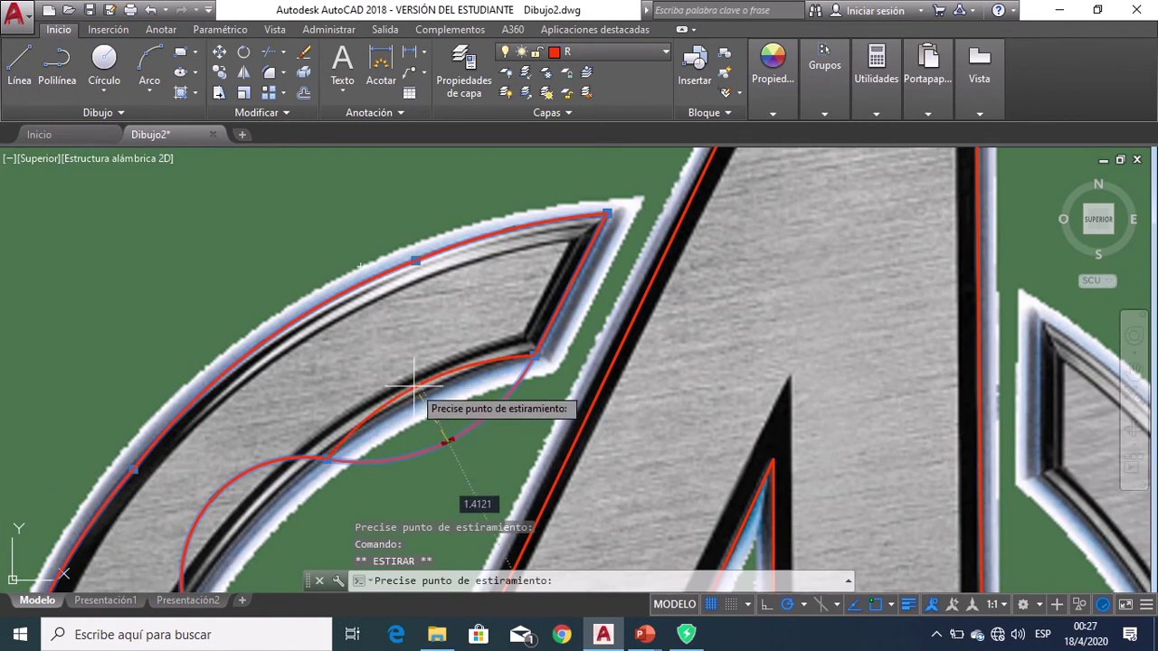
scroll(437, 333, down, 2)
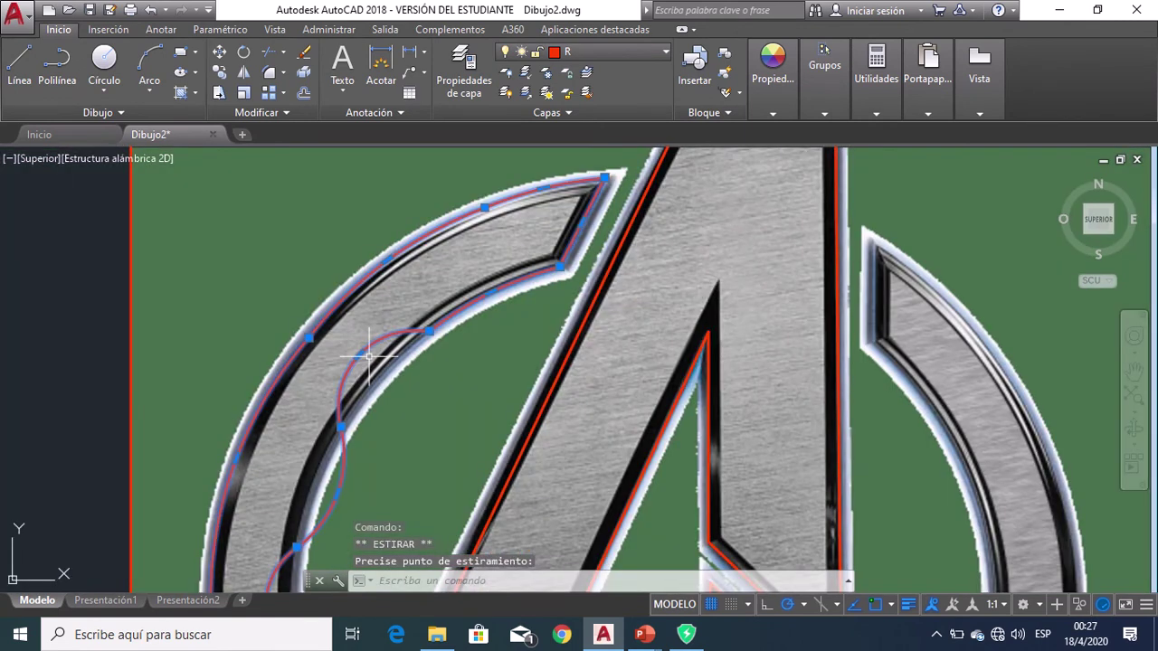
scroll(367, 357, up, 3)
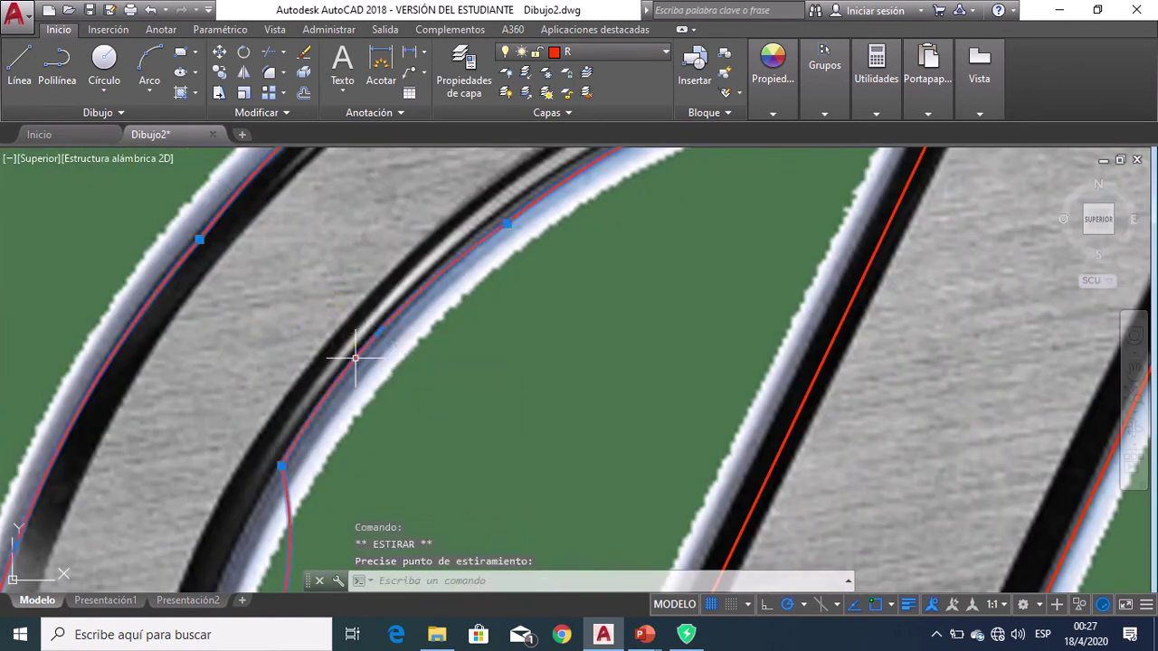
scroll(355, 358, down, 3)
scroll(342, 418, up, 3)
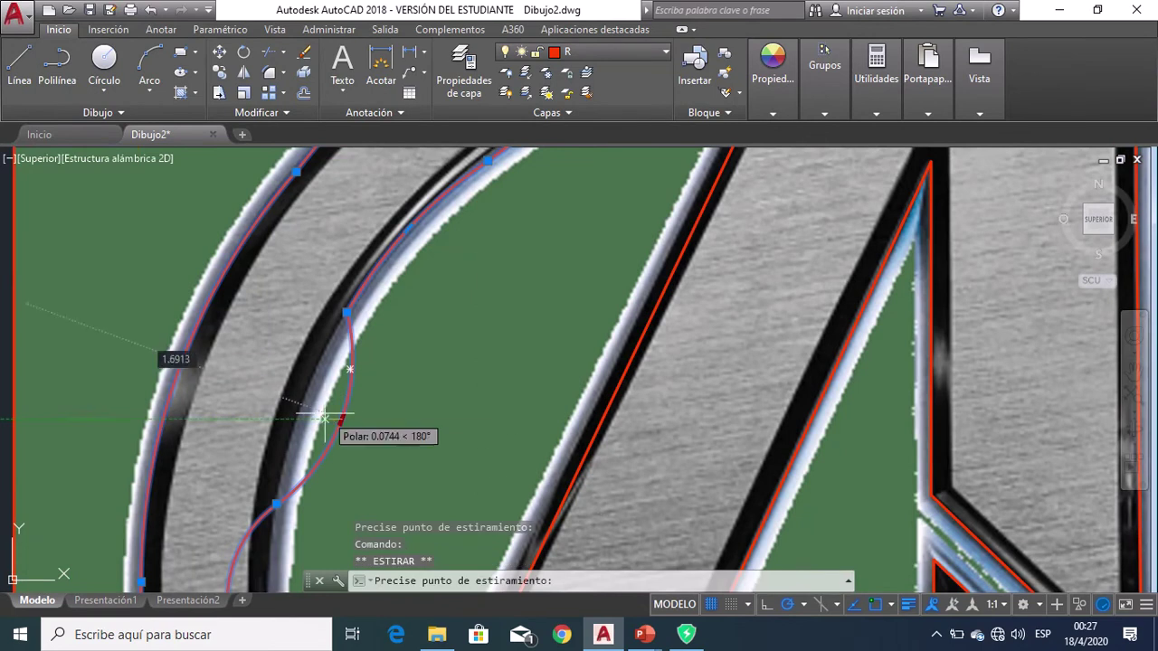
scroll(312, 407, down, 3)
scroll(302, 434, up, 1)
scroll(280, 423, up, 2)
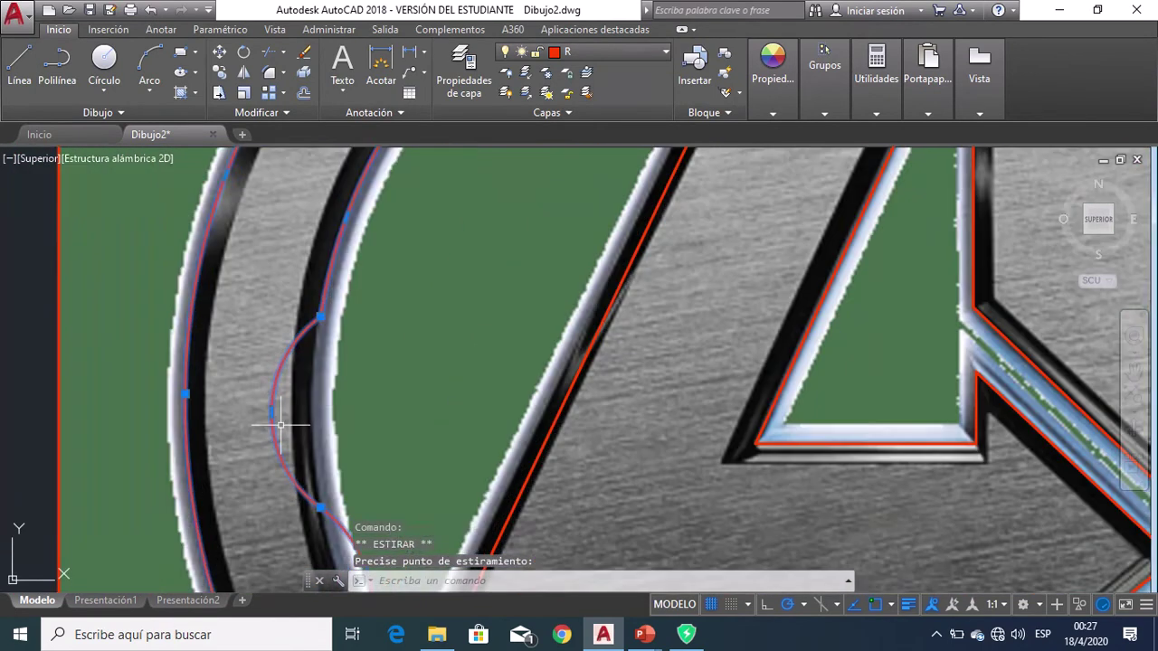
click(271, 413)
click(271, 413)
scroll(313, 412, down, 3)
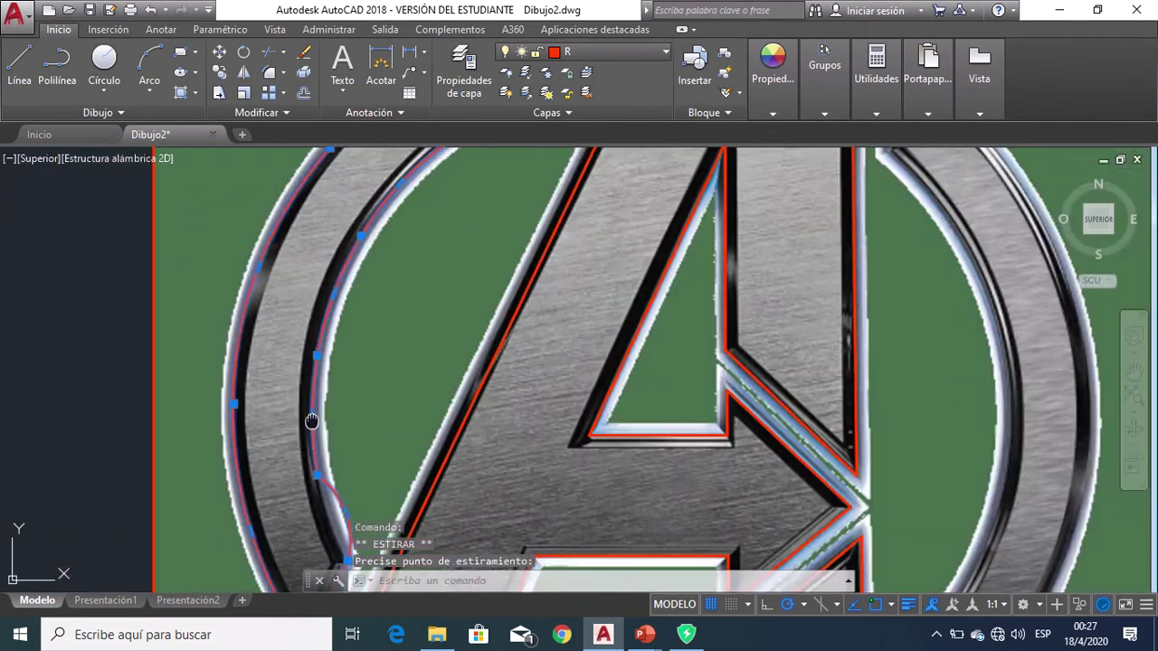
scroll(323, 402, up, 1)
scroll(371, 409, up, 2)
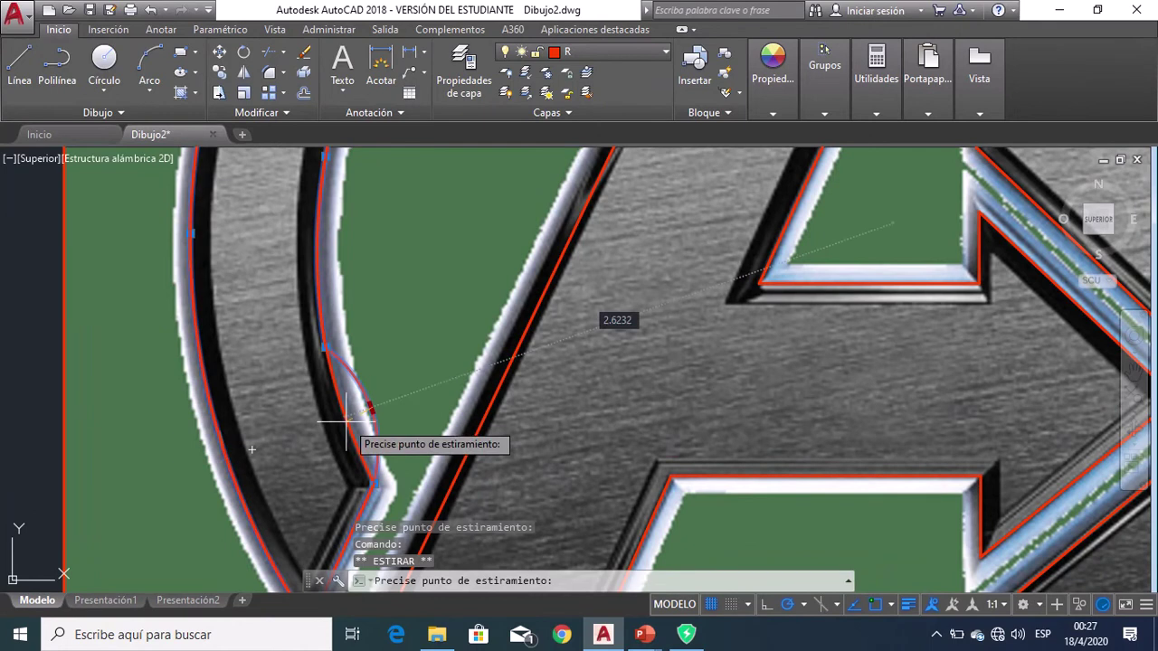
click(342, 416)
scroll(348, 374, down, 3)
key(Escape)
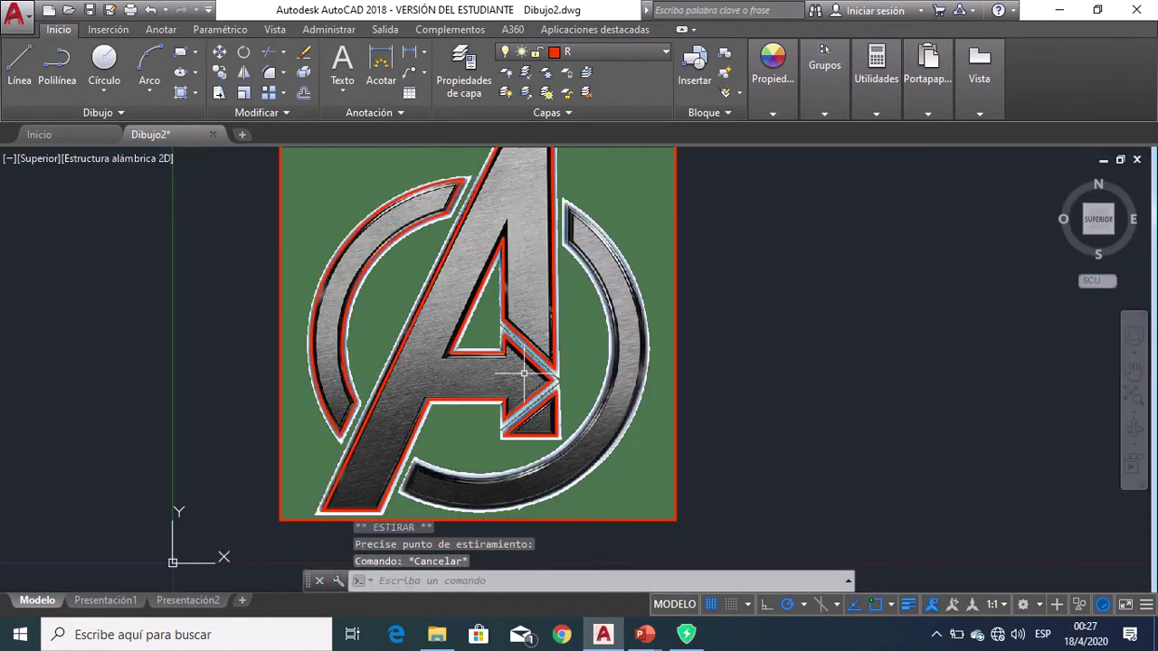
scroll(488, 398, down, 4)
scroll(416, 343, up, 3)
scroll(516, 408, up, 2)
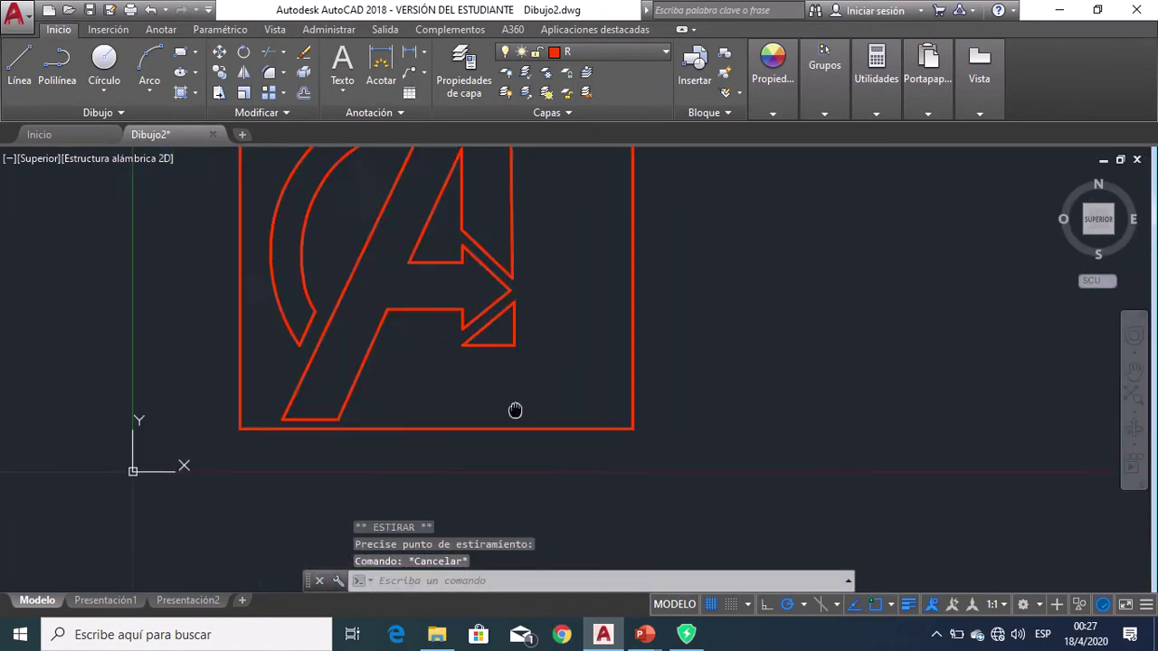
scroll(320, 490, up, 4)
scroll(320, 490, up, 2)
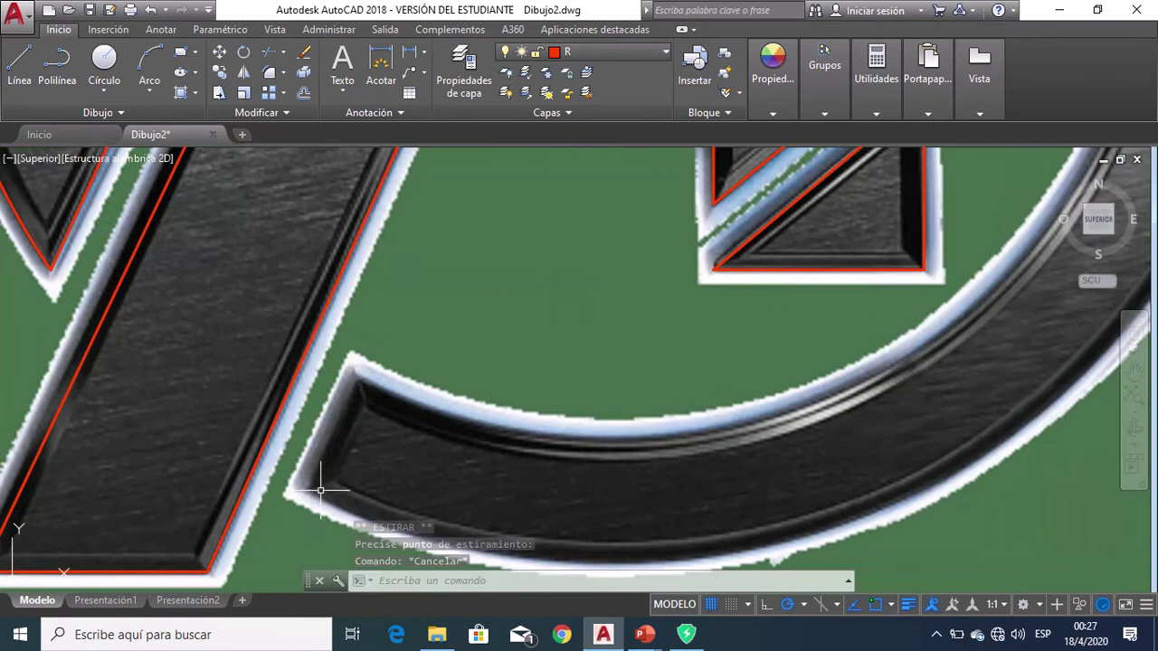
Start a new polyline from the ring's tip corner to its inner corner, then switch to arc mode.
click(42, 74)
scroll(349, 392, up, 2)
scroll(362, 375, up, 2)
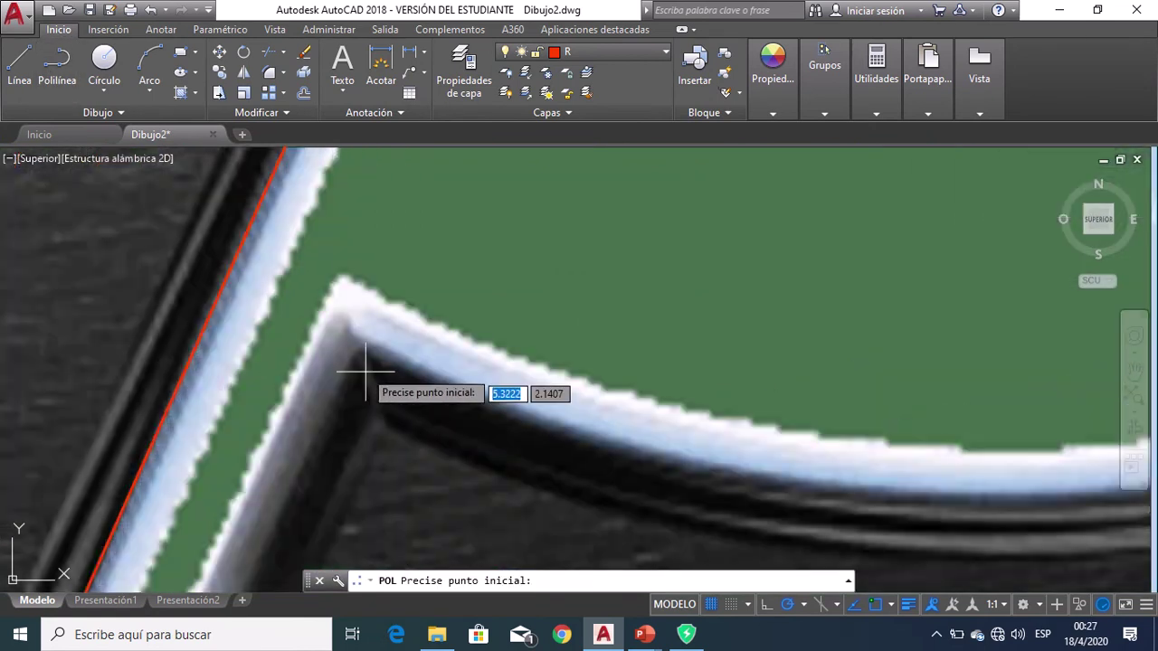
click(355, 347)
scroll(339, 380, down, 1)
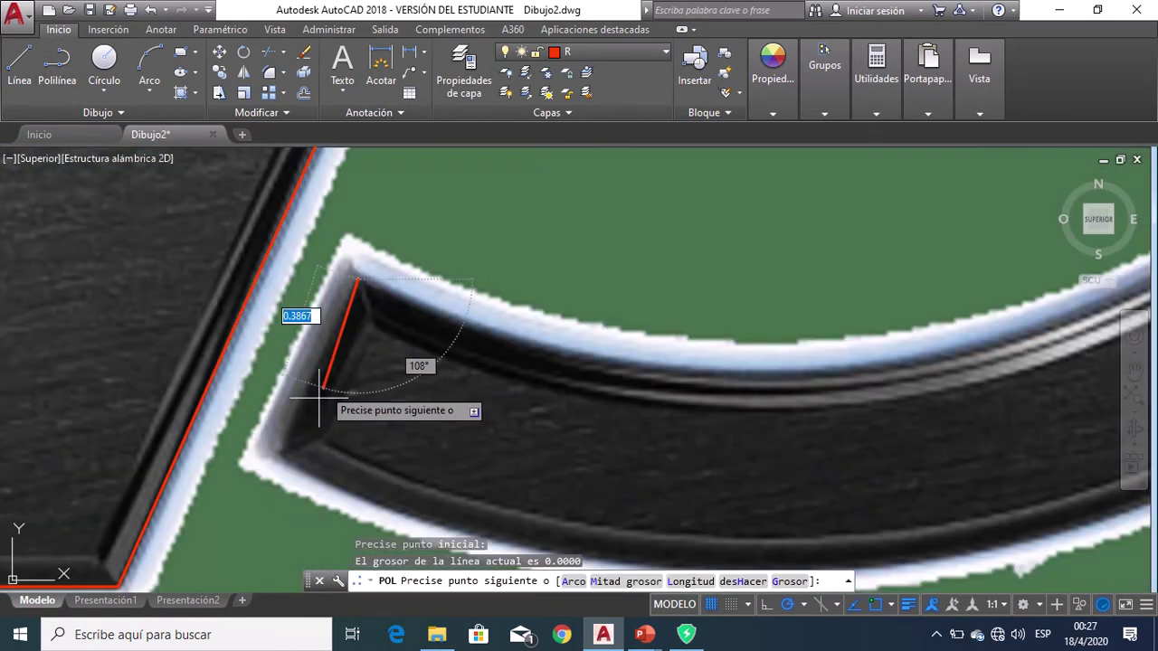
click(283, 458)
text(A)
key(Return)
Draw arcs along the ring's lower-right curve ending at its upper-right tip.
scroll(507, 470, down, 2)
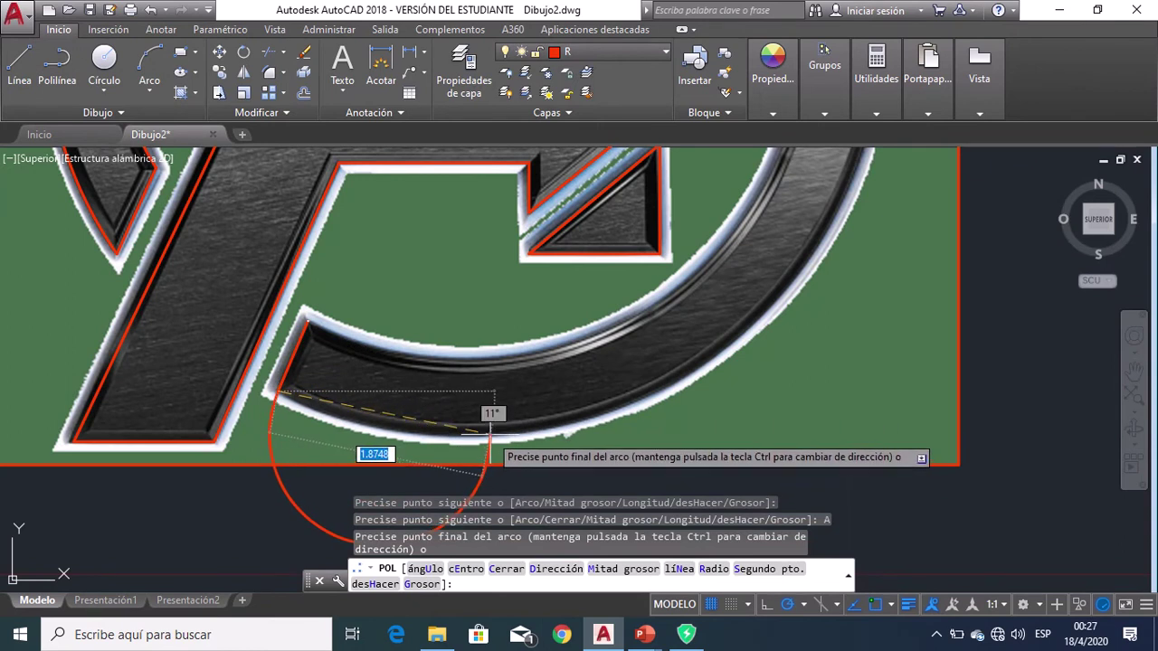
scroll(543, 444, up, 2)
scroll(561, 416, down, 2)
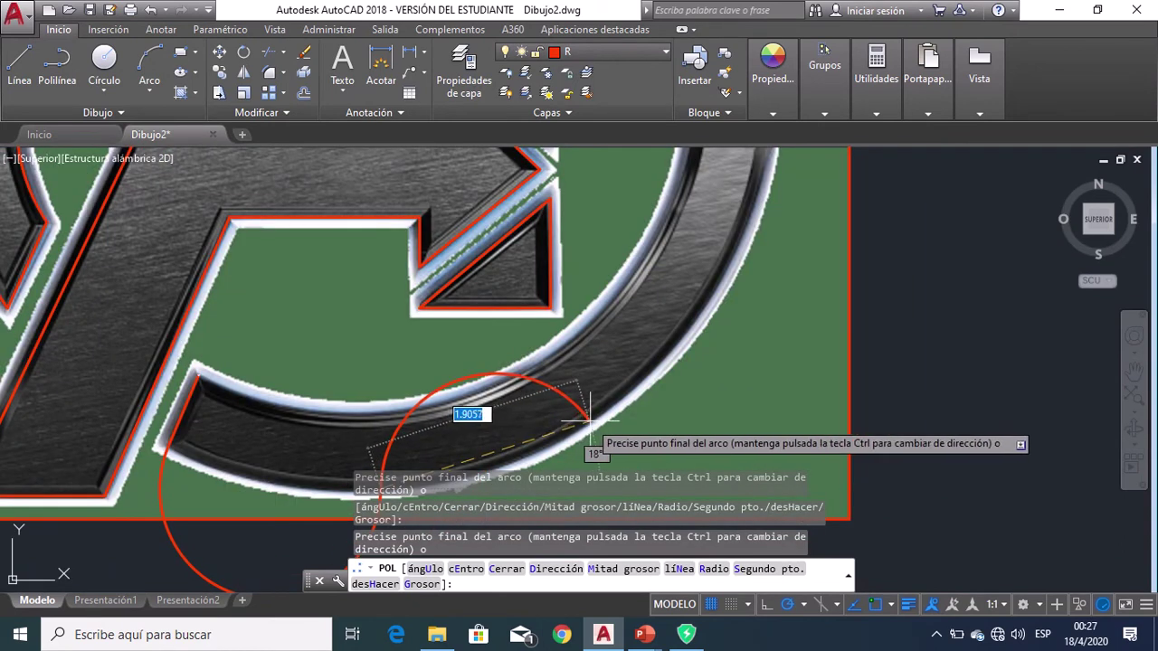
scroll(570, 411, down, 3)
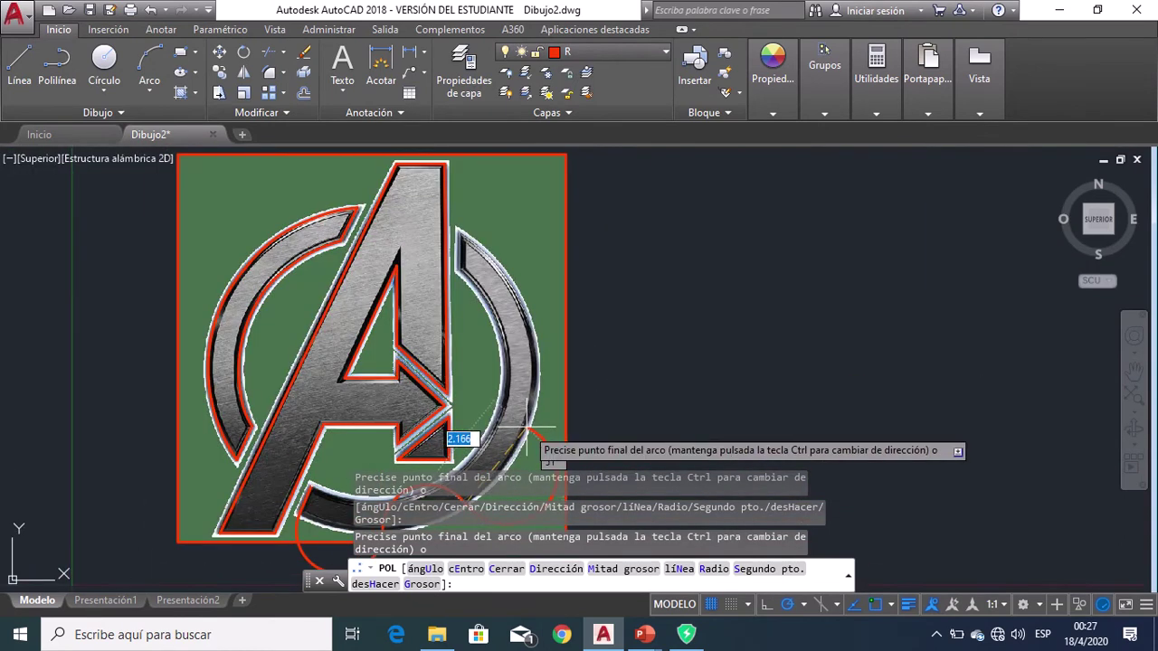
scroll(520, 403, up, 3)
scroll(538, 376, up, 2)
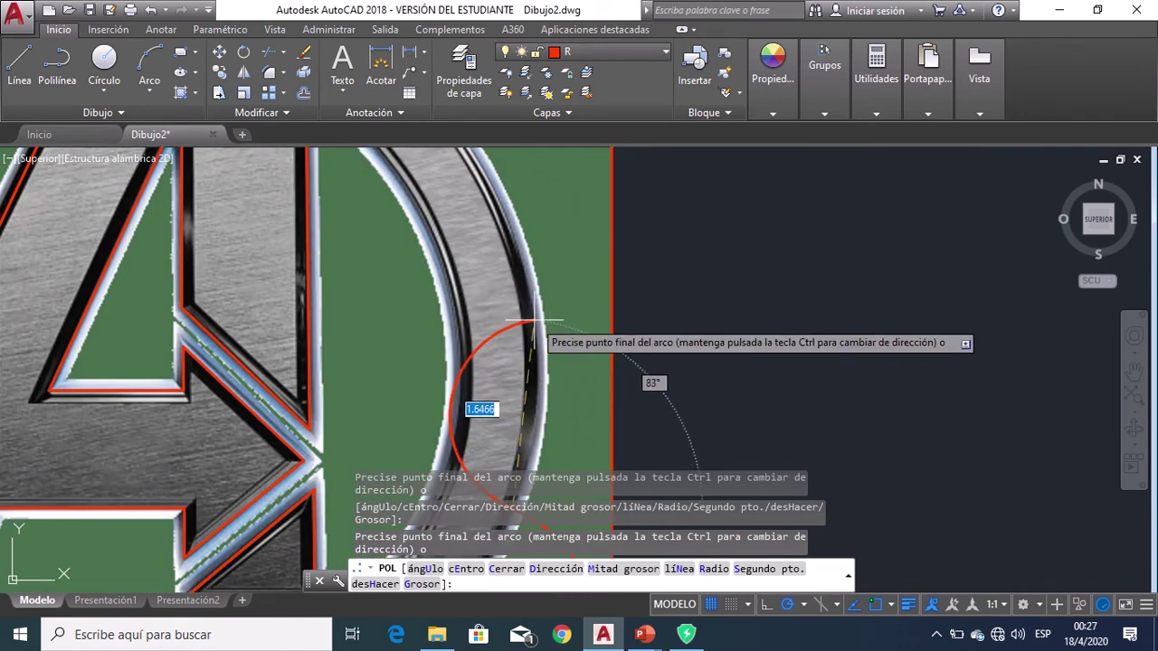
scroll(511, 303, up, 2)
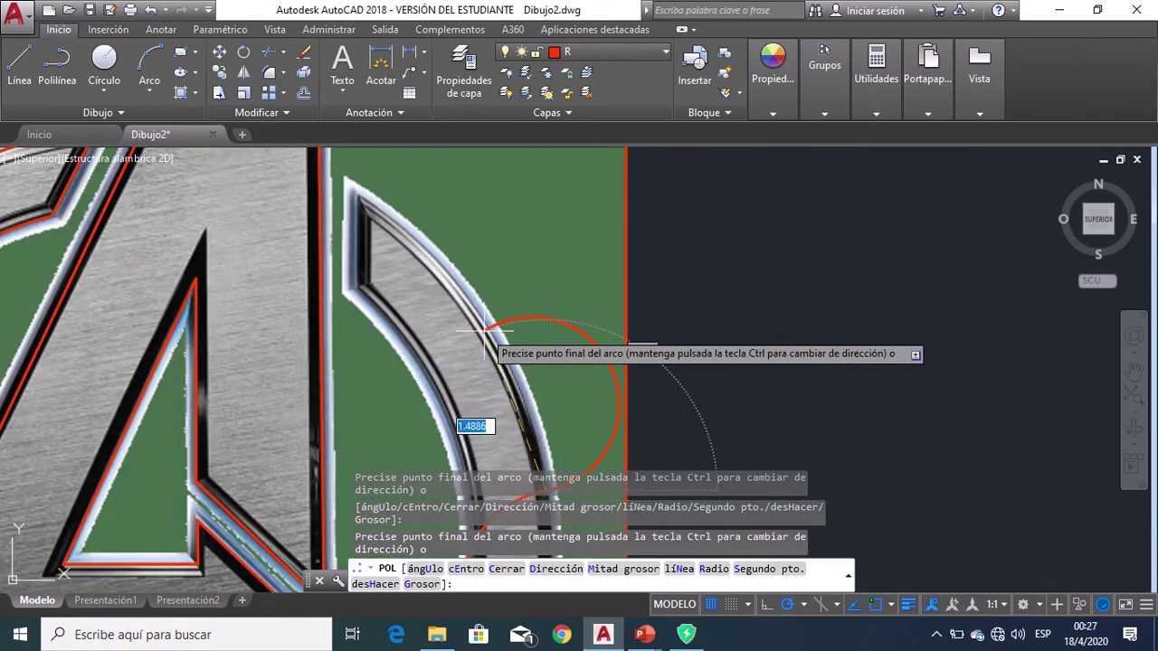
click(487, 326)
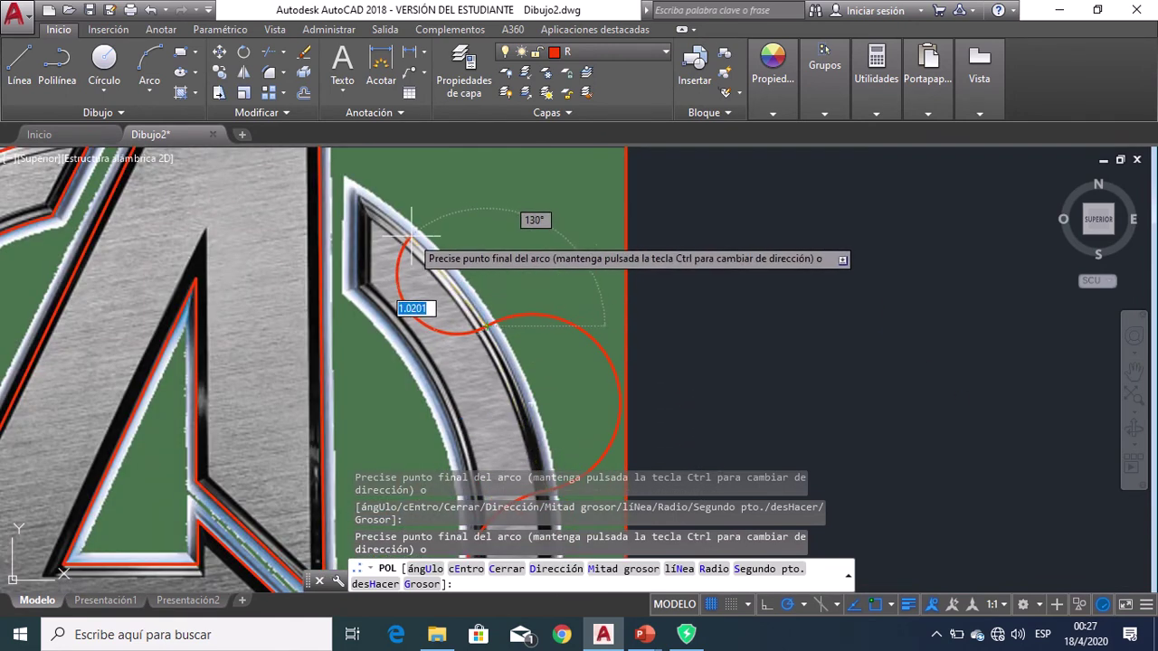
scroll(400, 220, up, 2)
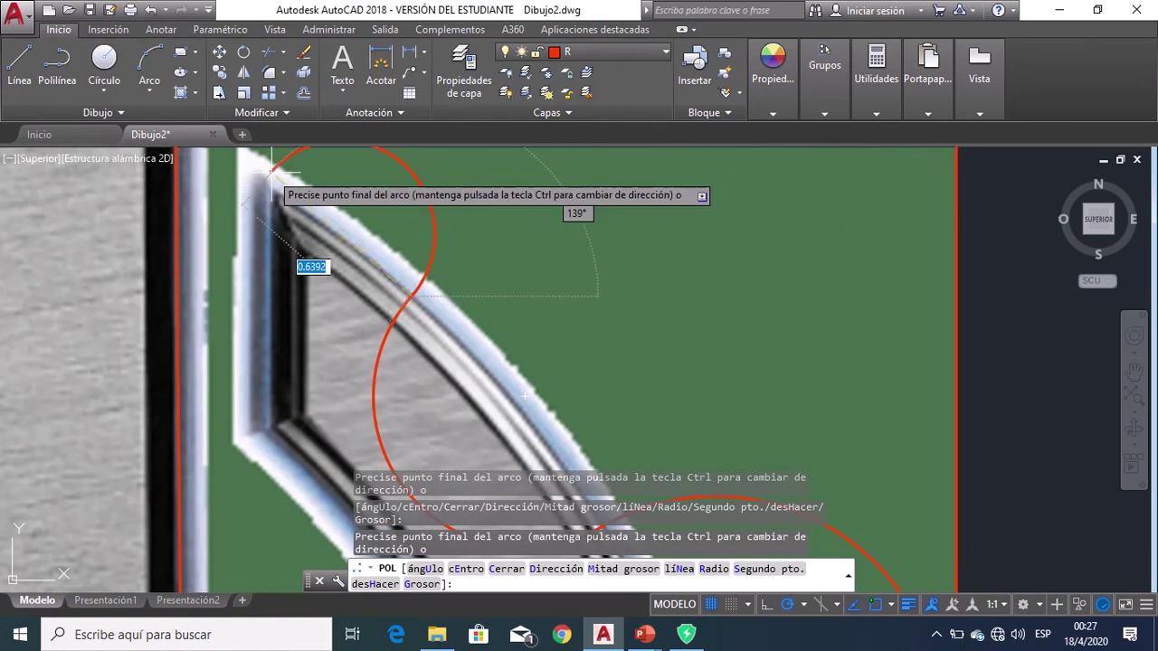
click(271, 187)
Add a short vertical straight segment to the polyline, then return to arc segments.
text(N)
key(Return)
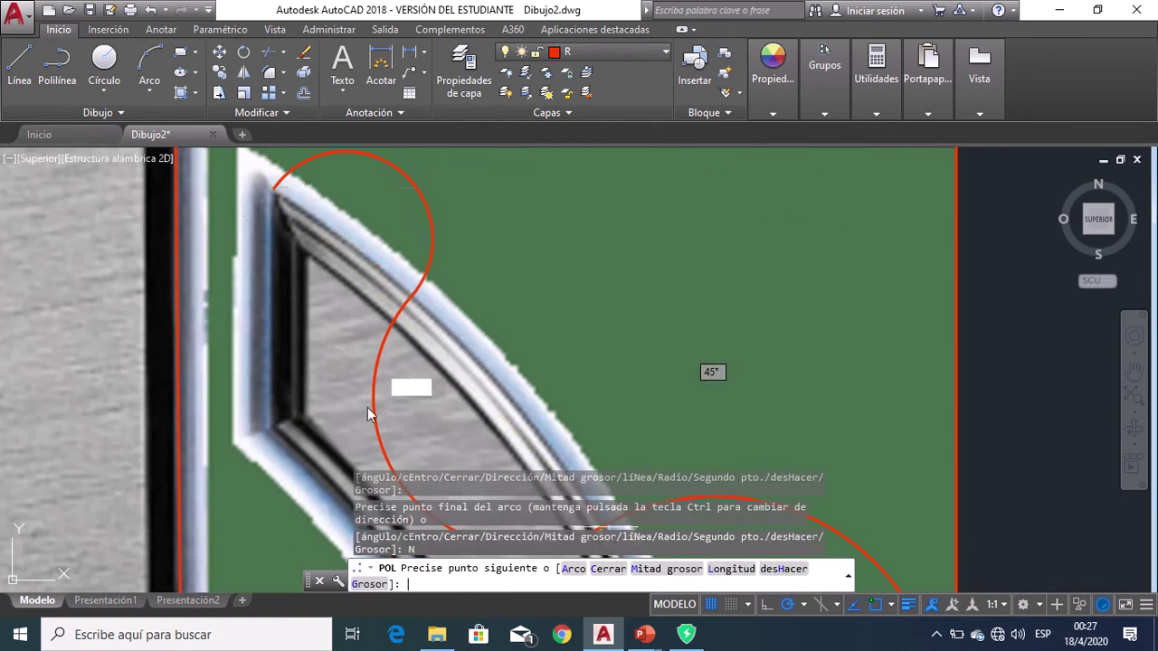
click(274, 436)
scroll(253, 310, down, 3)
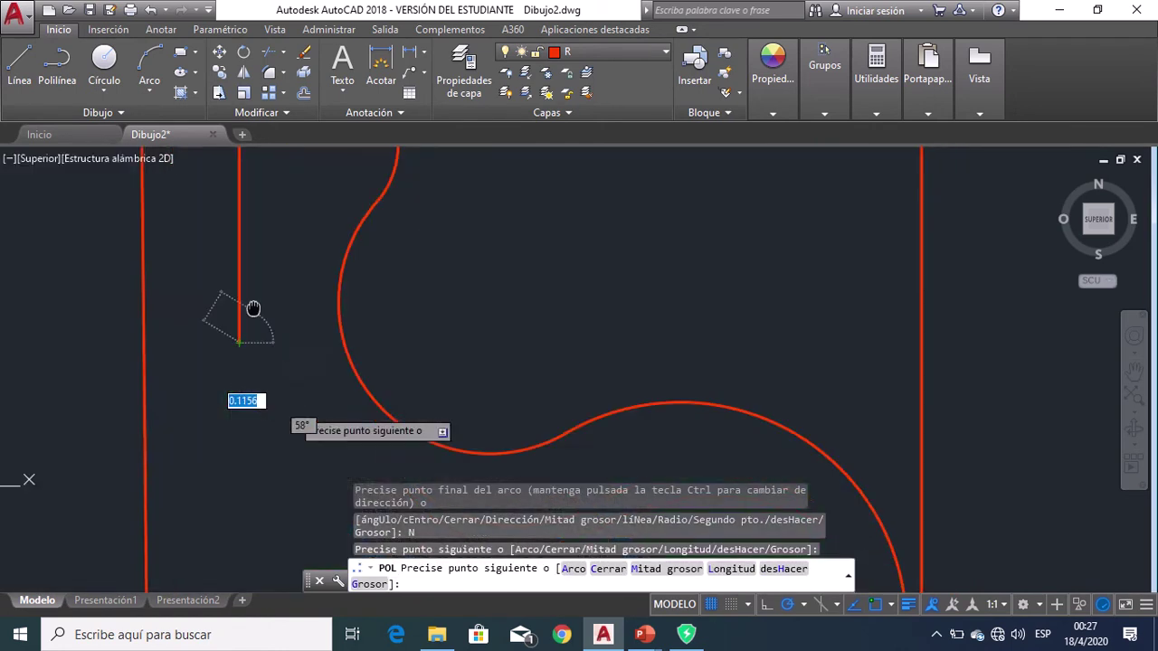
scroll(405, 440, up, 3)
click(572, 568)
scroll(459, 382, down, 2)
scroll(414, 361, up, 1)
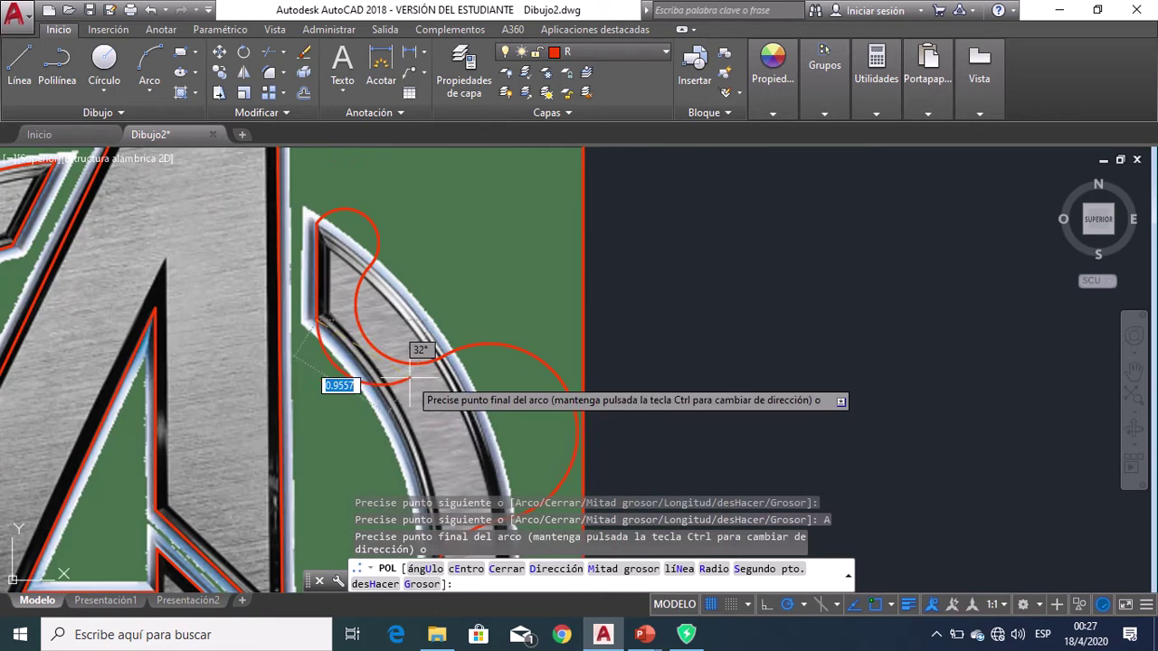
Continue the arcs around the ring and close the chain back at its starting point.
click(389, 407)
scroll(374, 284, down, 2)
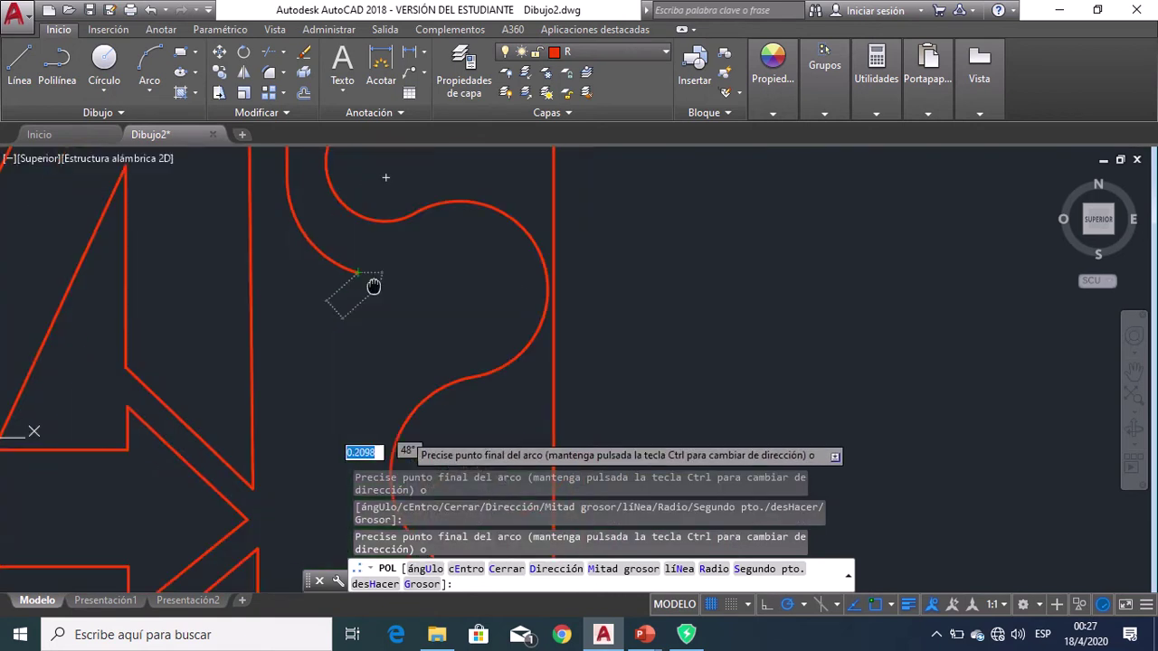
scroll(387, 362, up, 2)
scroll(412, 366, up, 1)
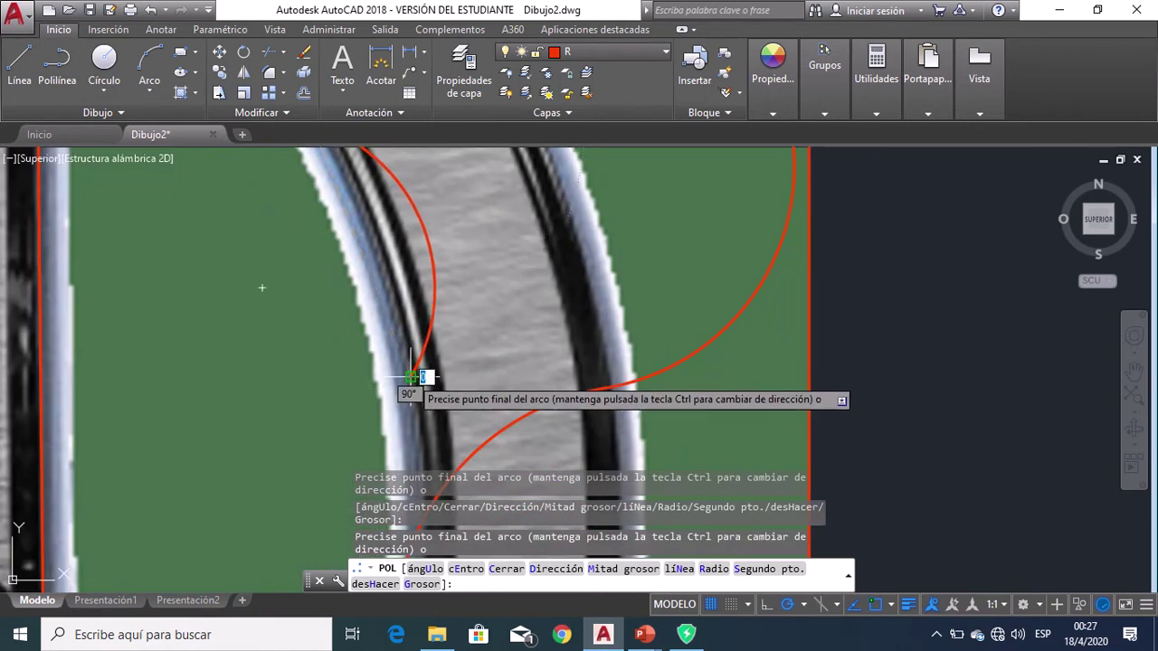
scroll(412, 377, down, 3)
scroll(406, 374, up, 2)
scroll(406, 385, up, 1)
scroll(416, 402, up, 1)
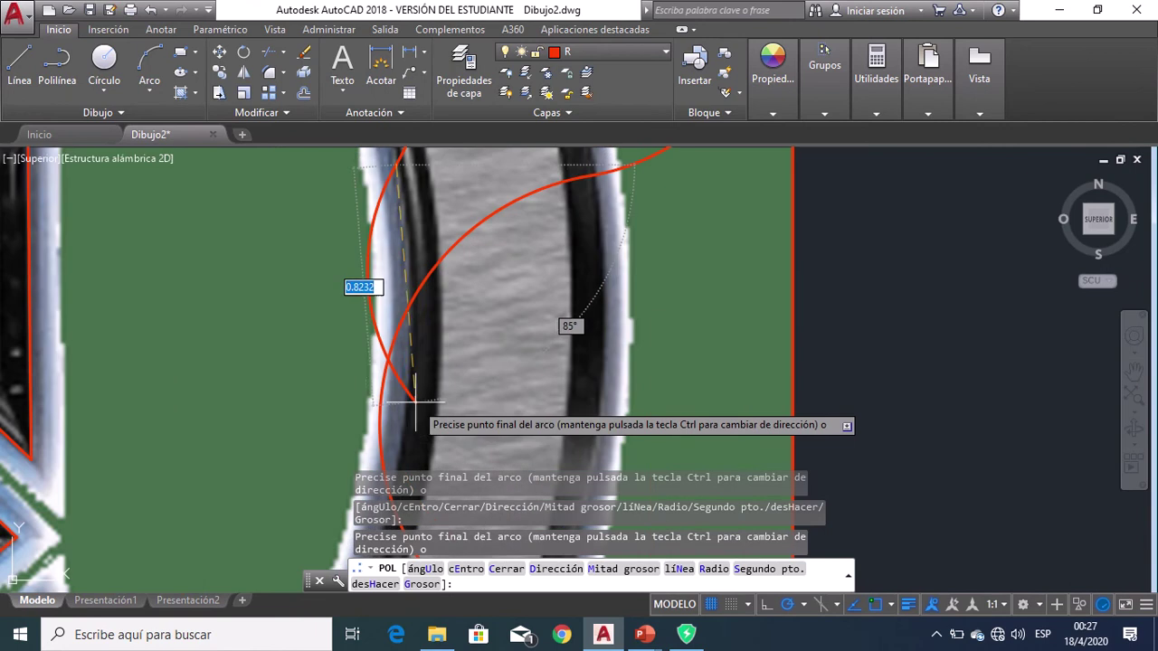
scroll(413, 394, down, 2)
scroll(410, 389, down, 1)
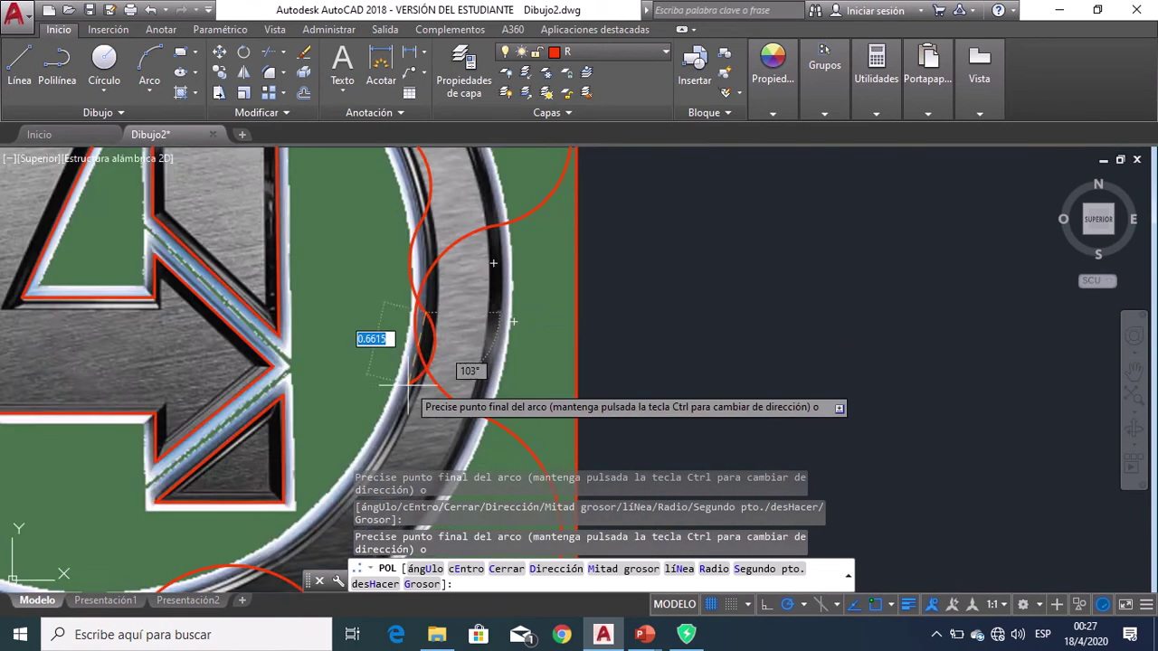
scroll(407, 385, up, 3)
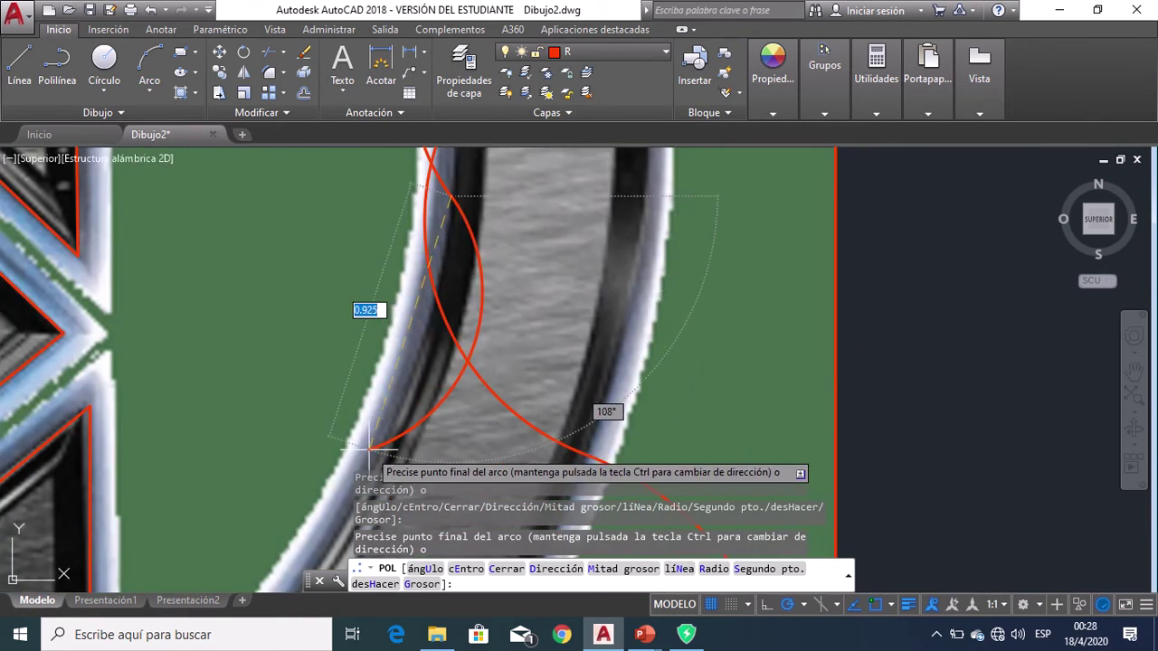
scroll(370, 443, down, 3)
scroll(398, 352, up, 2)
scroll(322, 446, up, 1)
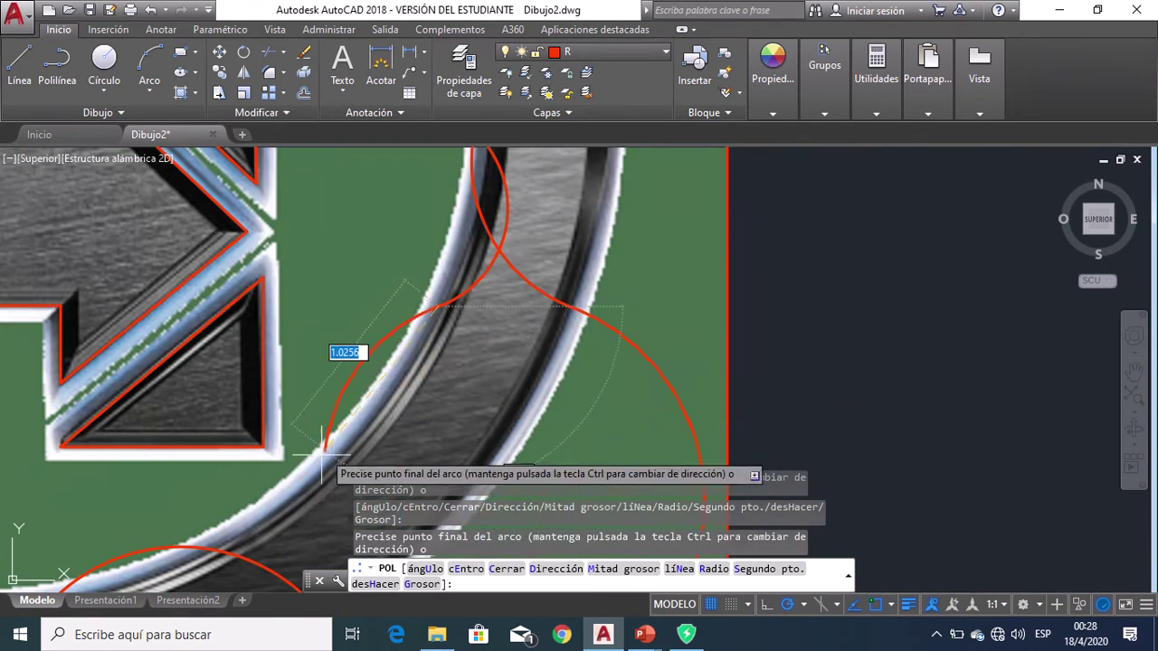
scroll(326, 447, down, 2)
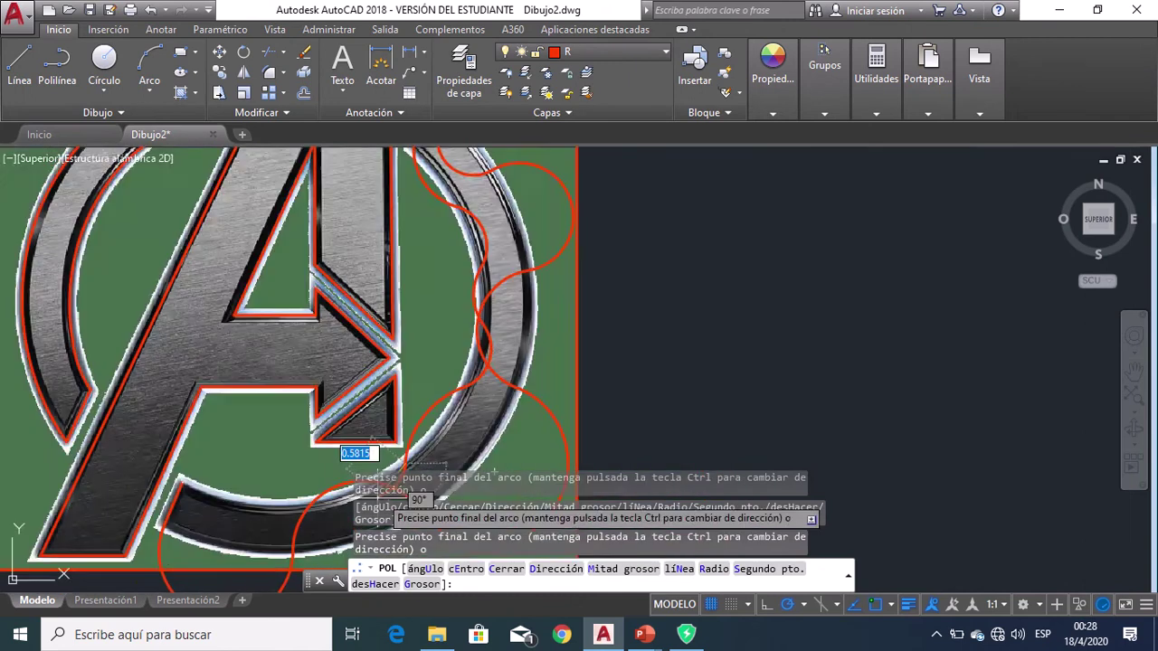
scroll(380, 407, up, 2)
middle_drag(181, 380, 284, 420)
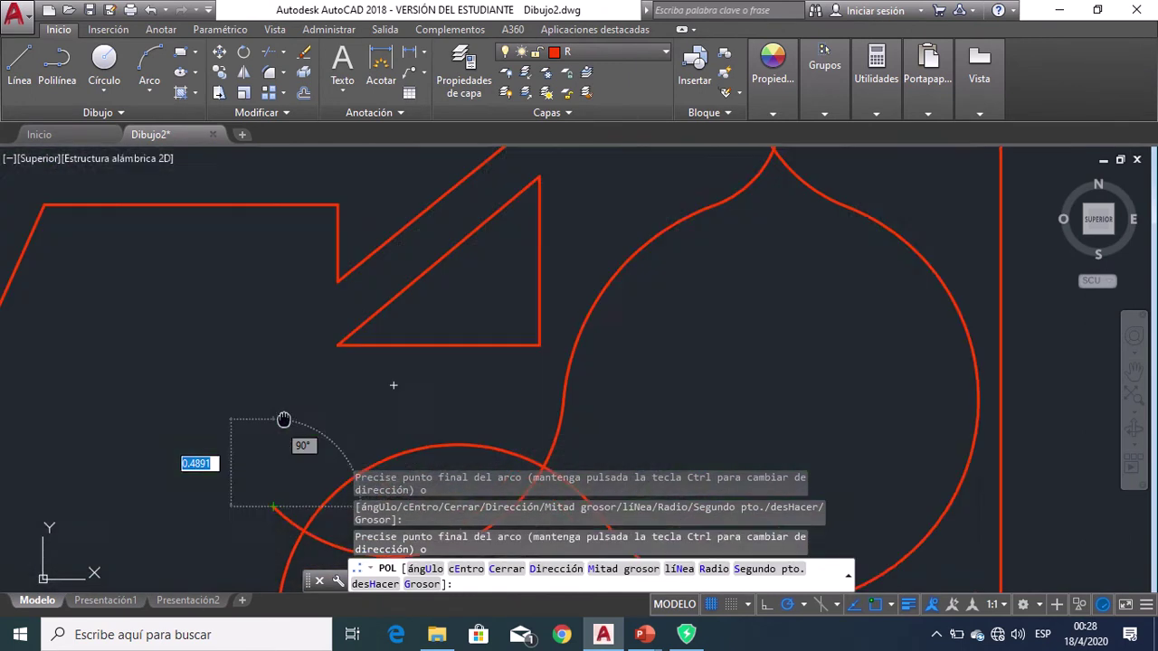
scroll(283, 419, up, 2)
scroll(280, 421, down, 2)
scroll(272, 422, up, 2)
scroll(265, 425, up, 1)
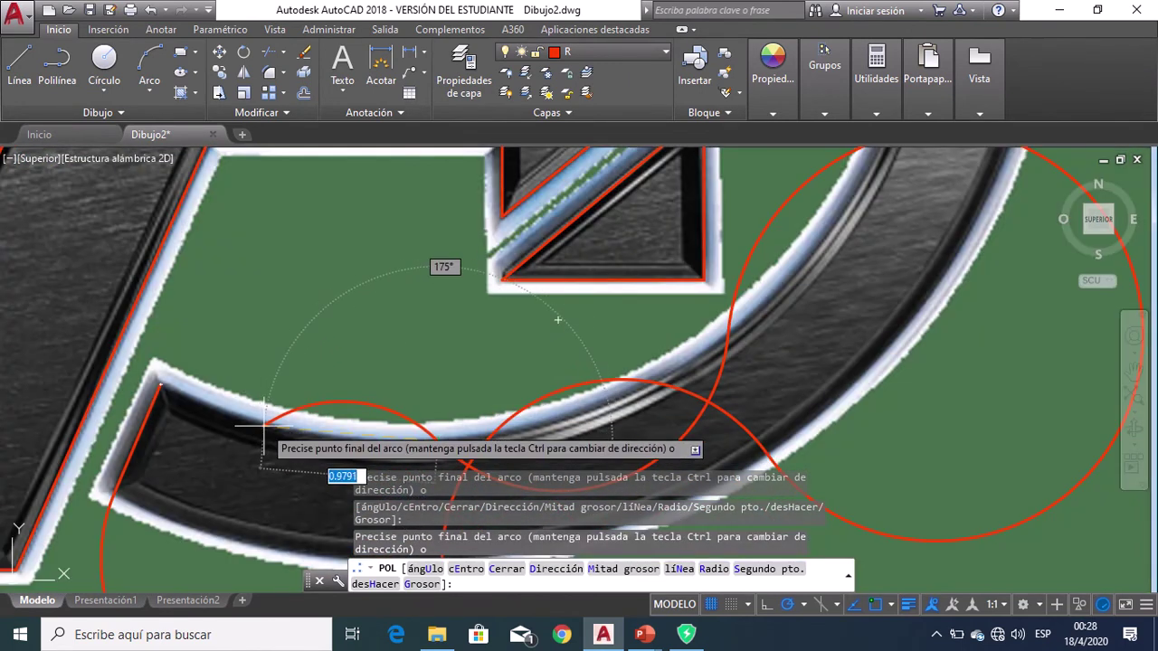
click(162, 383)
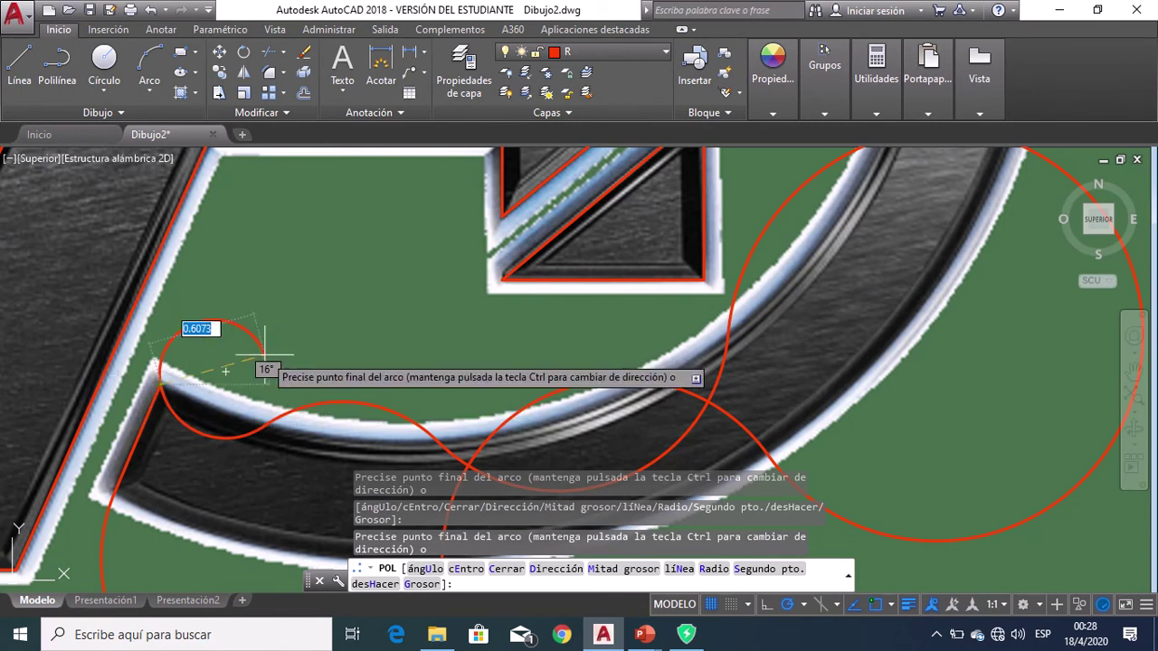
key(Escape)
scroll(380, 380, down, 3)
scroll(389, 389, down, 2)
scroll(440, 443, down, 2)
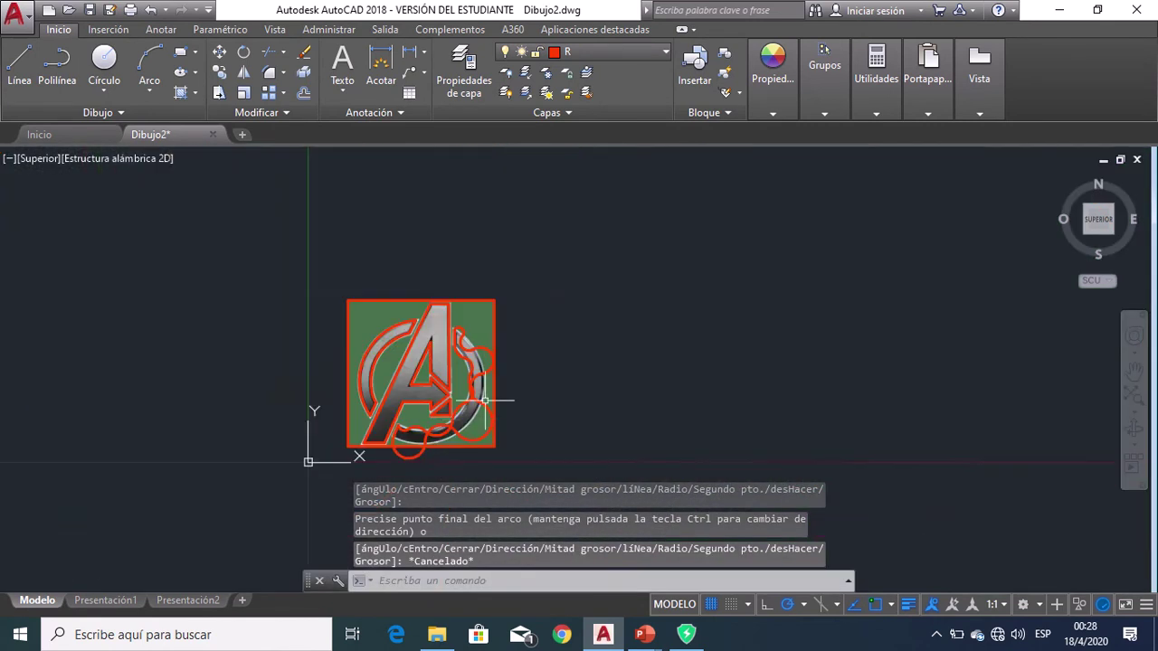
scroll(471, 416, up, 1)
Stretch the arc polyline's midpoint grips onto the ring's lower edge and outer rim.
scroll(362, 448, up, 3)
click(342, 463)
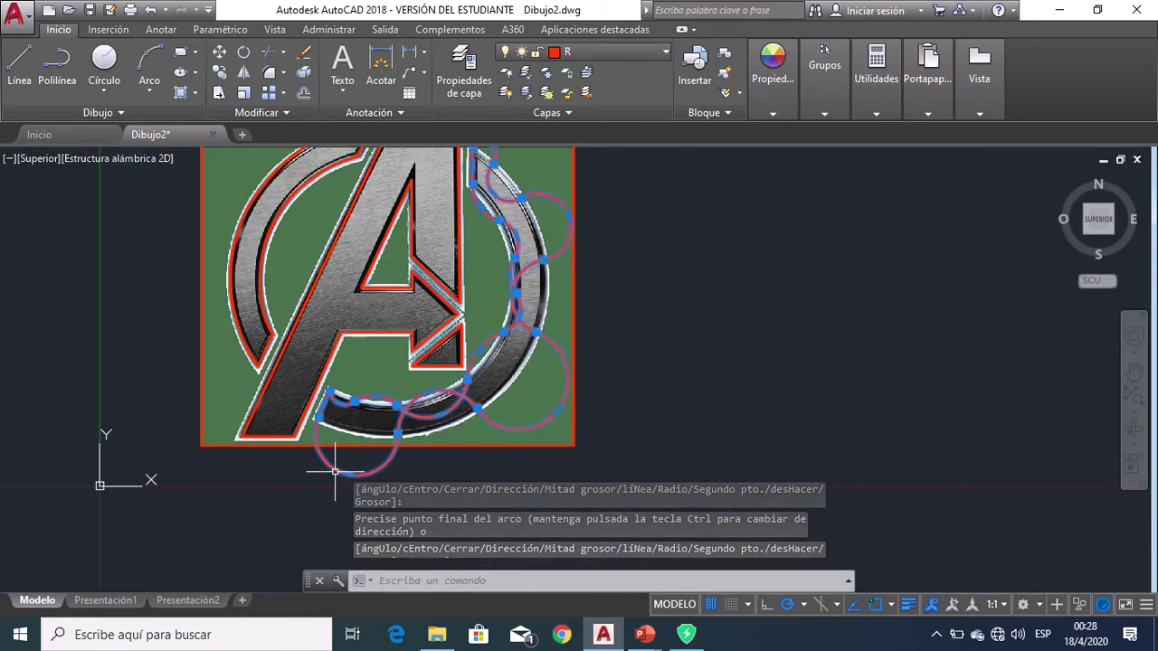
scroll(344, 475, up, 2)
scroll(349, 473, up, 3)
click(349, 420)
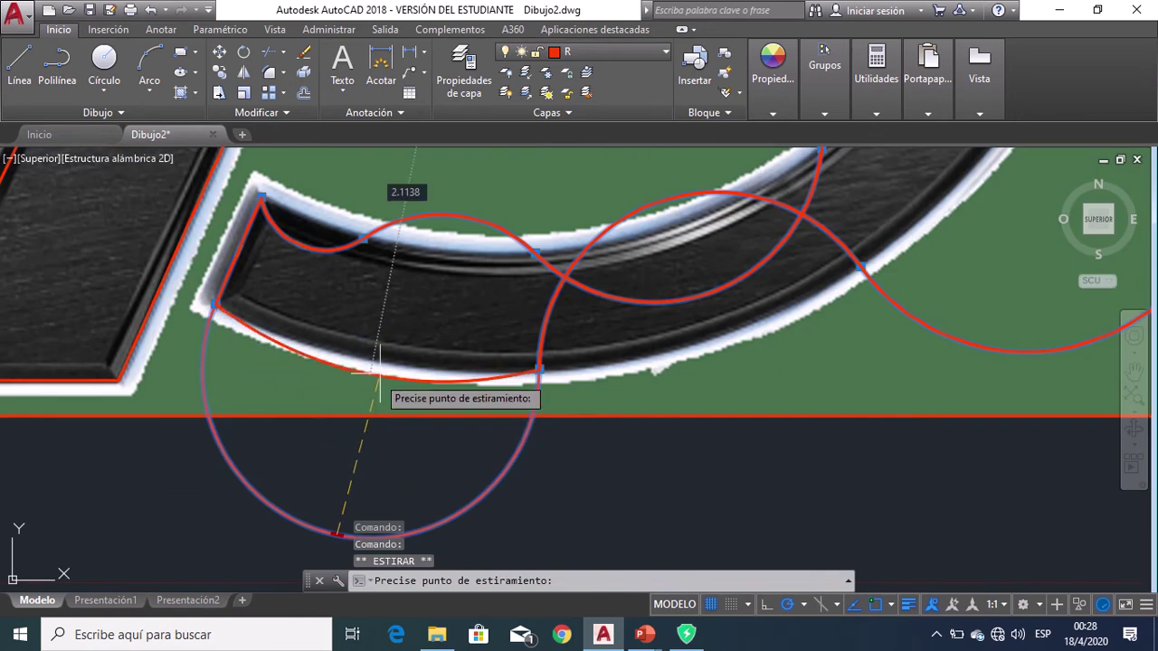
scroll(262, 310, up, 1)
scroll(299, 326, up, 1)
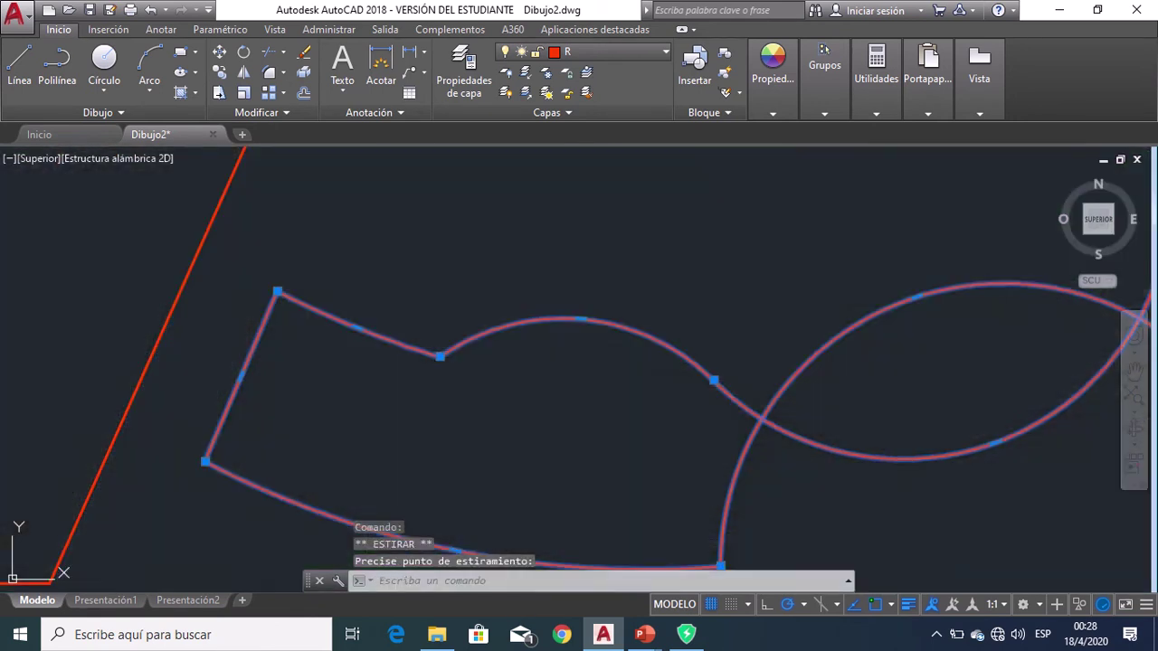
middle_drag(617, 330, 501, 366)
click(464, 355)
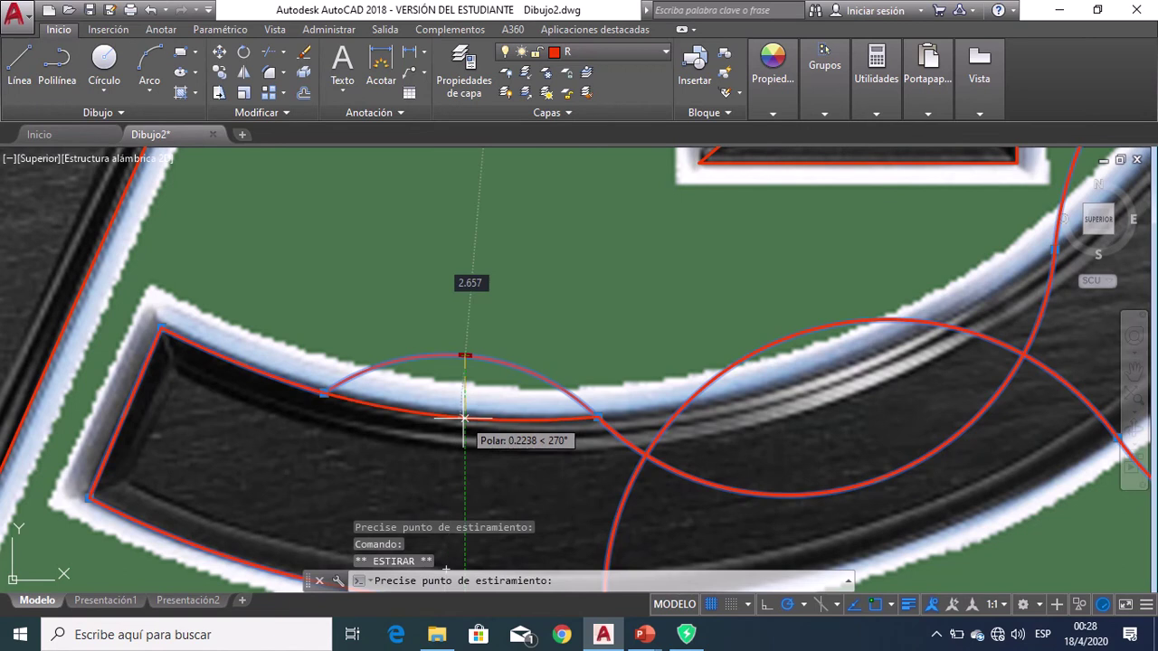
click(463, 416)
middle_drag(606, 403, 441, 412)
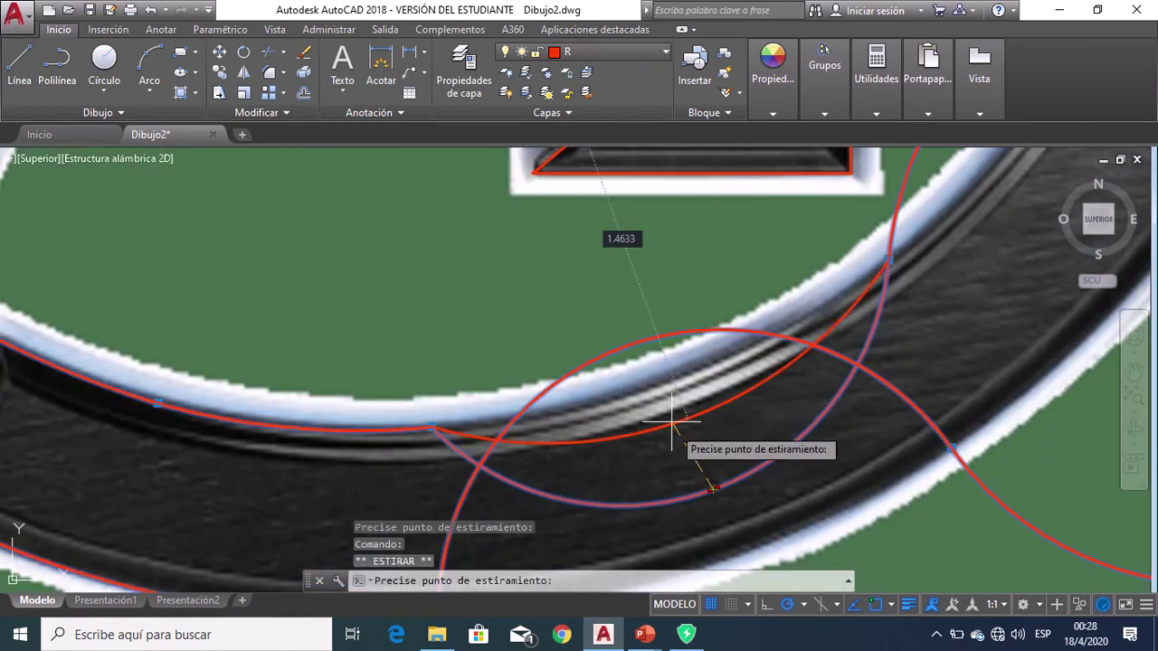
click(649, 371)
mouse_move(639, 350)
middle_down()
mouse_move(612, 318)
mouse_move(576, 202)
middle_up()
click(611, 308)
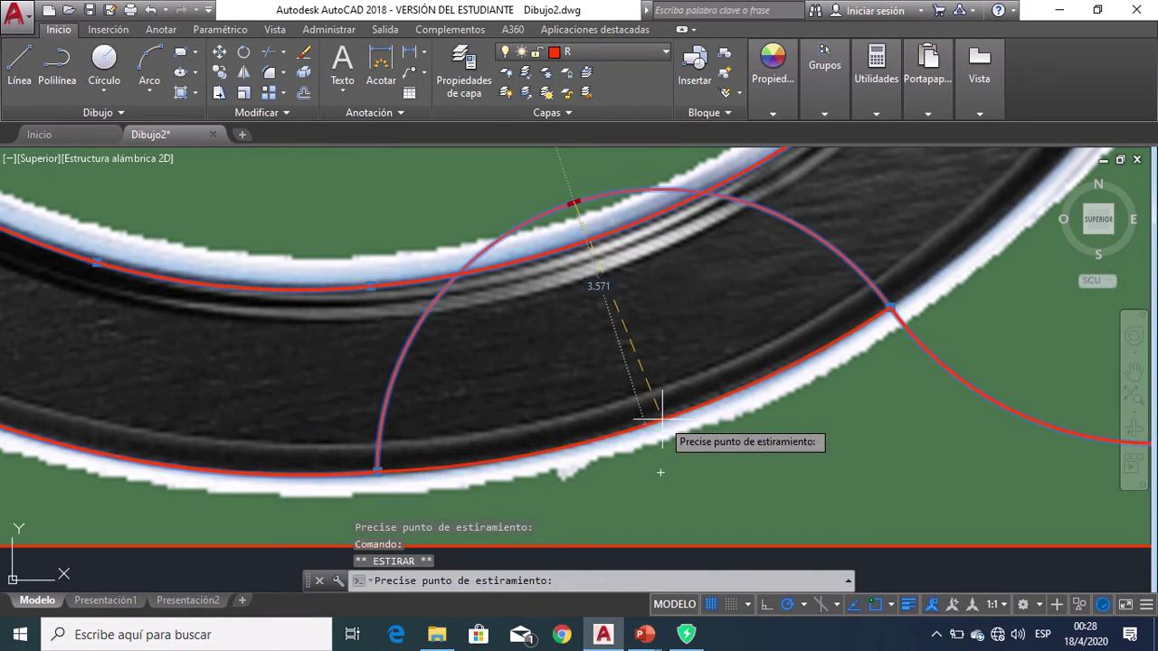
scroll(601, 435, down, 3)
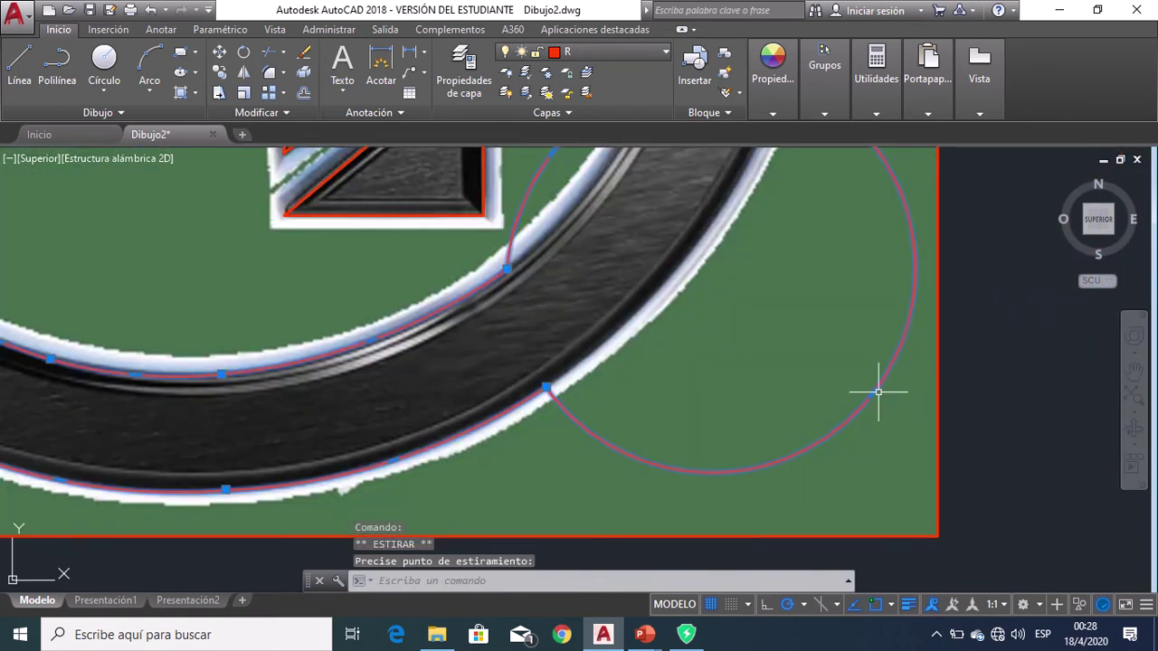
scroll(750, 427, up, 3)
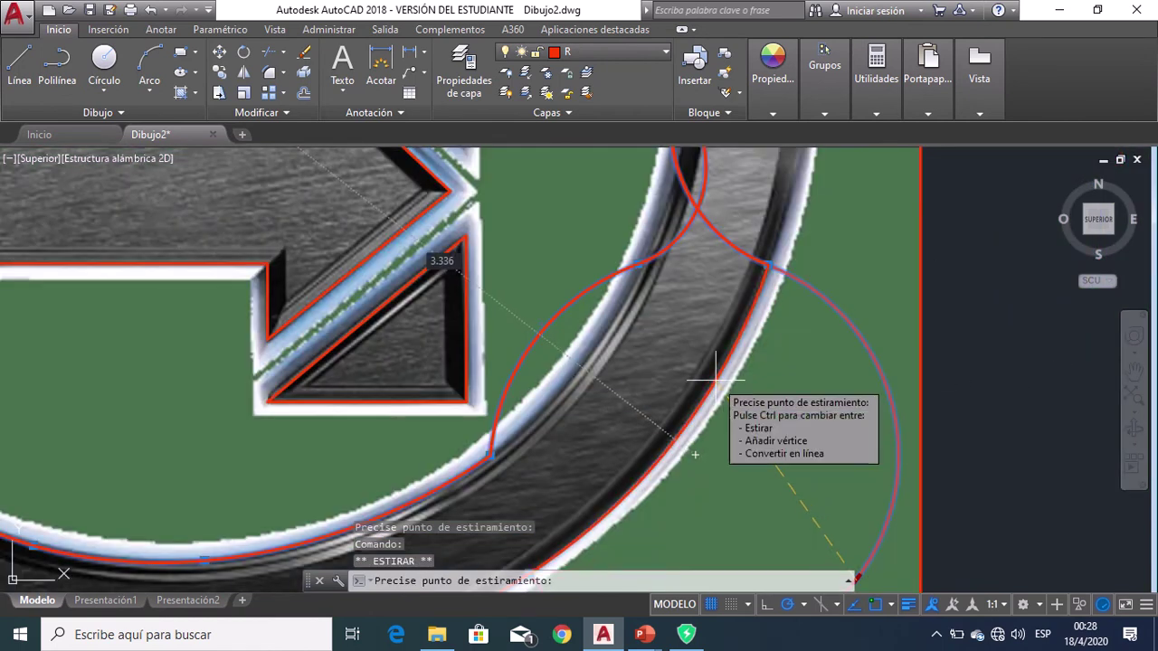
key(Escape)
Move the curves' crossing point on the ring's right side onto its outer edge.
middle_drag(732, 333, 749, 372)
scroll(594, 434, up, 2)
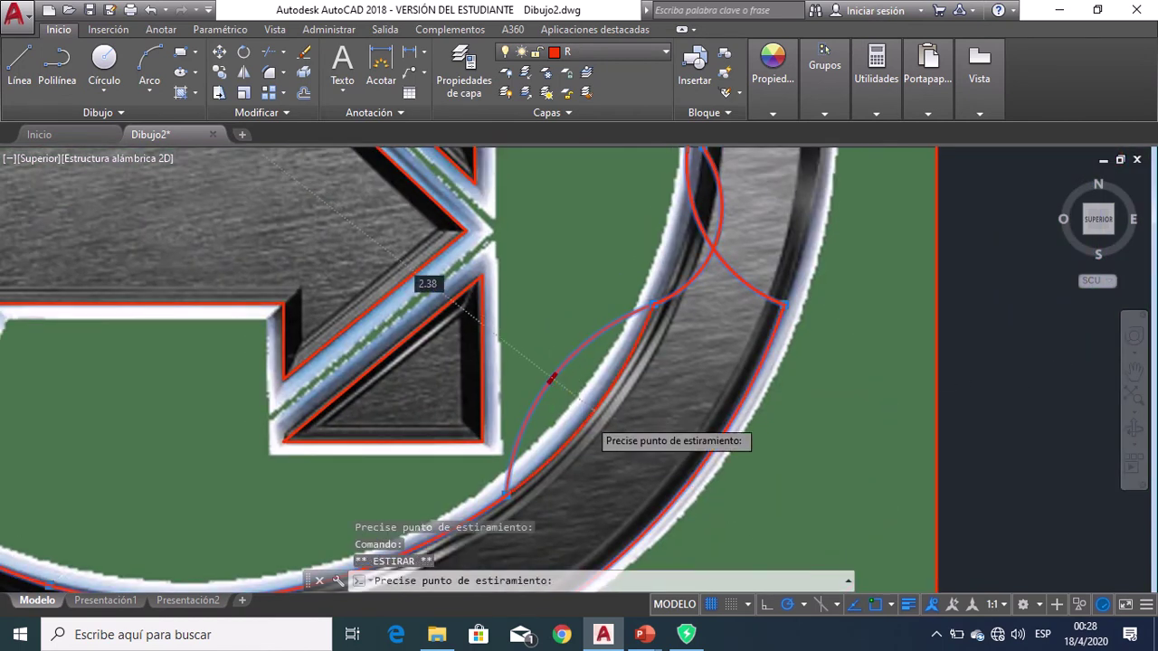
scroll(602, 414, up, 2)
scroll(747, 272, up, 2)
middle_drag(748, 272, 621, 497)
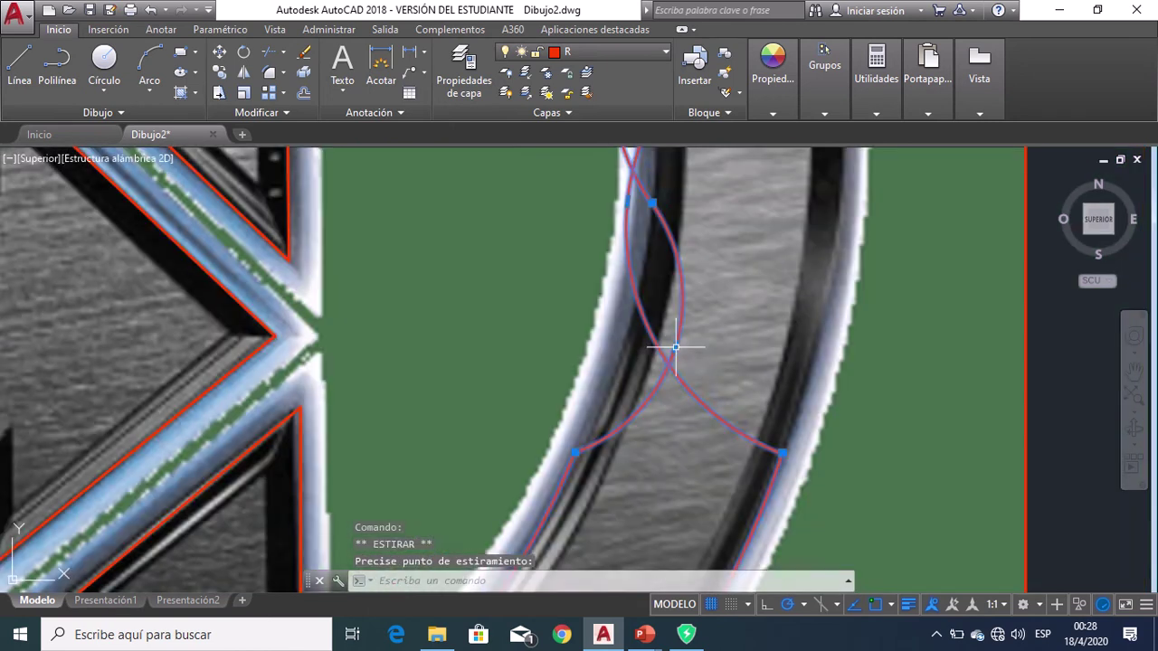
click(675, 345)
click(634, 312)
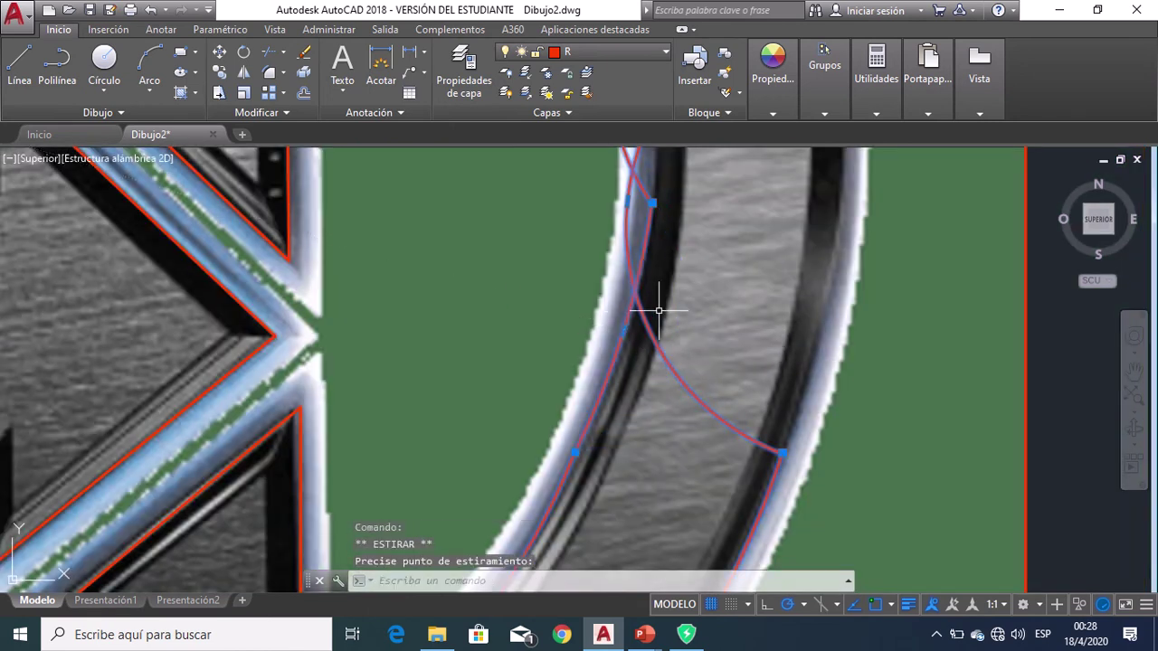
middle_drag(665, 310, 637, 366)
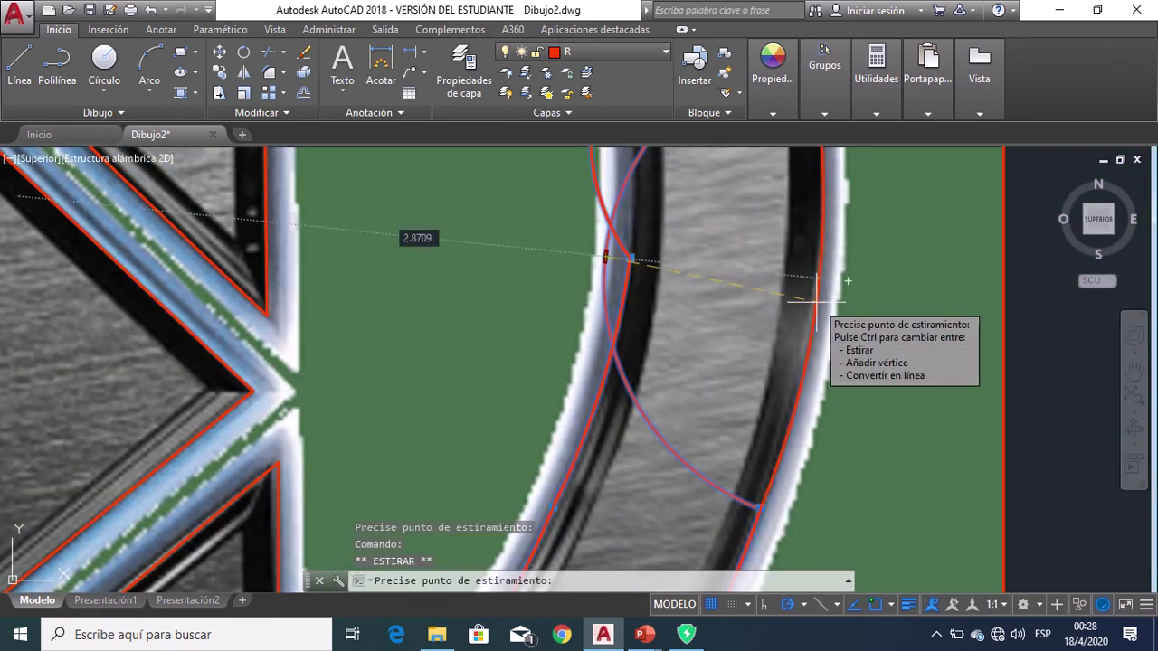
click(783, 304)
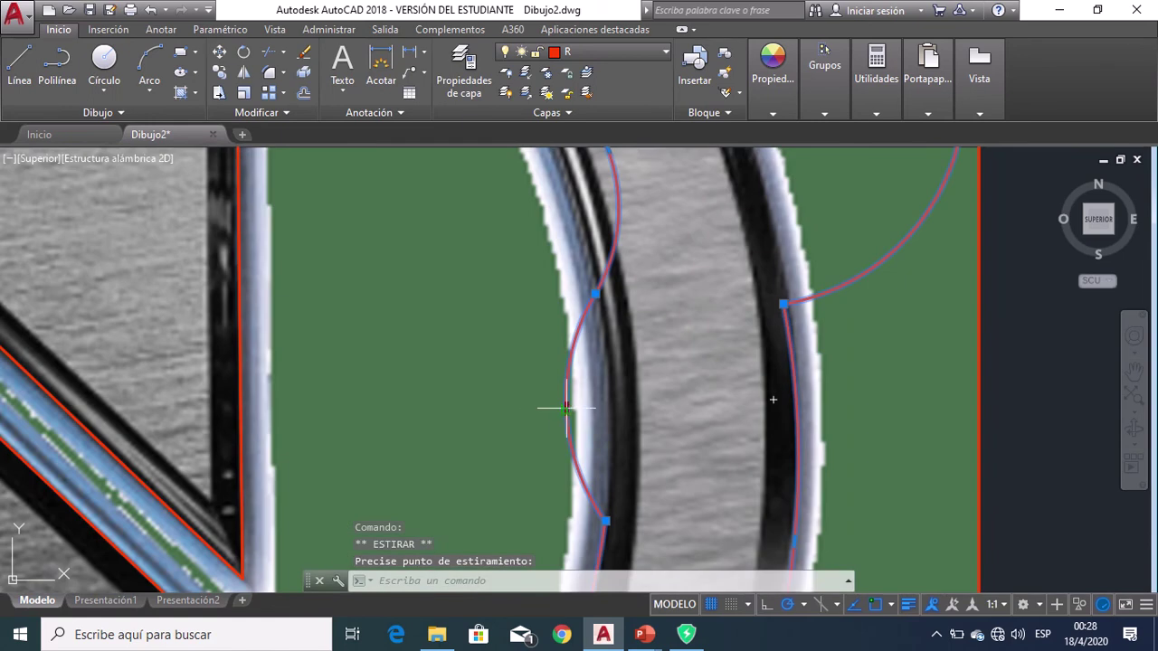
Fit the remaining curve points onto the ring's inner edge and clear the selection.
click(566, 407)
click(613, 409)
scroll(659, 310, up, 2)
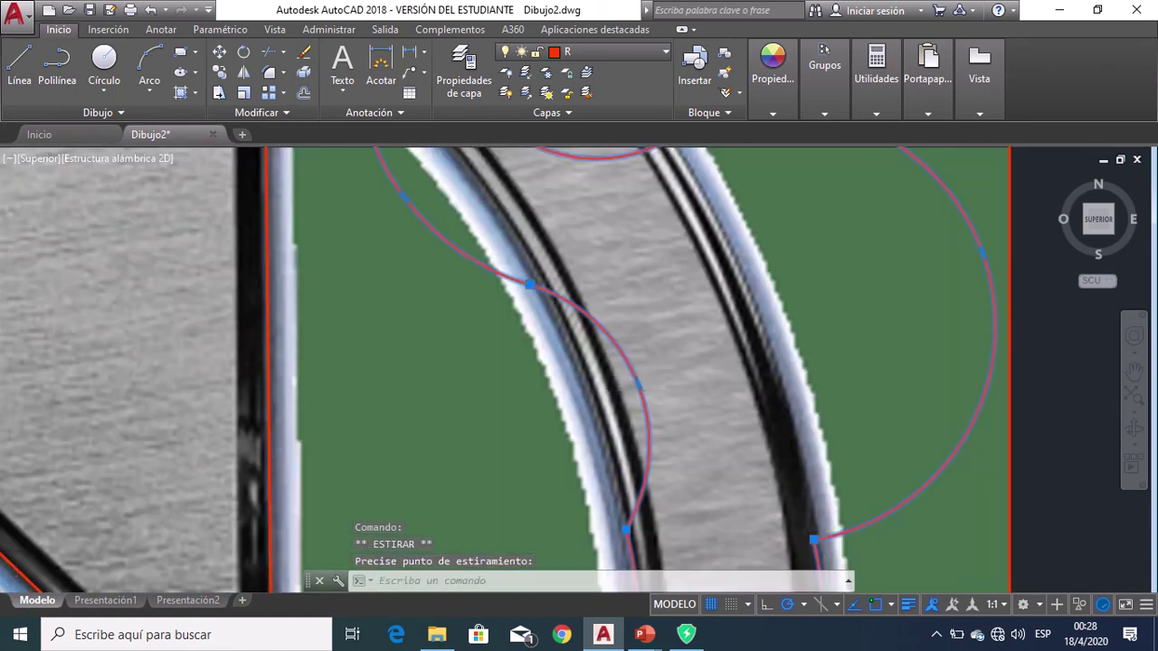
click(635, 387)
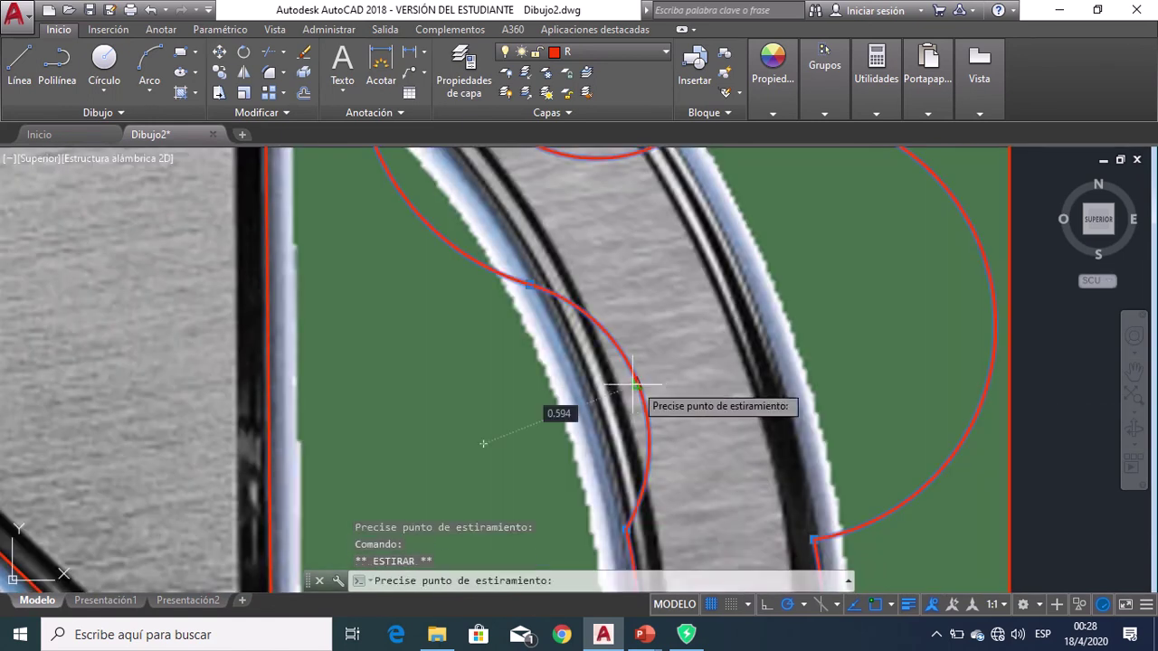
click(580, 394)
scroll(625, 406, down, 2)
scroll(506, 357, up, 1)
scroll(518, 367, up, 1)
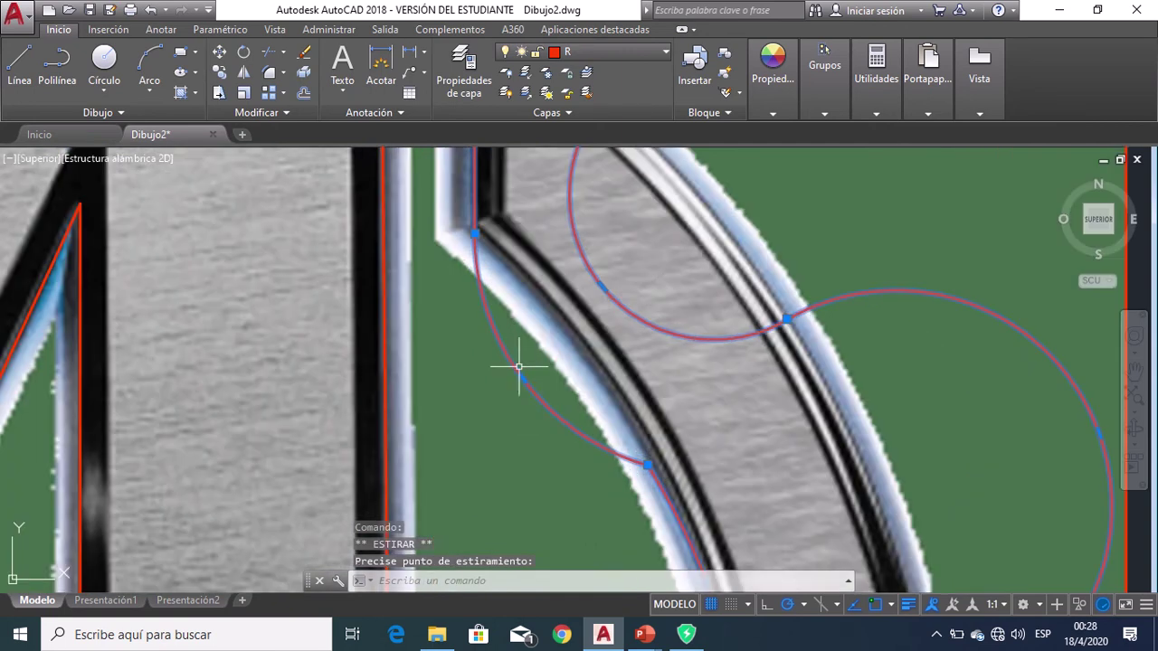
scroll(523, 378, down, 2)
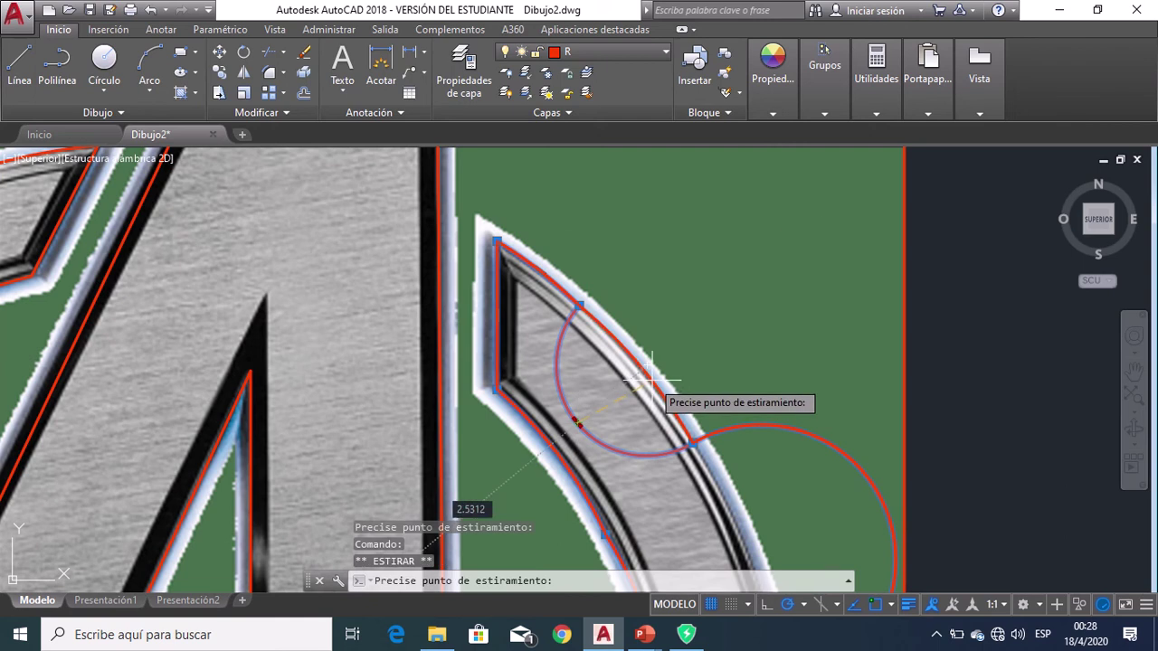
middle_drag(594, 382, 572, 226)
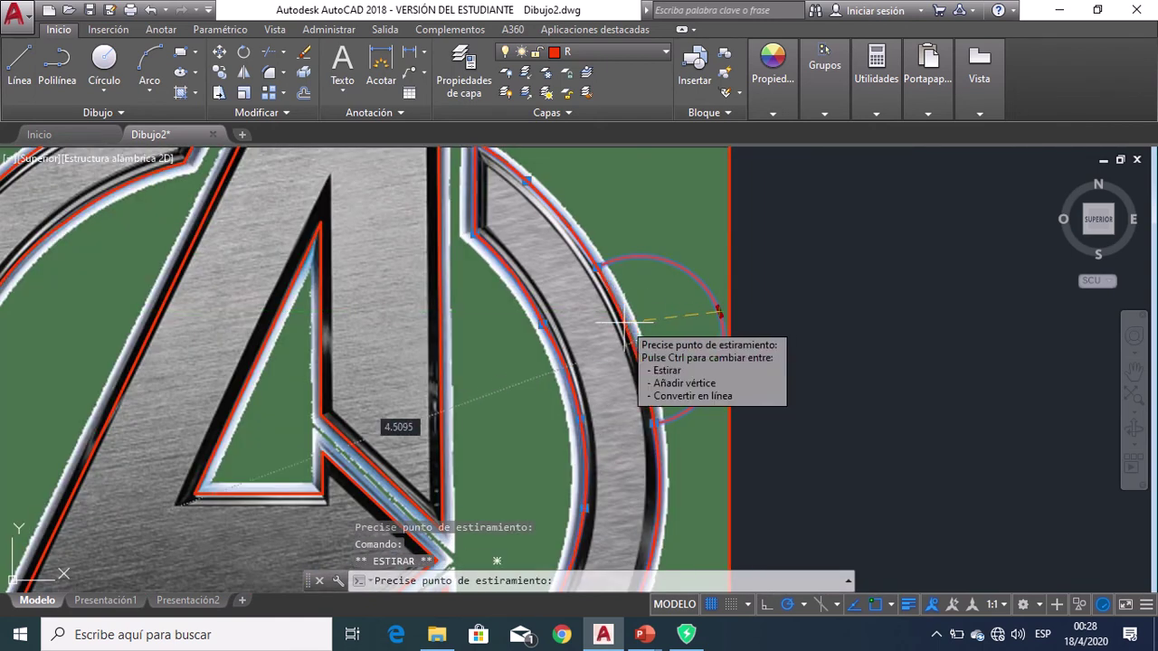
scroll(633, 322, down, 3)
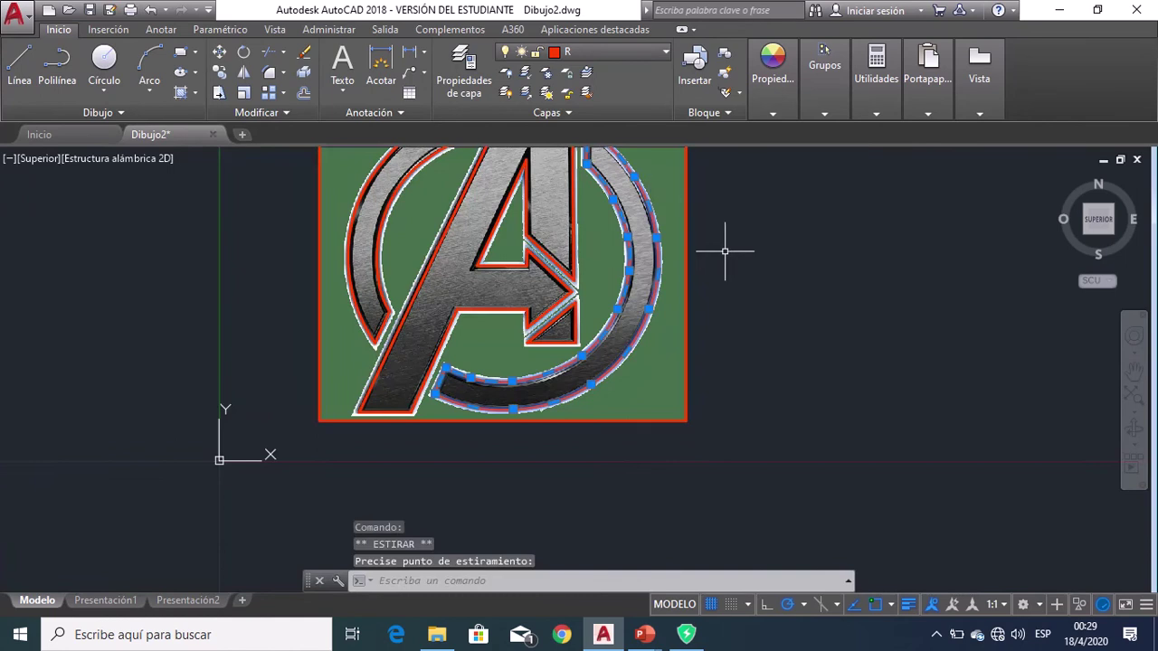
key(Escape)
Select the Avengers reference image with a crossing lasso and erase it using Inicio > Erase.
mouse_move(739, 253)
middle_down()
mouse_move(682, 343)
mouse_move(709, 350)
mouse_move(693, 388)
middle_up()
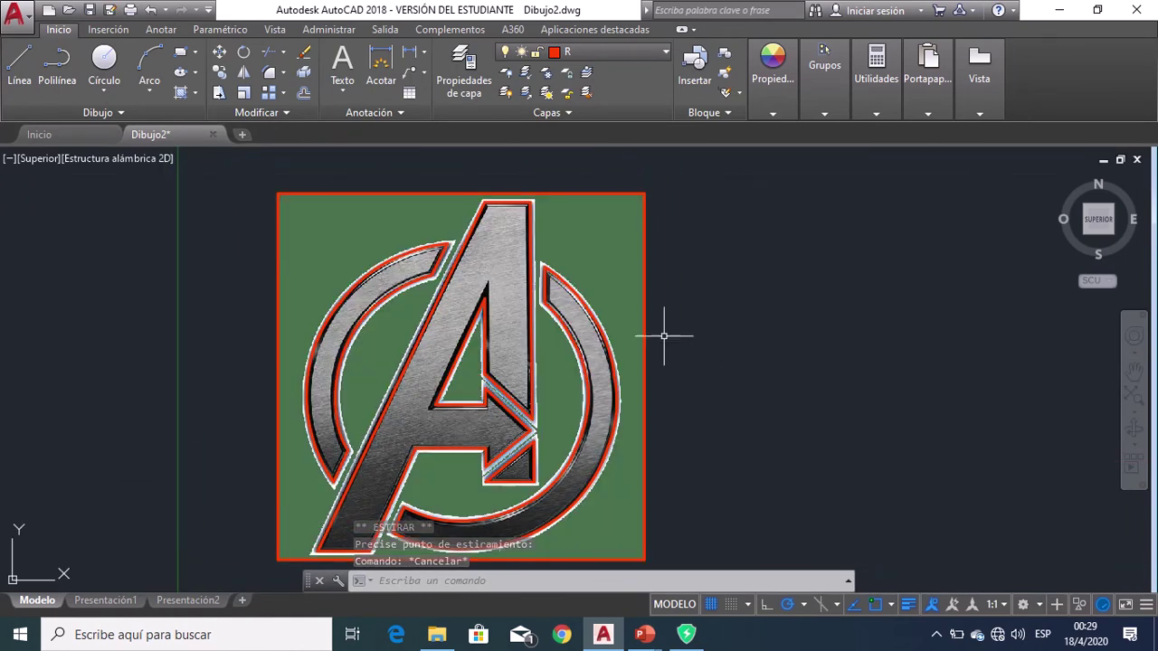
scroll(436, 274, up, 2)
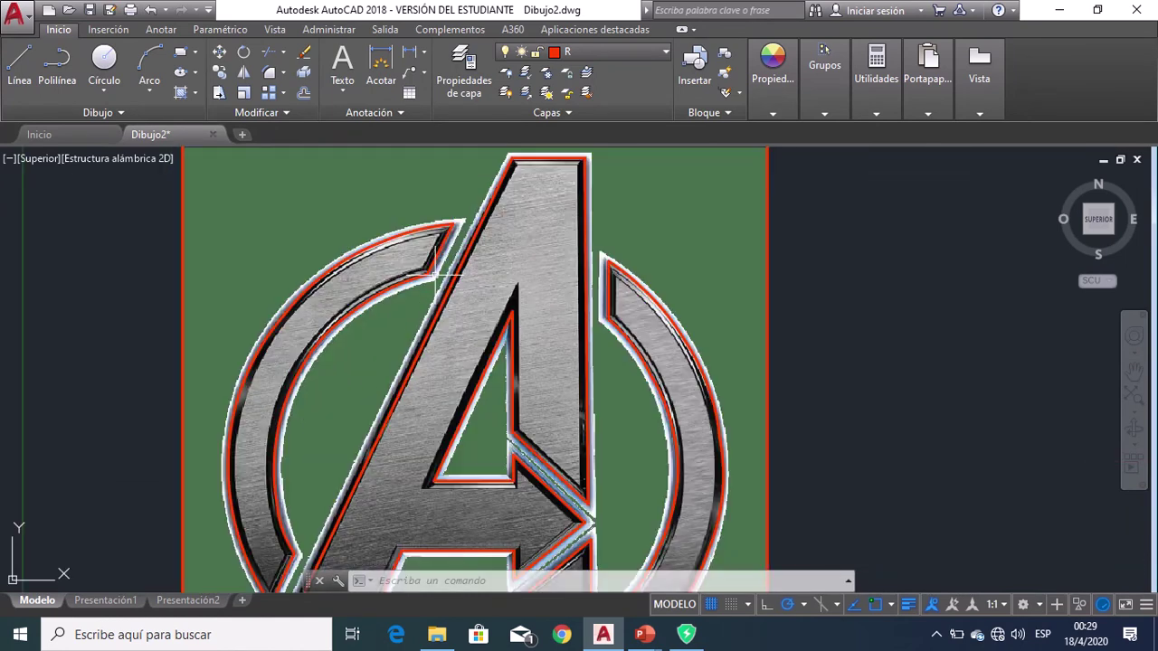
scroll(434, 301, up, 1)
scroll(435, 228, up, 1)
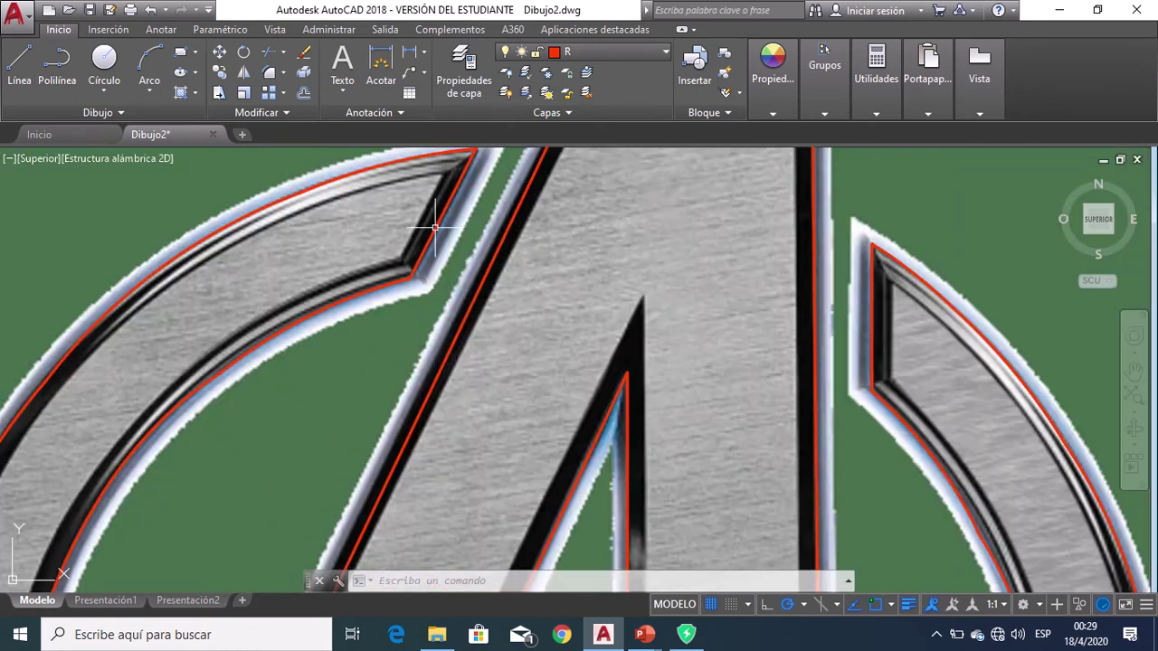
scroll(482, 261, down, 2)
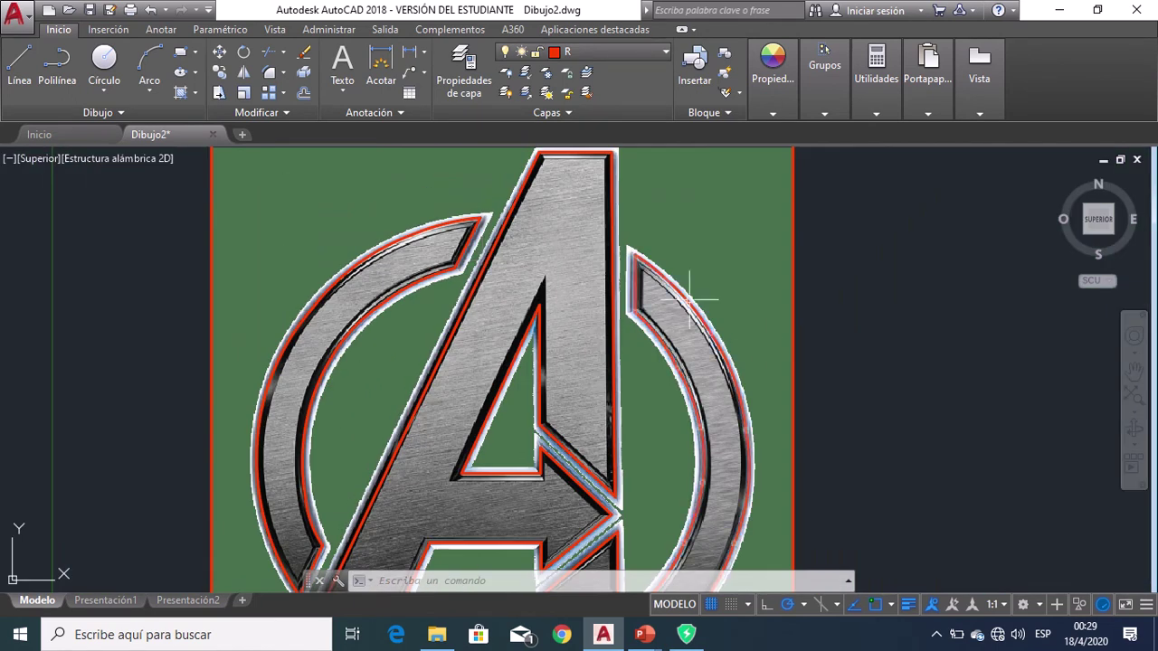
scroll(690, 299, up, 3)
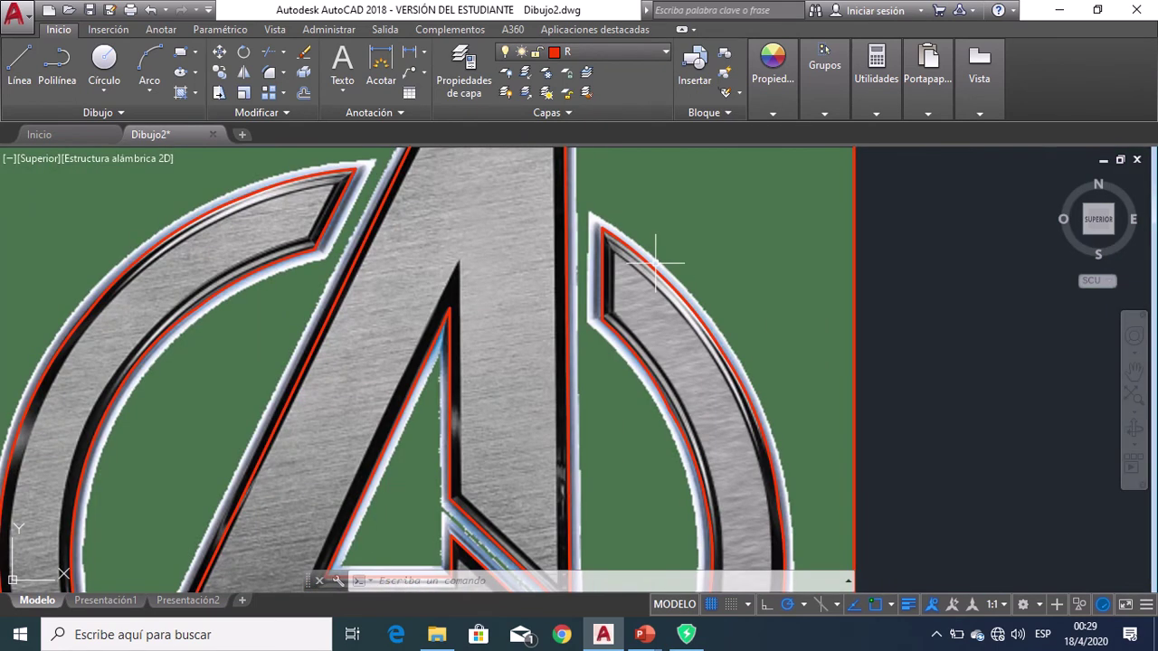
scroll(656, 263, down, 2)
scroll(660, 252, down, 2)
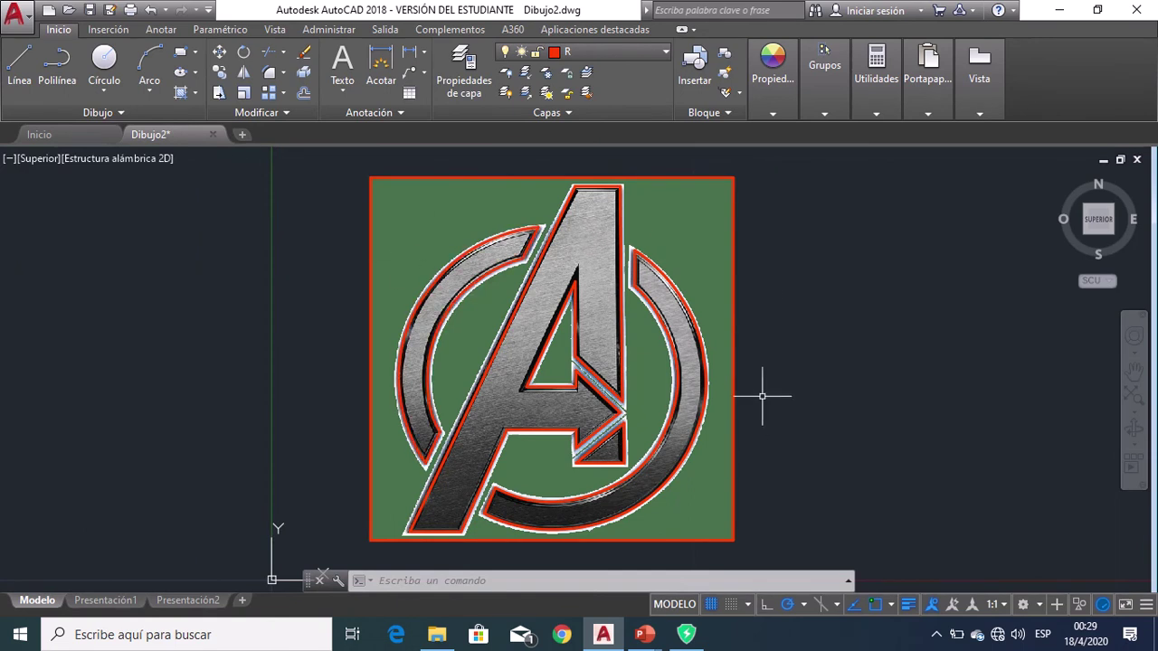
drag(799, 522, 703, 529)
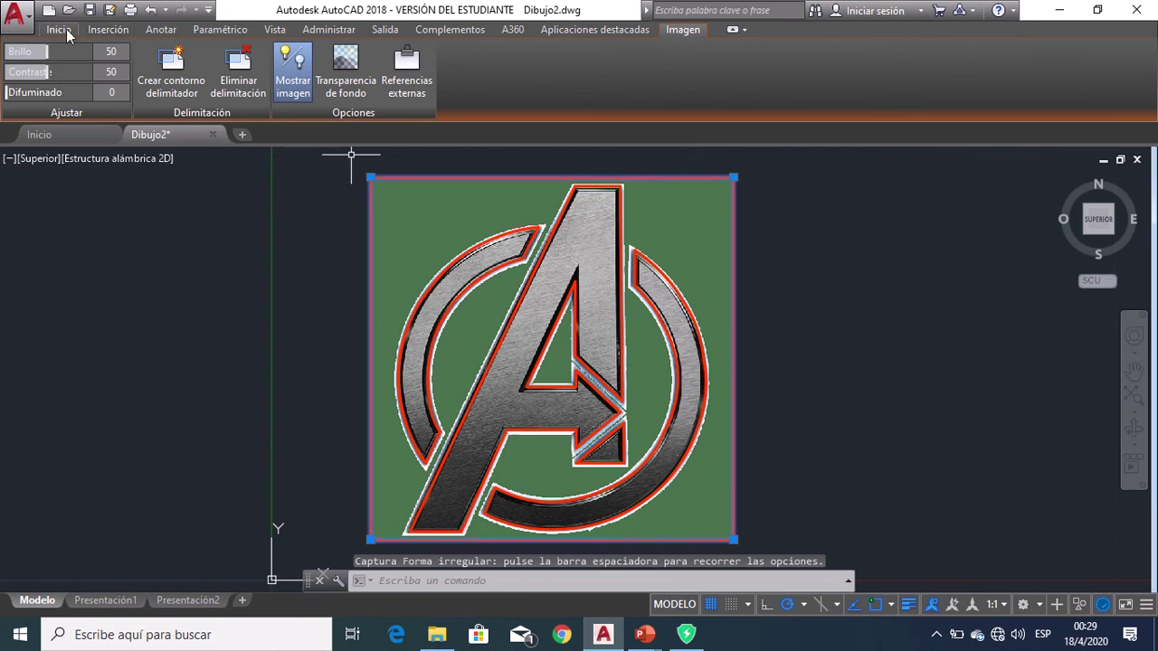
click(59, 29)
click(308, 58)
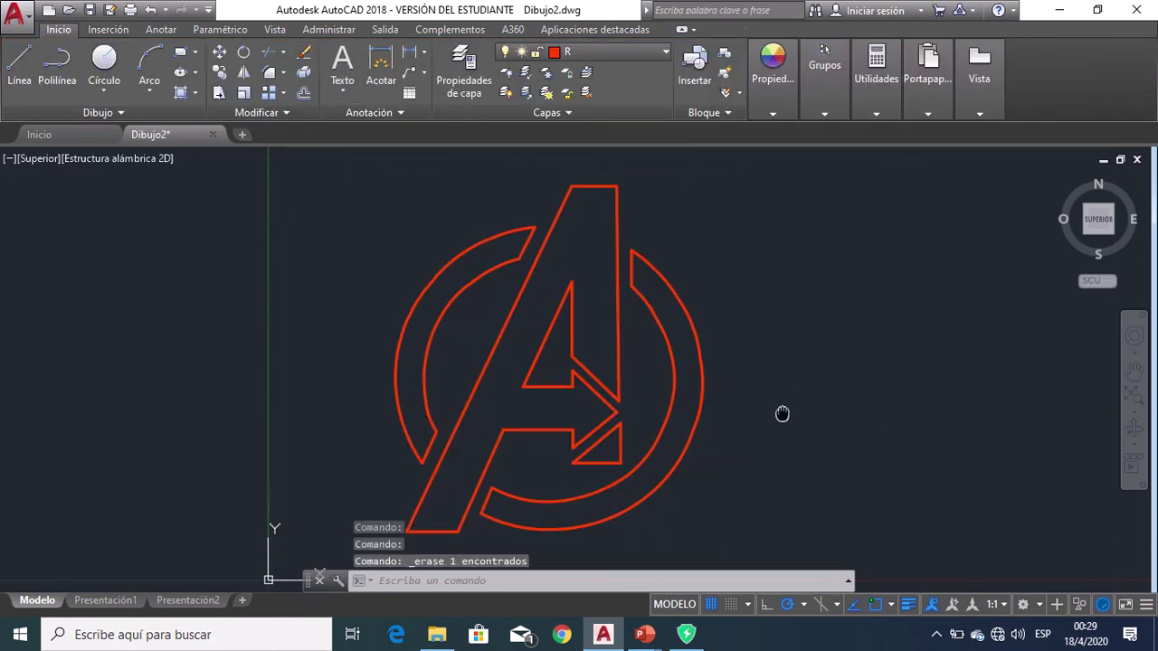
middle_drag(784, 413, 748, 398)
Change layer R's colour to index 250 so the traced logo lines display dark.
click(464, 65)
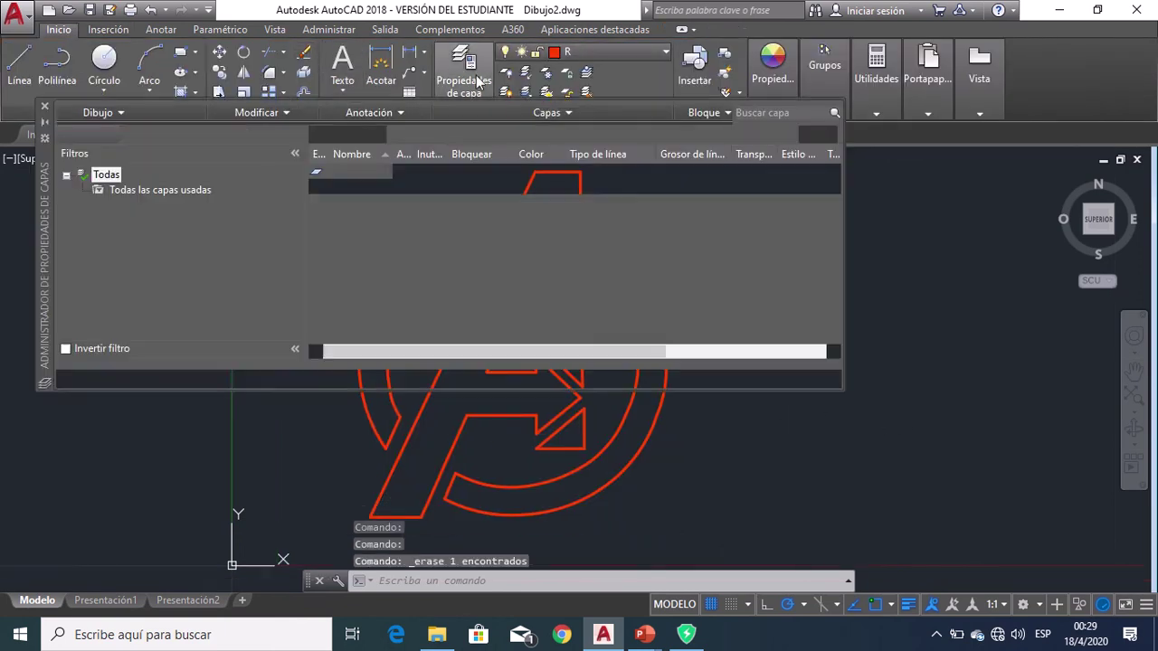
click(532, 187)
text(255)
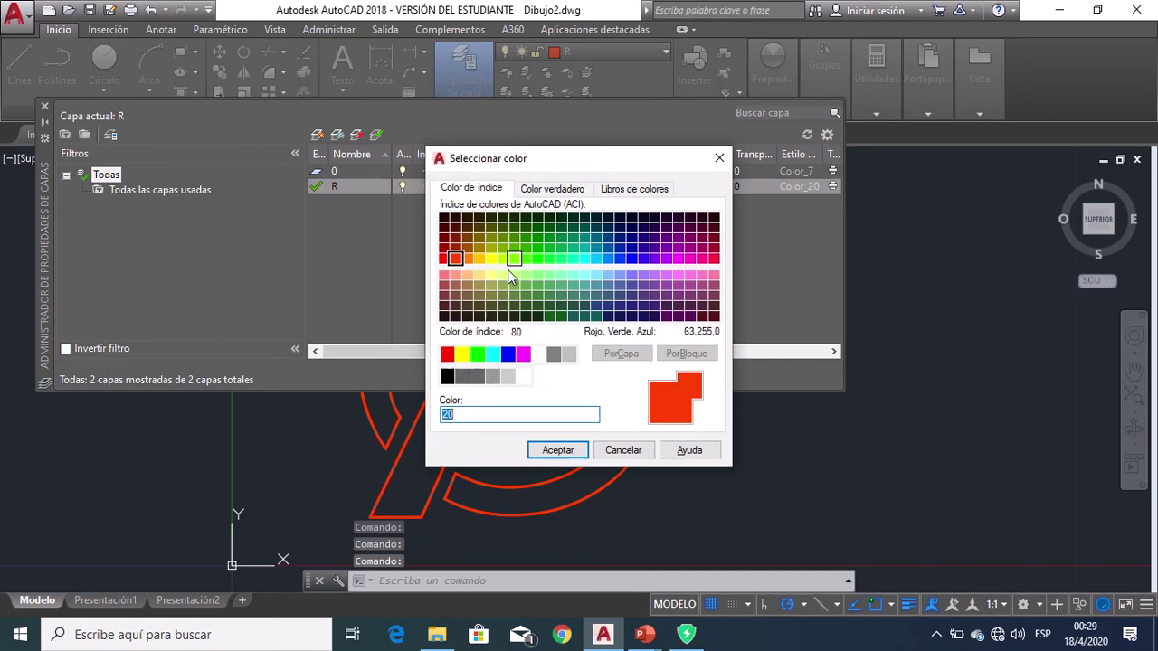
click(560, 451)
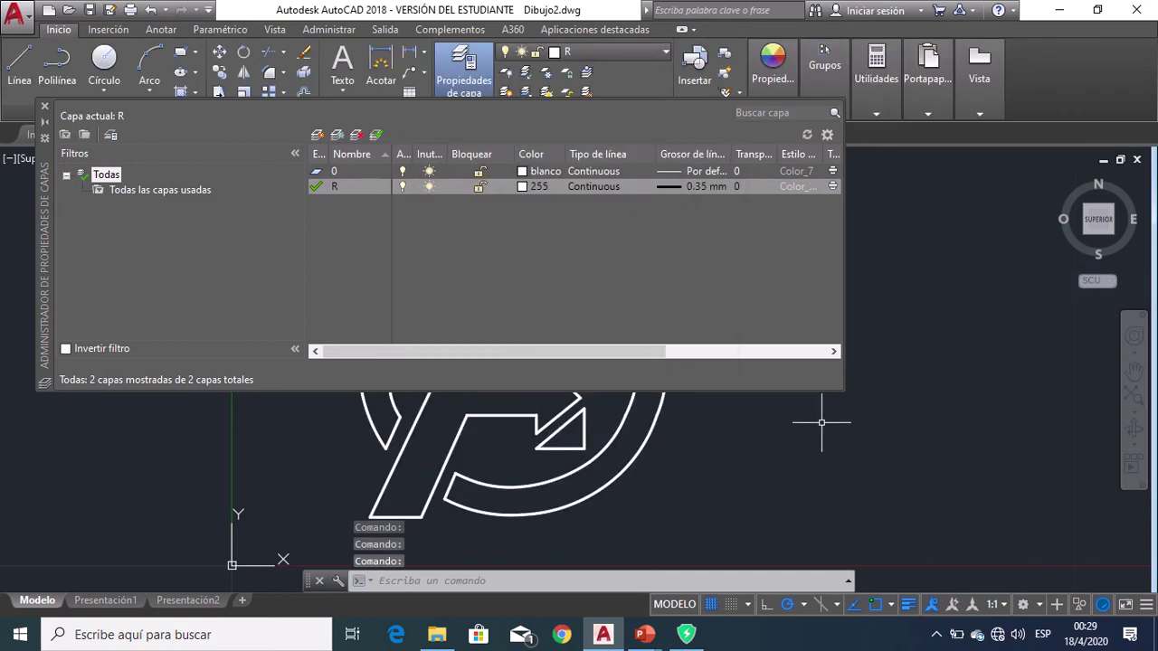
click(524, 185)
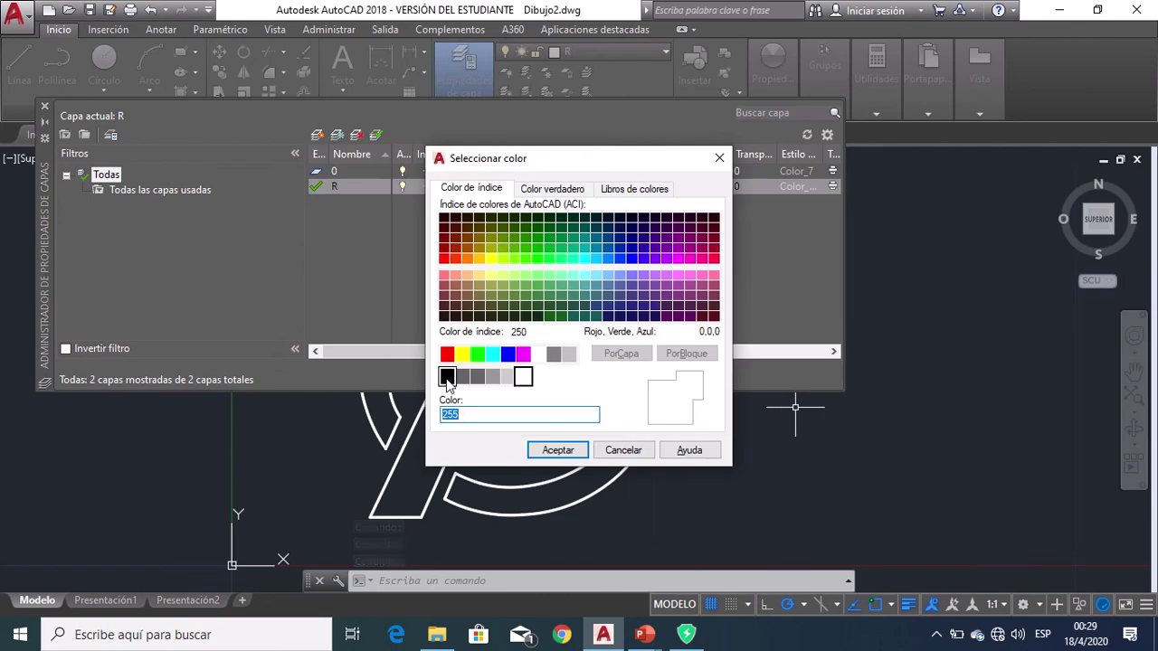
click(546, 450)
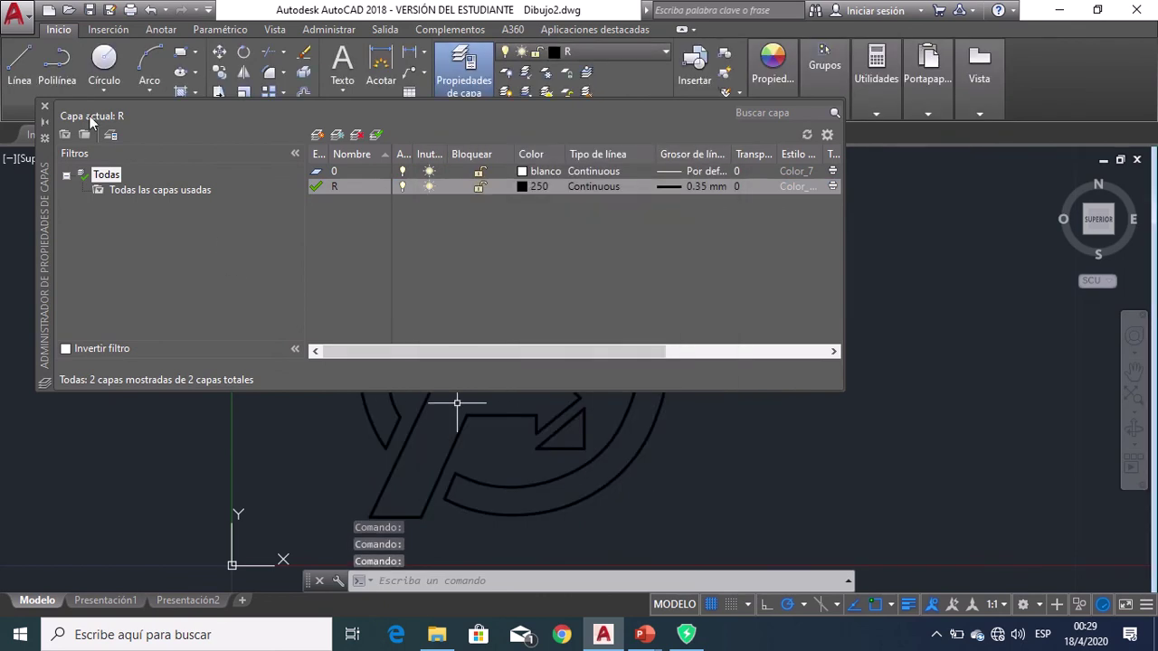
click(46, 106)
mouse_move(667, 408)
middle_down()
mouse_move(629, 413)
mouse_move(680, 451)
middle_up()
scroll(628, 413, up, 2)
scroll(681, 450, down, 2)
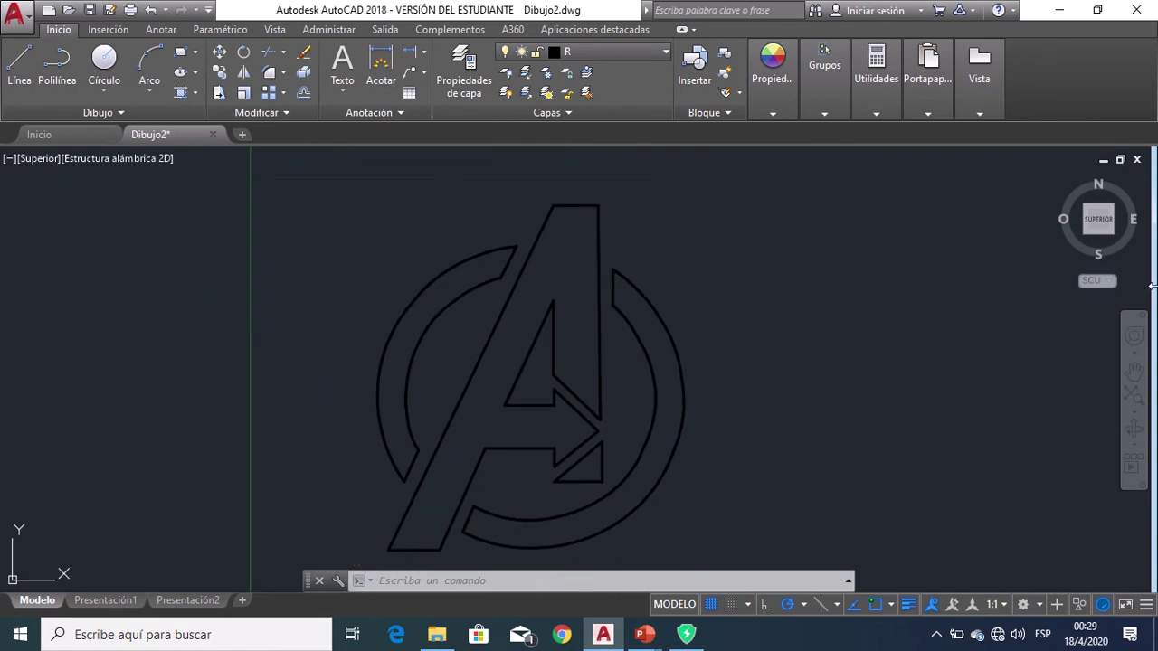
Start a gradient hatch with grey colours 147,149,152 and 199,200,202.
click(194, 93)
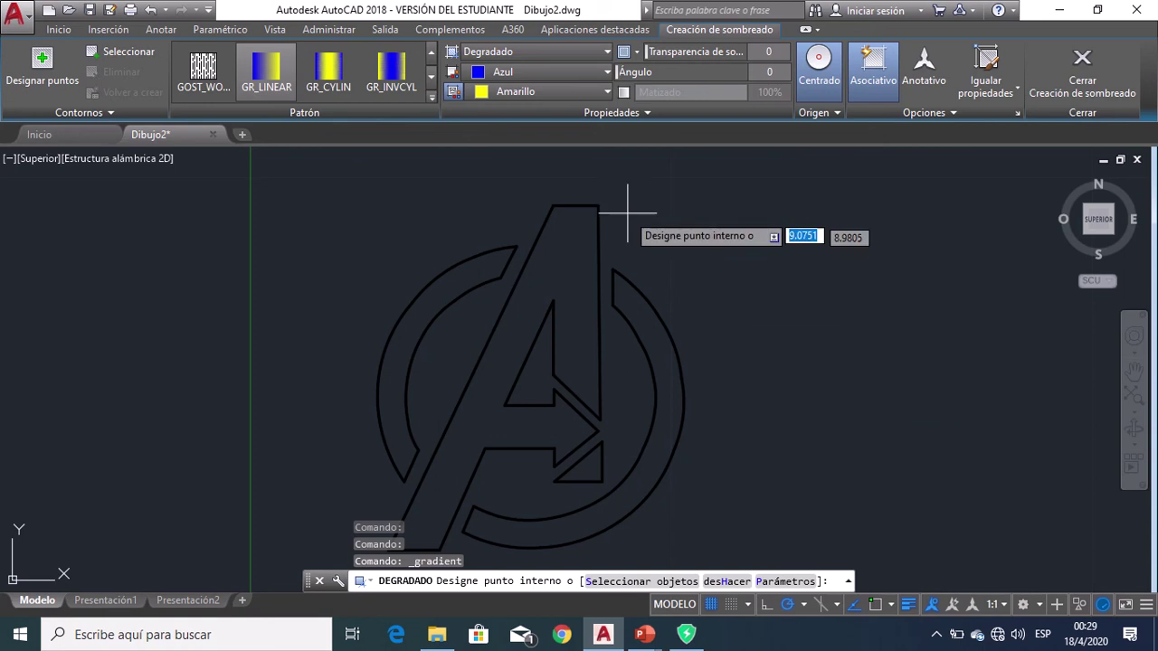
click(535, 92)
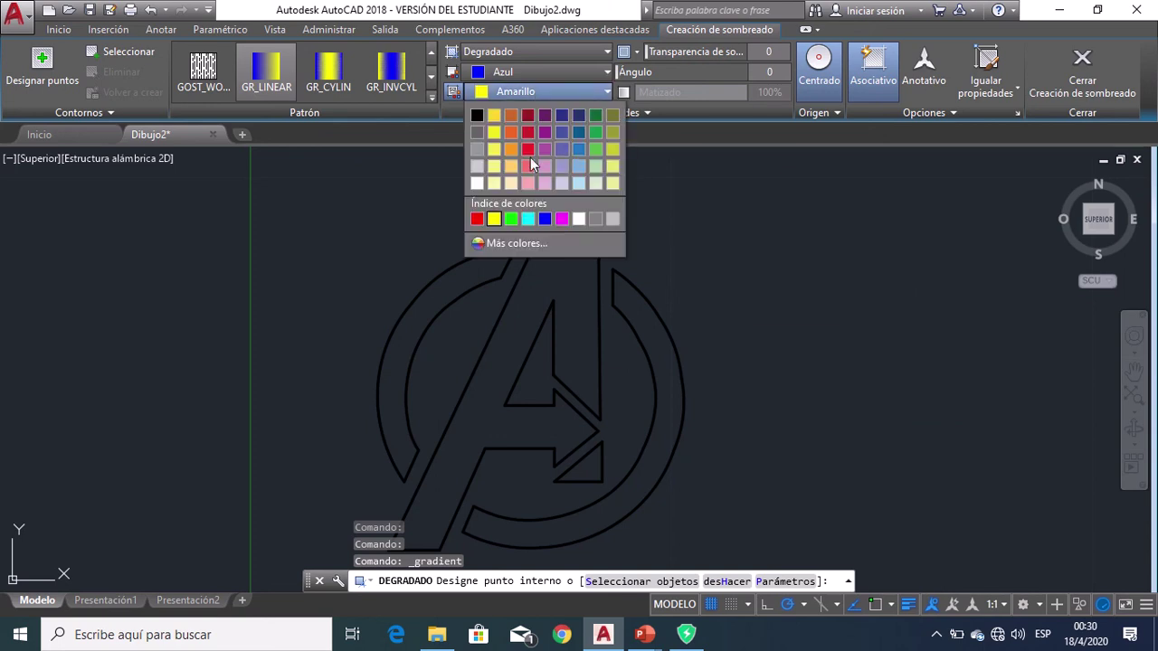
click(543, 71)
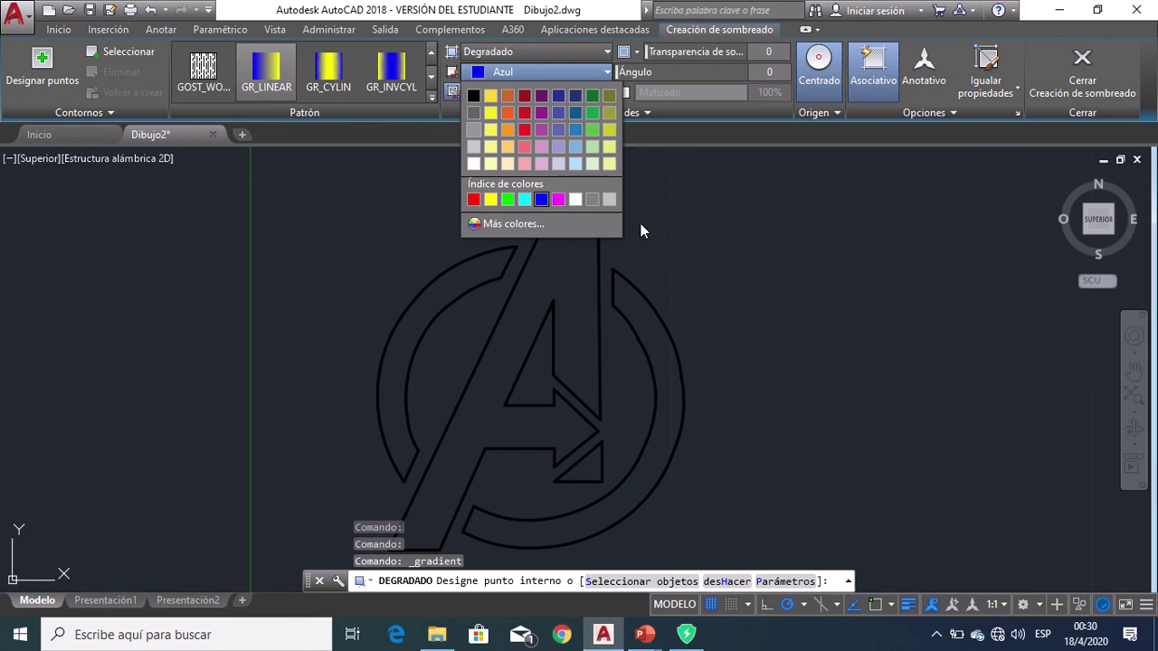
click(473, 129)
click(507, 93)
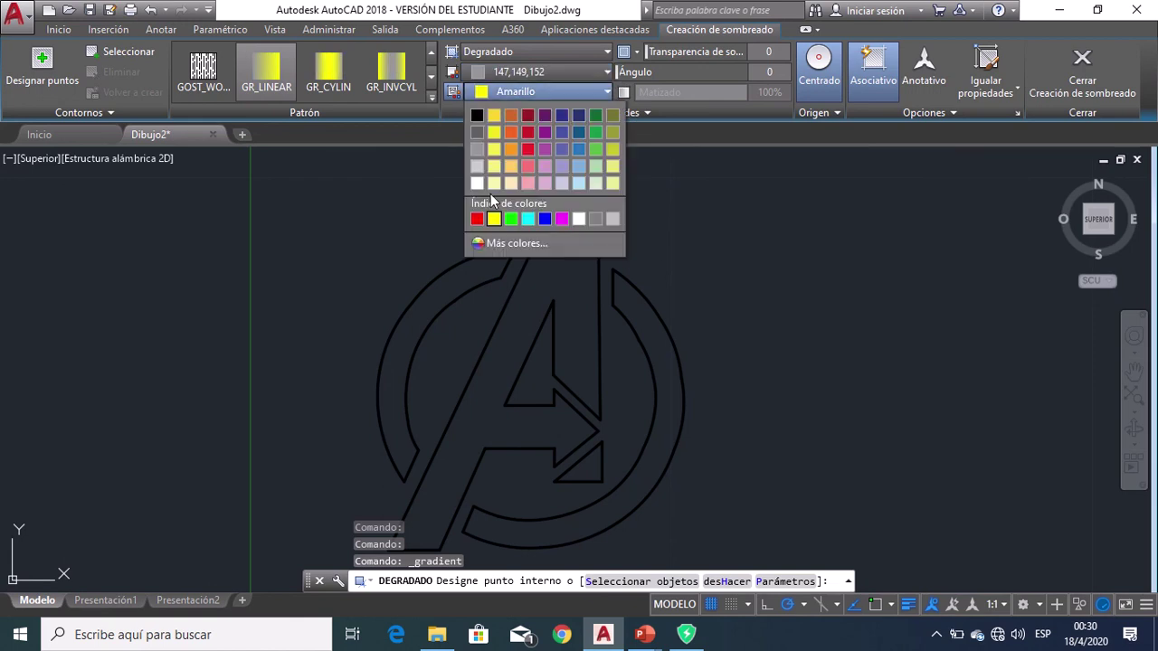
click(480, 170)
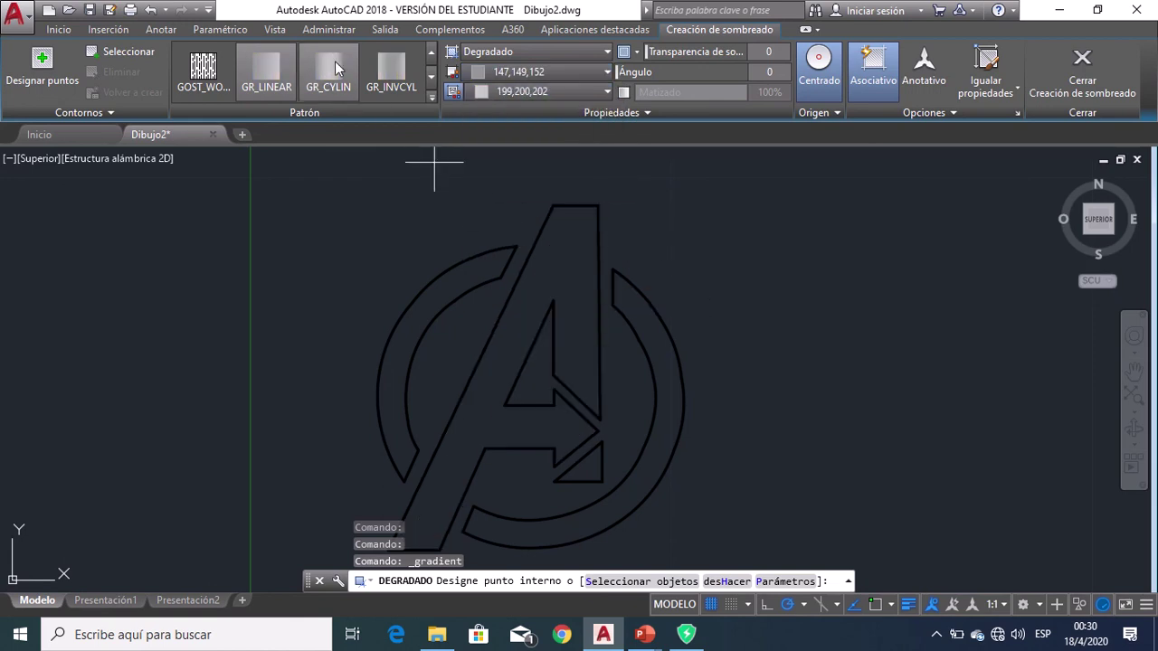
Fill the logo's A with the grey gradient.
click(586, 292)
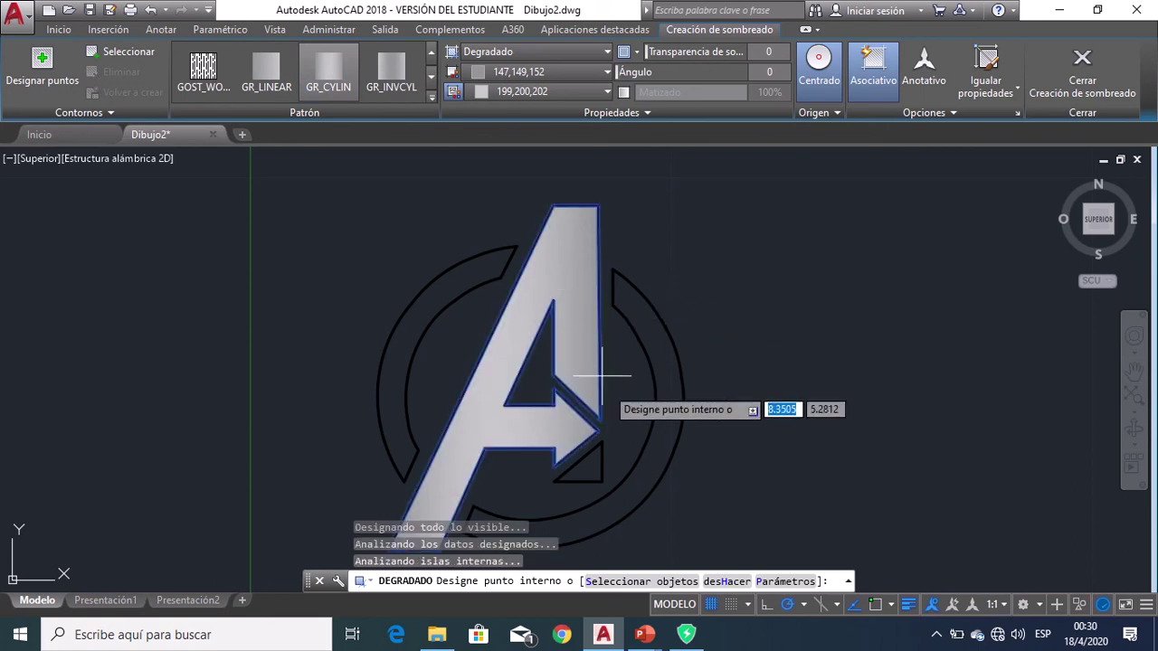
scroll(615, 464, up, 1)
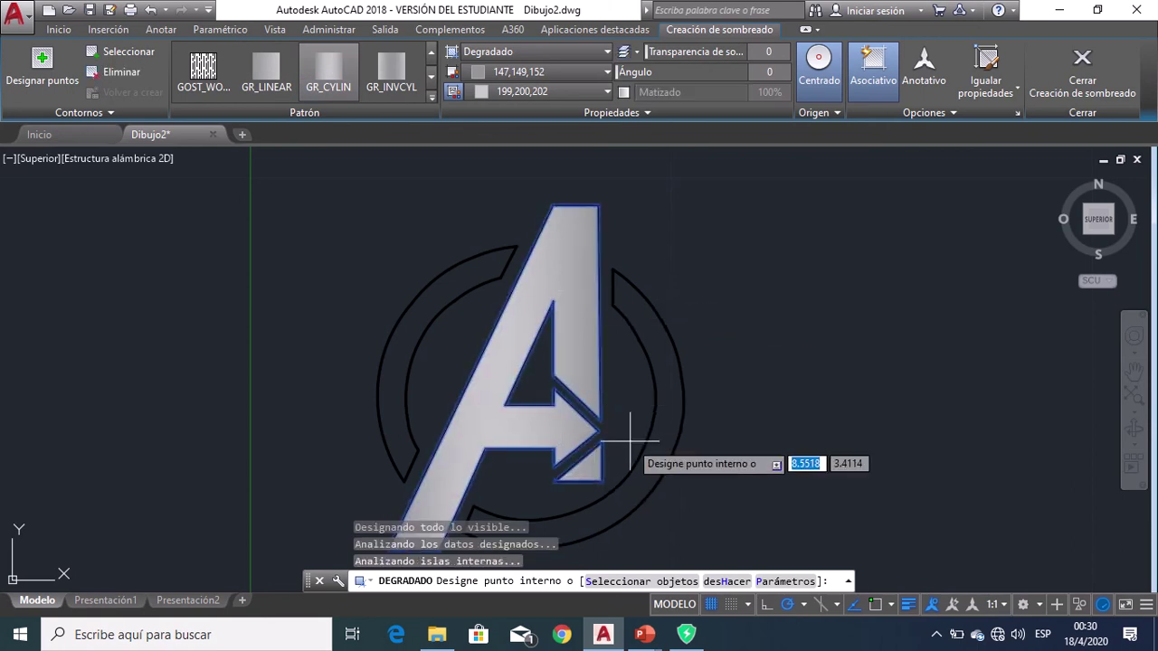
scroll(643, 444, up, 2)
scroll(567, 385, up, 3)
scroll(564, 391, down, 1)
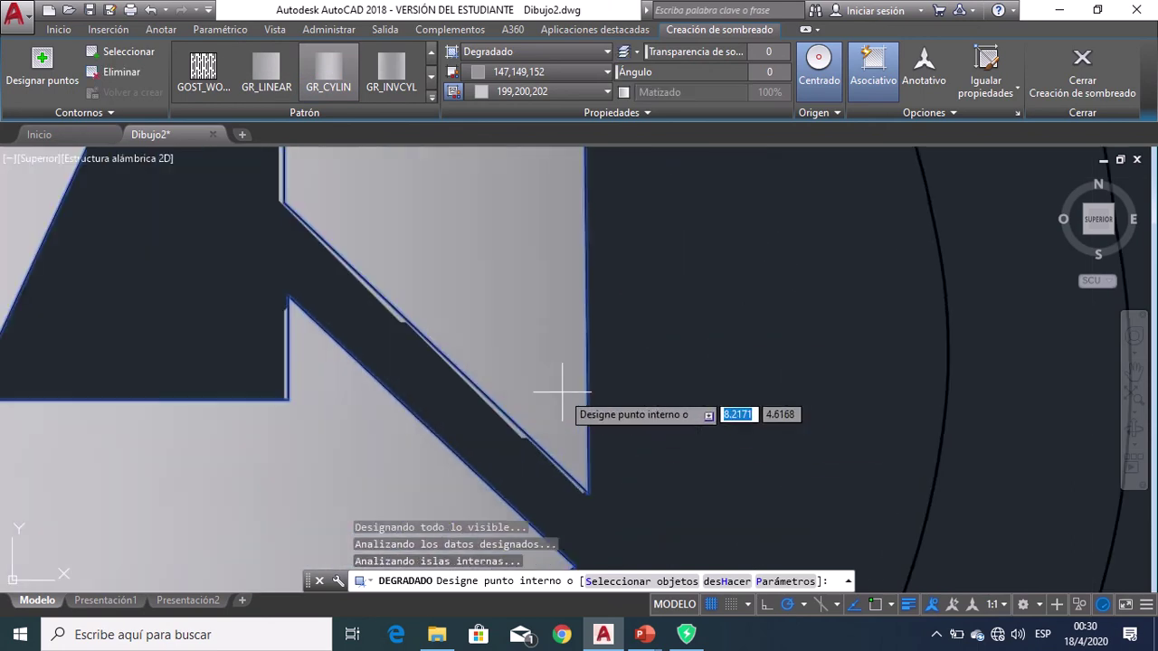
scroll(561, 388, down, 2)
scroll(566, 387, down, 2)
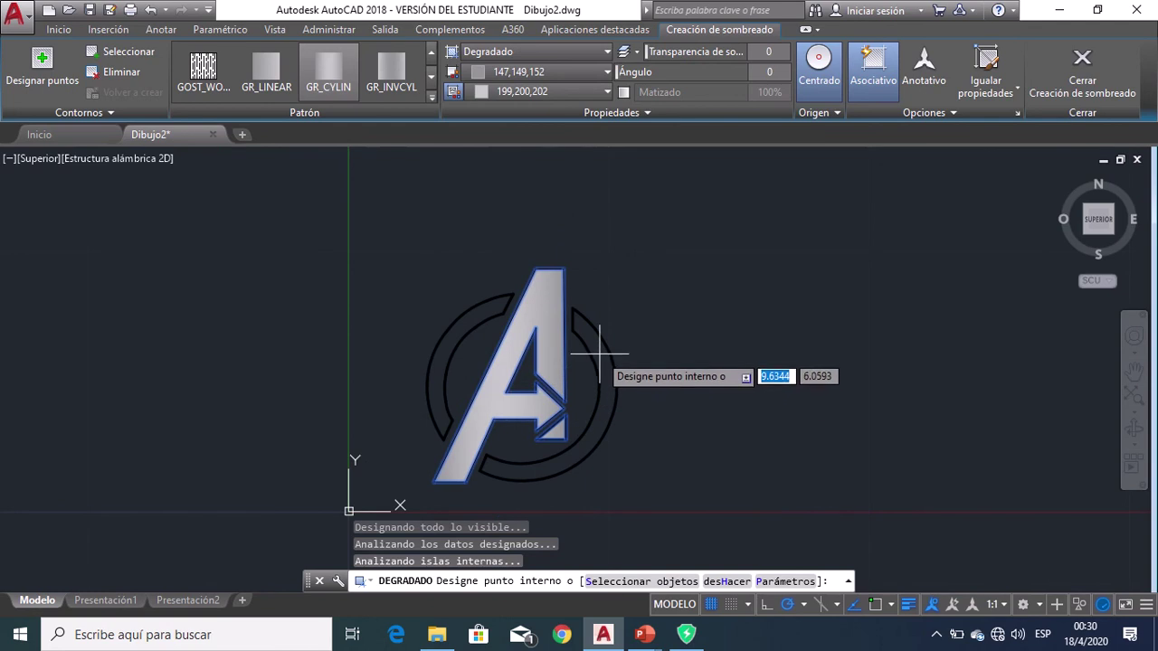
Add the right and left ring arcs to the fill, switch to GR_LINEAR, and finish.
click(602, 349)
scroll(570, 348, up, 2)
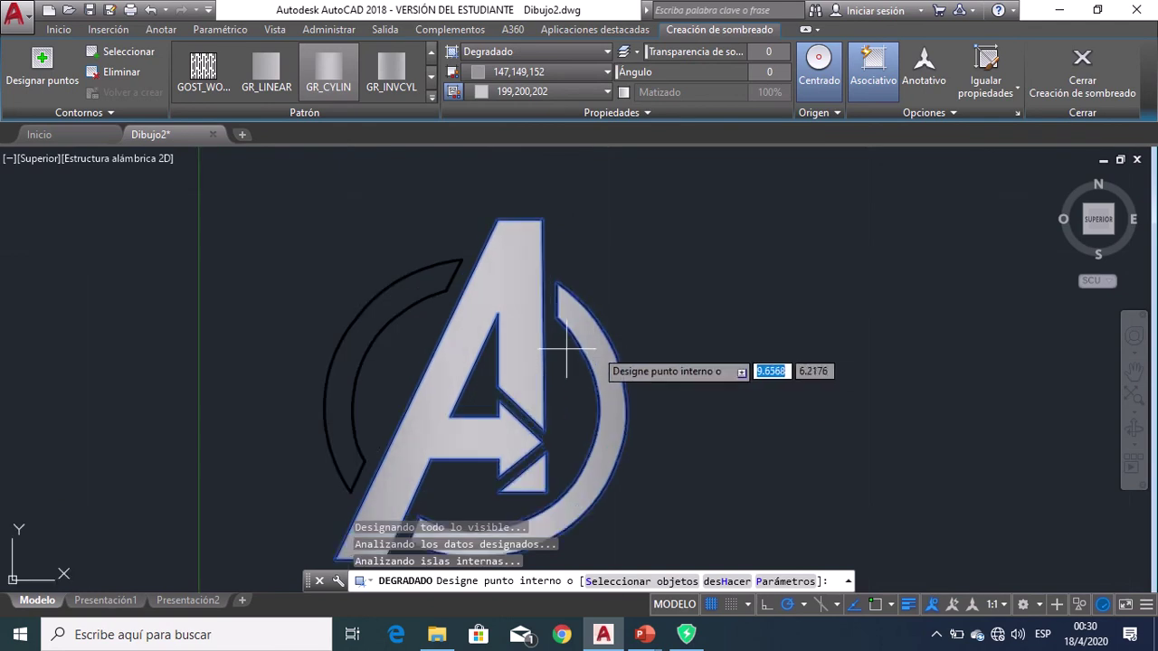
click(384, 282)
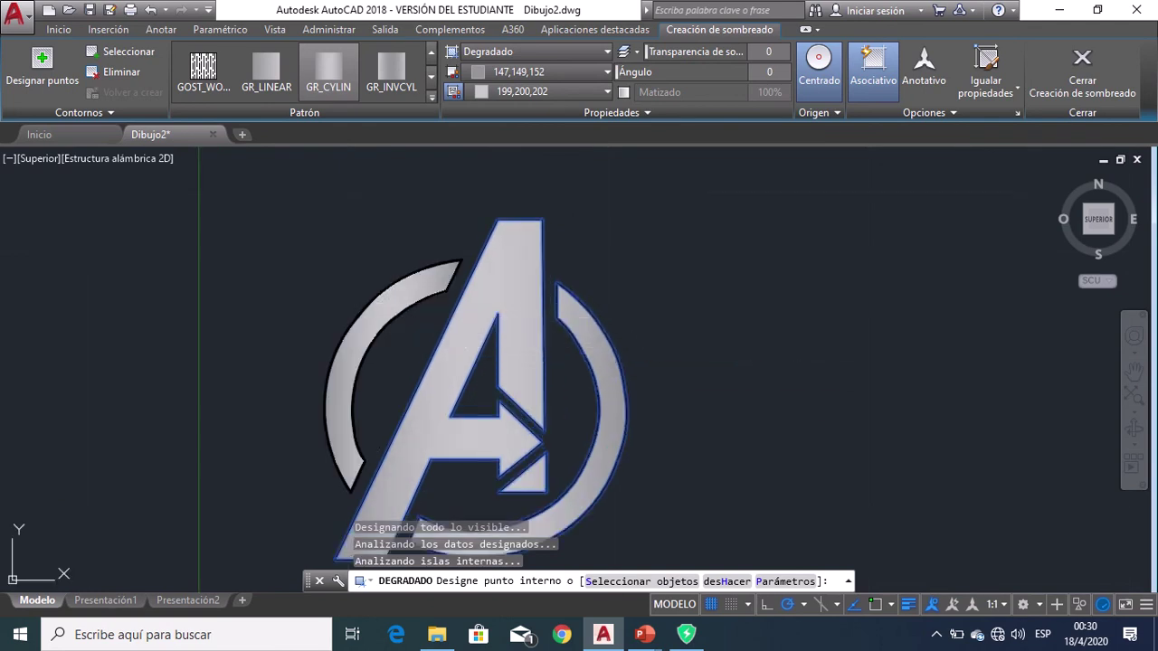
click(292, 87)
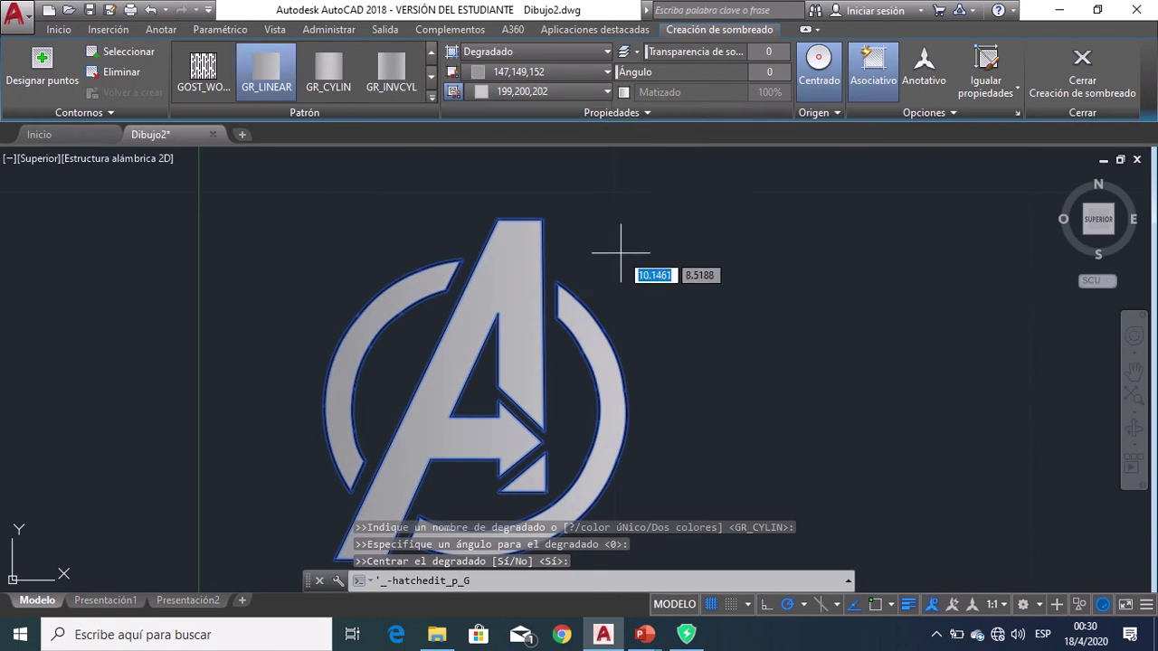
key(Escape)
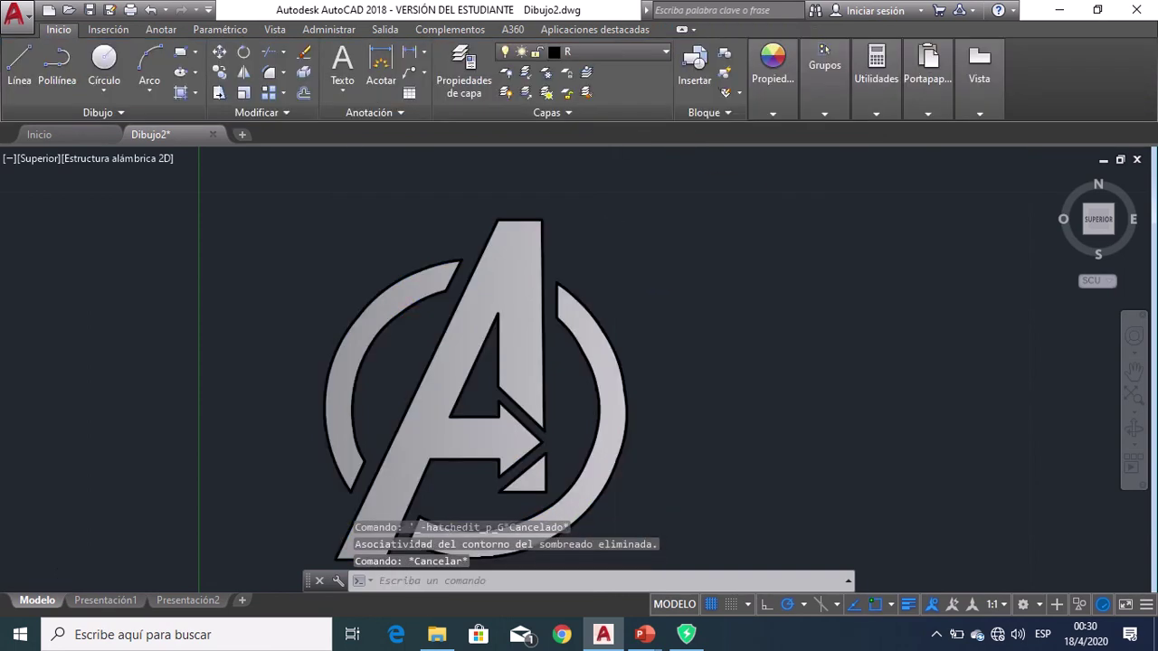
scroll(621, 271, down, 4)
Make room beside the logo and place the multiline text's first corner to its right.
scroll(633, 305, up, 4)
mouse_move(633, 305)
middle_down()
mouse_move(574, 367)
mouse_move(543, 375)
mouse_move(589, 352)
mouse_move(615, 382)
mouse_move(575, 403)
middle_up()
scroll(588, 352, down, 4)
scroll(594, 352, up, 2)
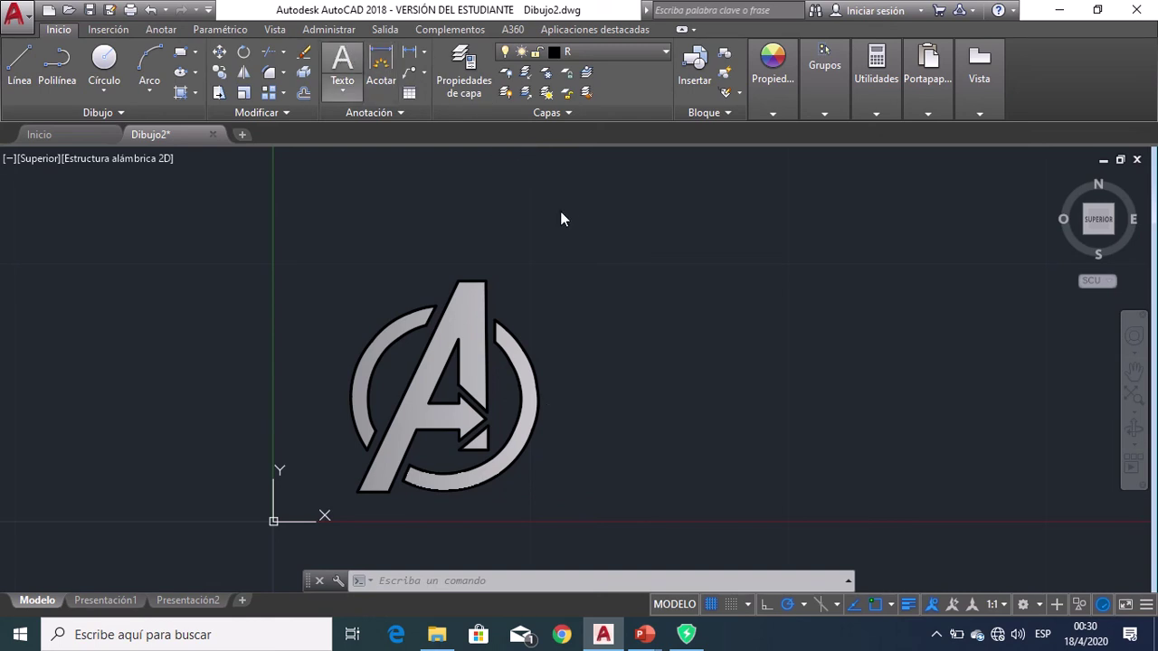
click(571, 347)
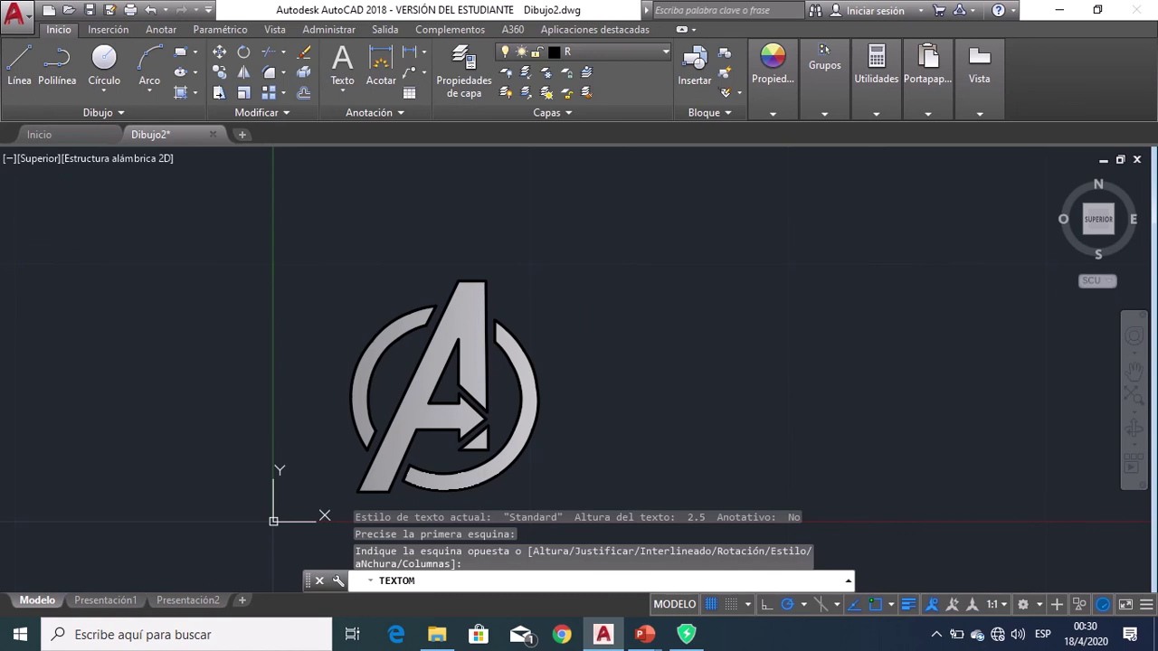
Write 'Avengers' in the text box beside the logo and centre the view on both.
click(807, 454)
text(Aveng)
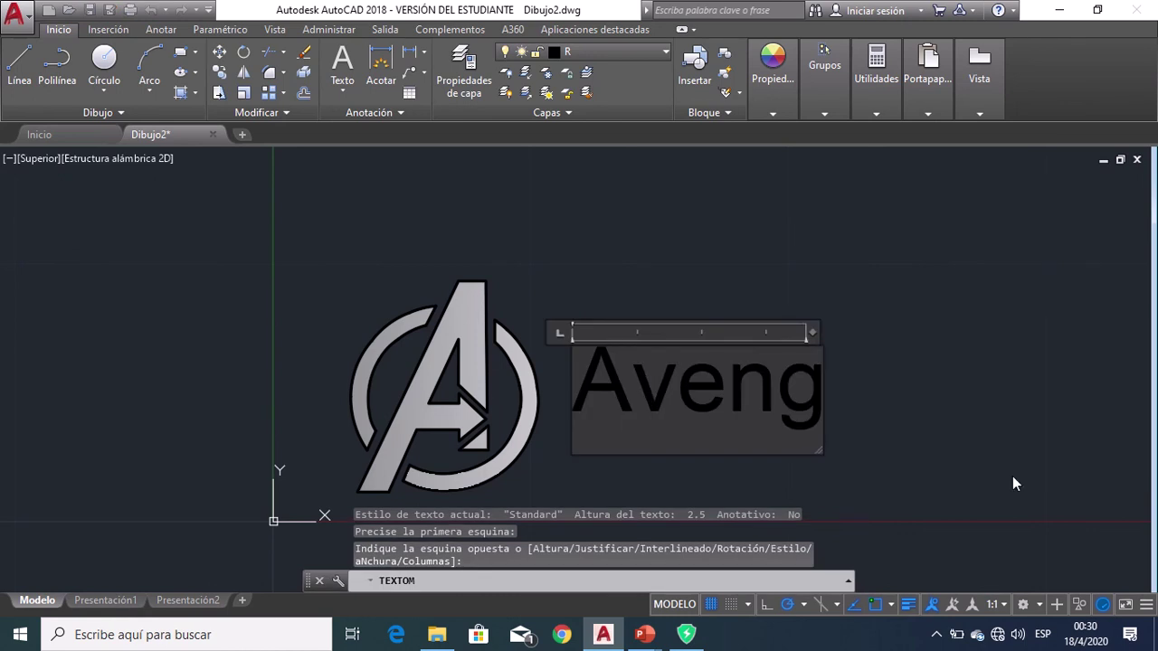
text(ers)
click(993, 439)
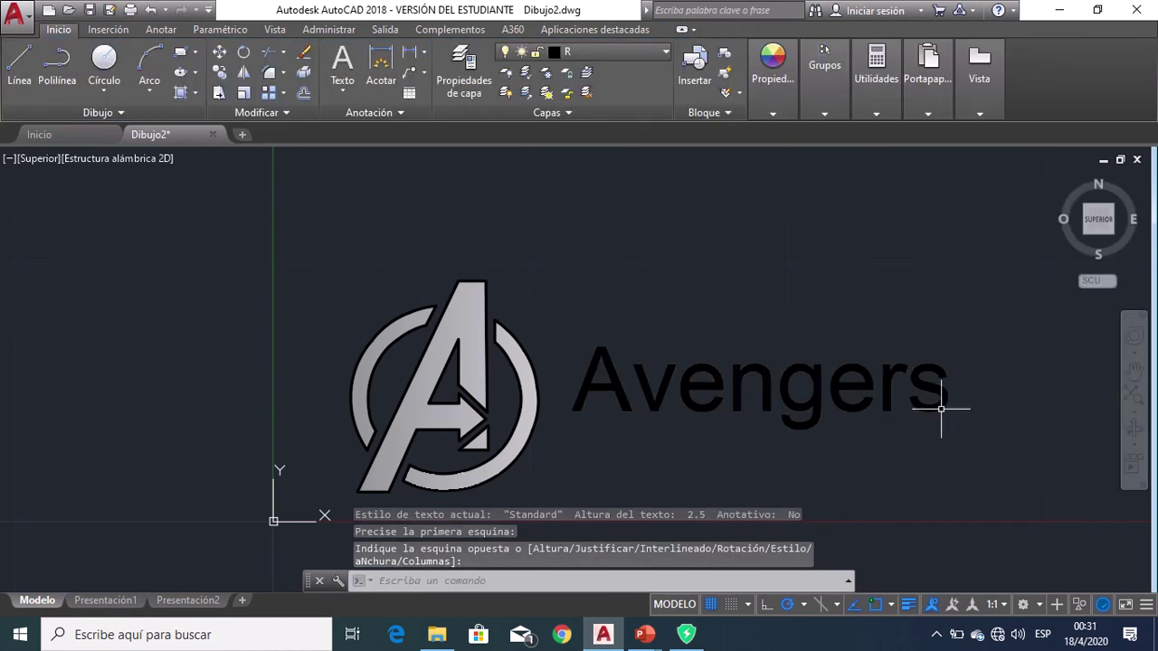
middle_drag(735, 266, 711, 269)
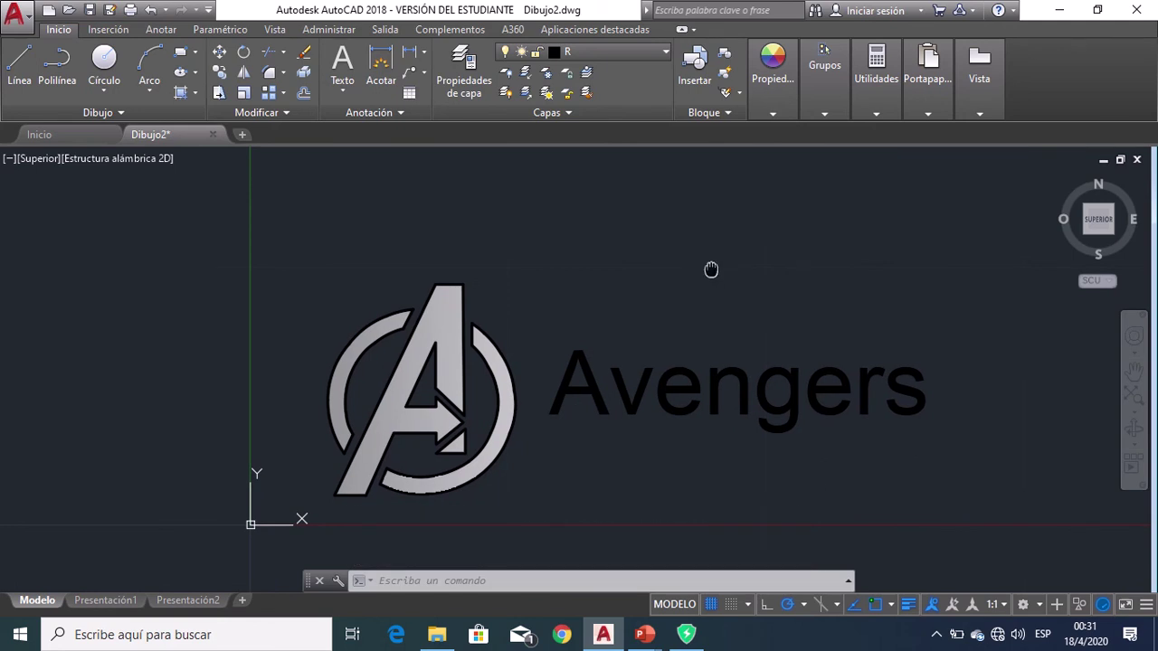
middle_drag(711, 269, 675, 289)
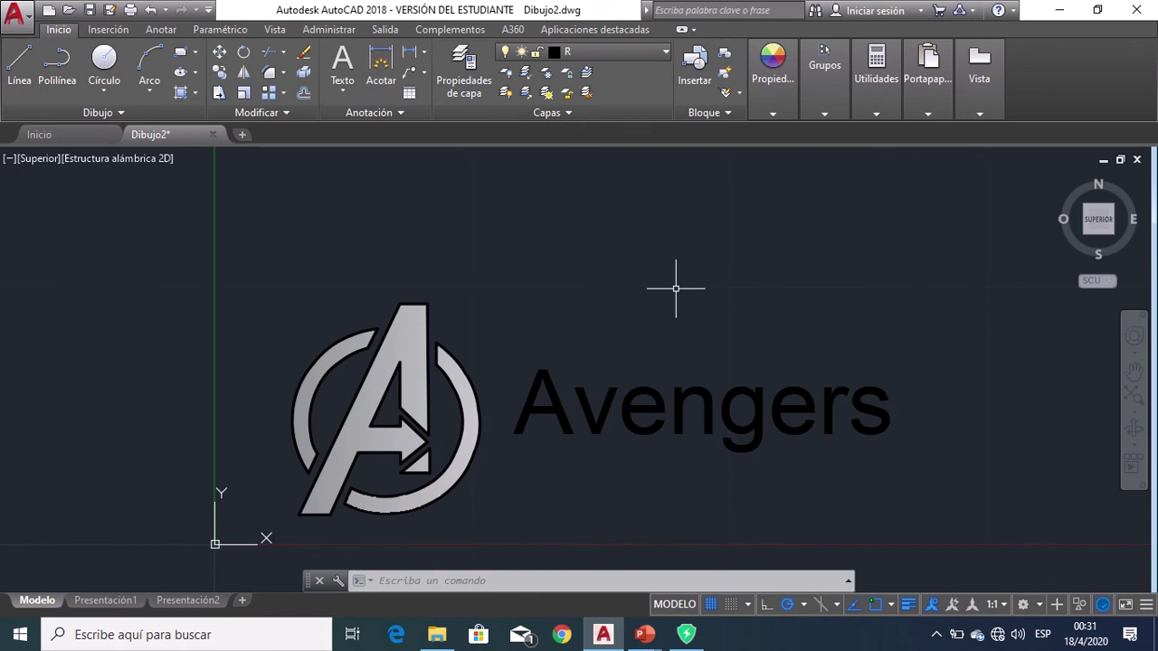